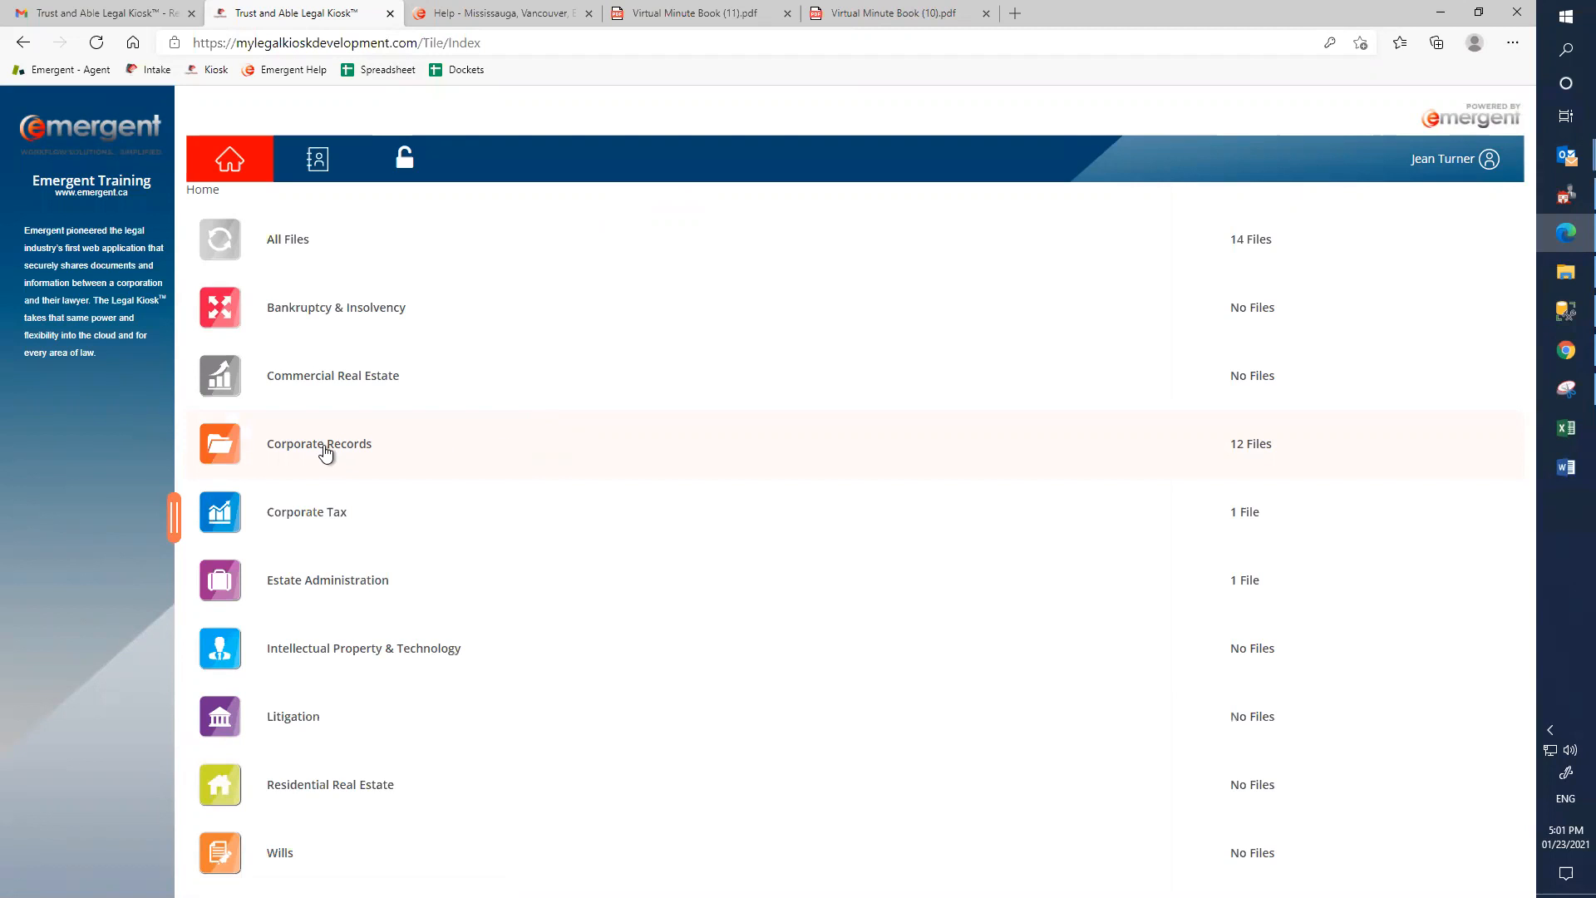
Open the Caledonia Highlands Inc. virtual minute book from the Corporate Records files.
{"action": "left_click", "coordinate": [325, 450]}
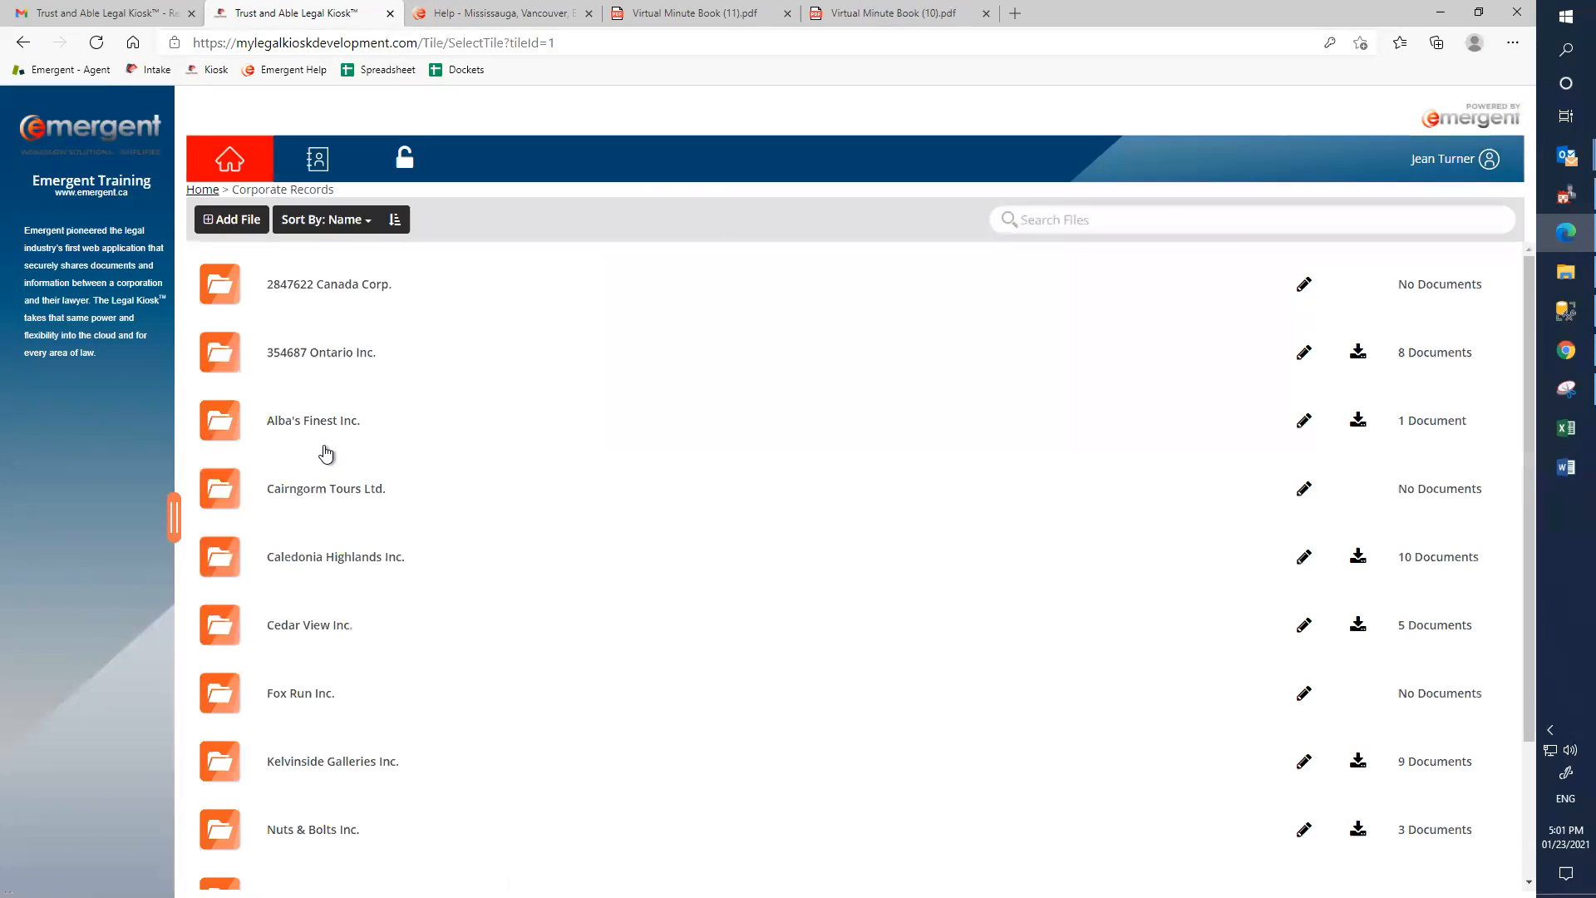
{"action": "scroll", "coordinate": [331, 454], "scroll_direction": "down", "scroll_amount": 1}
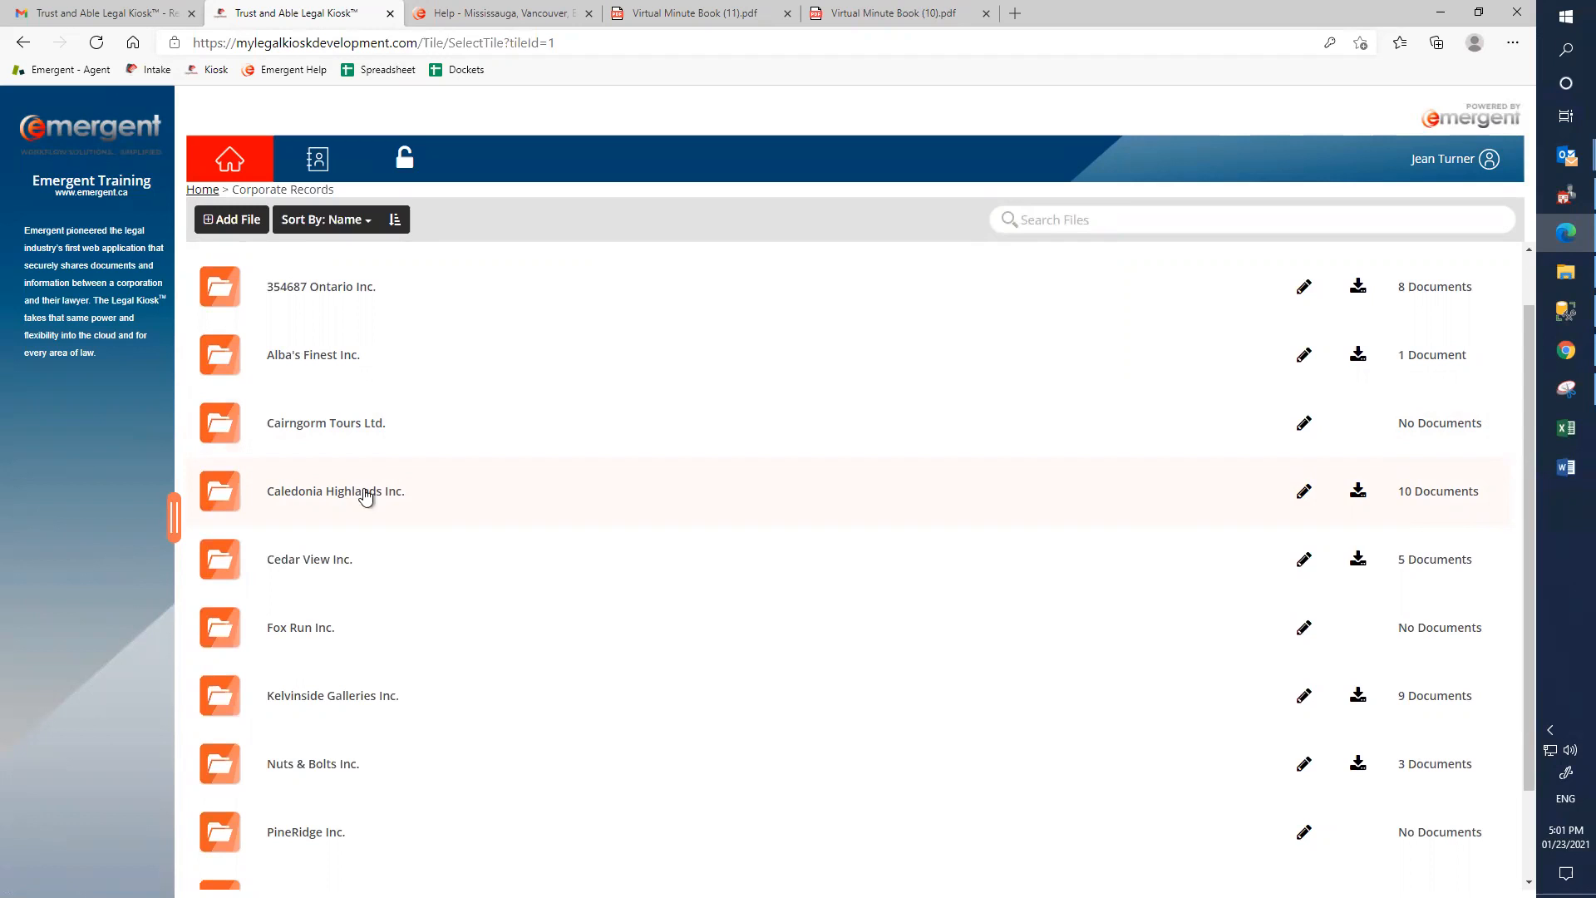
{"action": "left_click", "coordinate": [331, 498]}
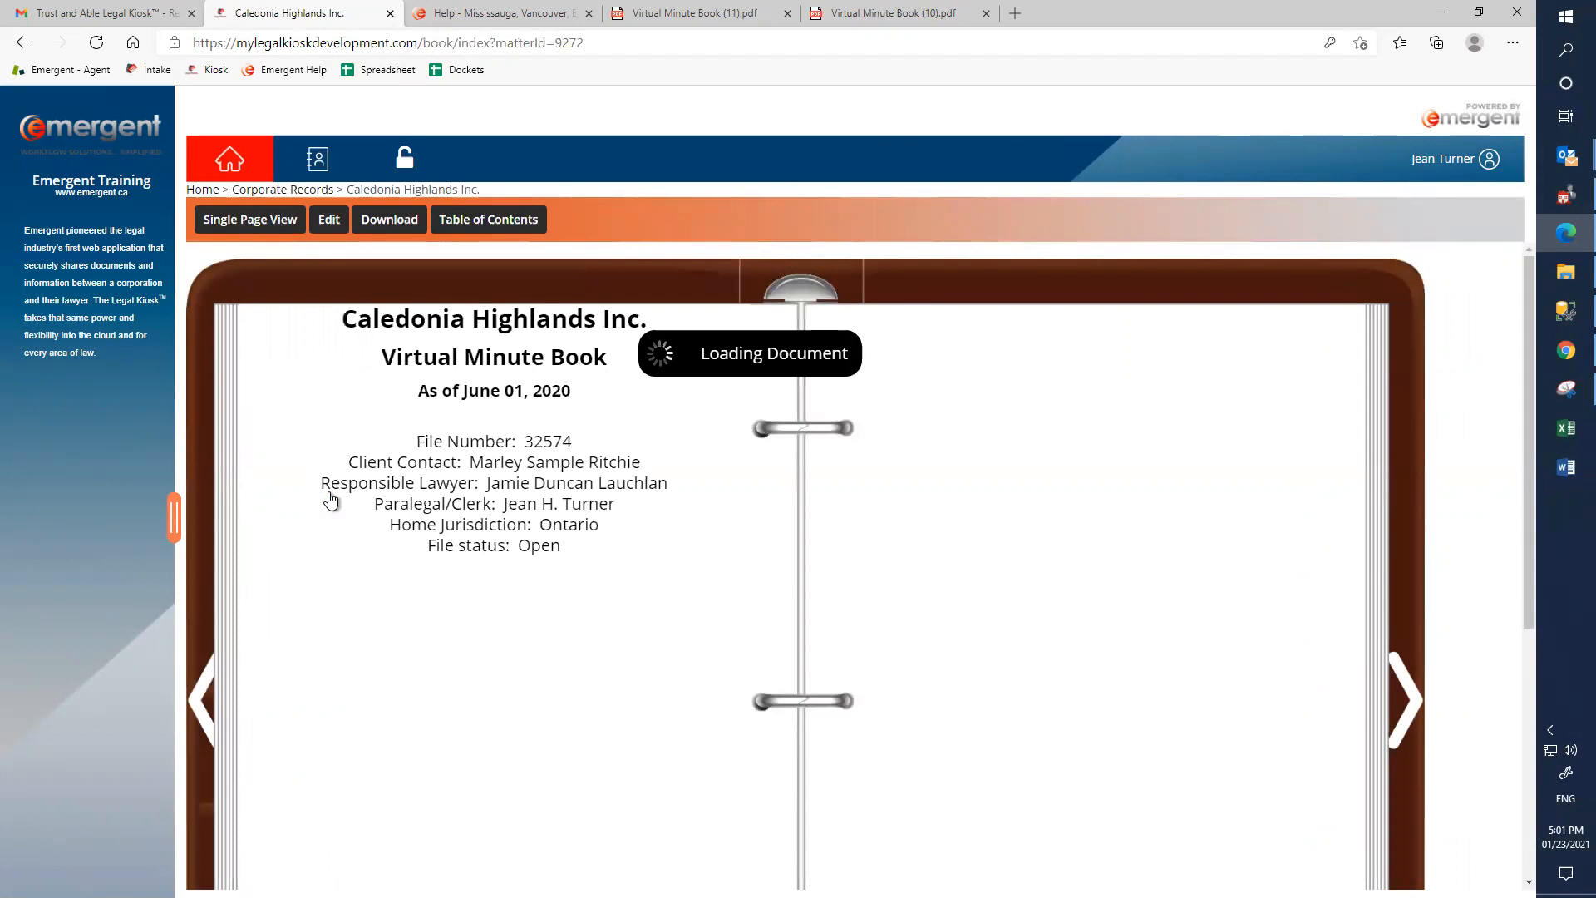
Open the Incorporation Report from the minute book's table of contents and turn to its following pages.
{"action": "scroll", "coordinate": [481, 506], "scroll_direction": "down", "scroll_amount": 1}
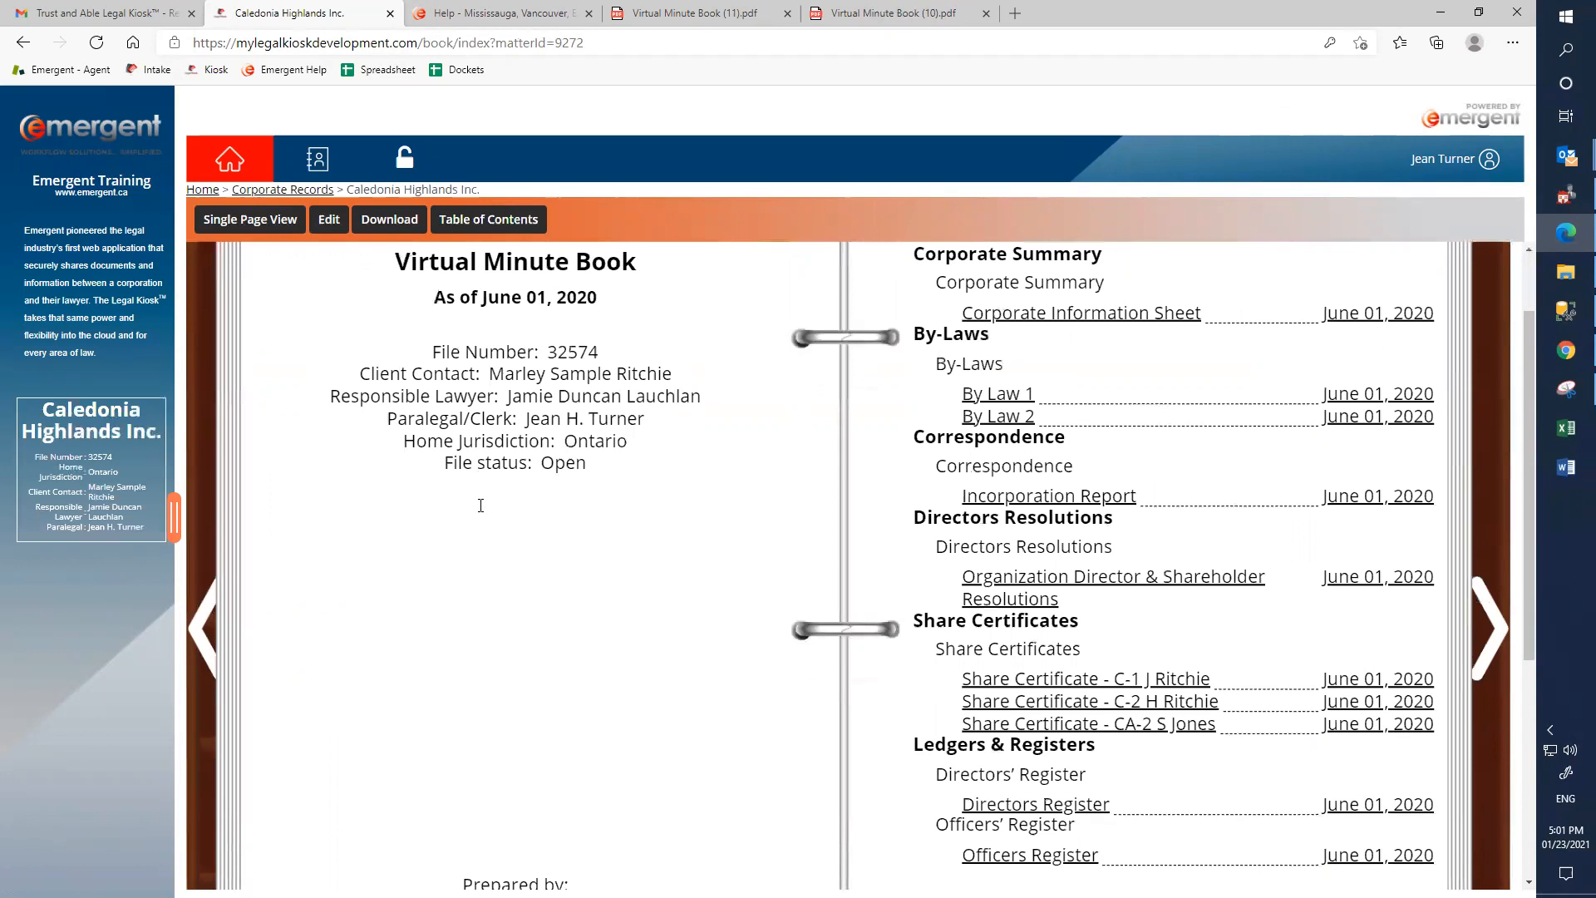
{"action": "left_click", "coordinate": [1070, 495]}
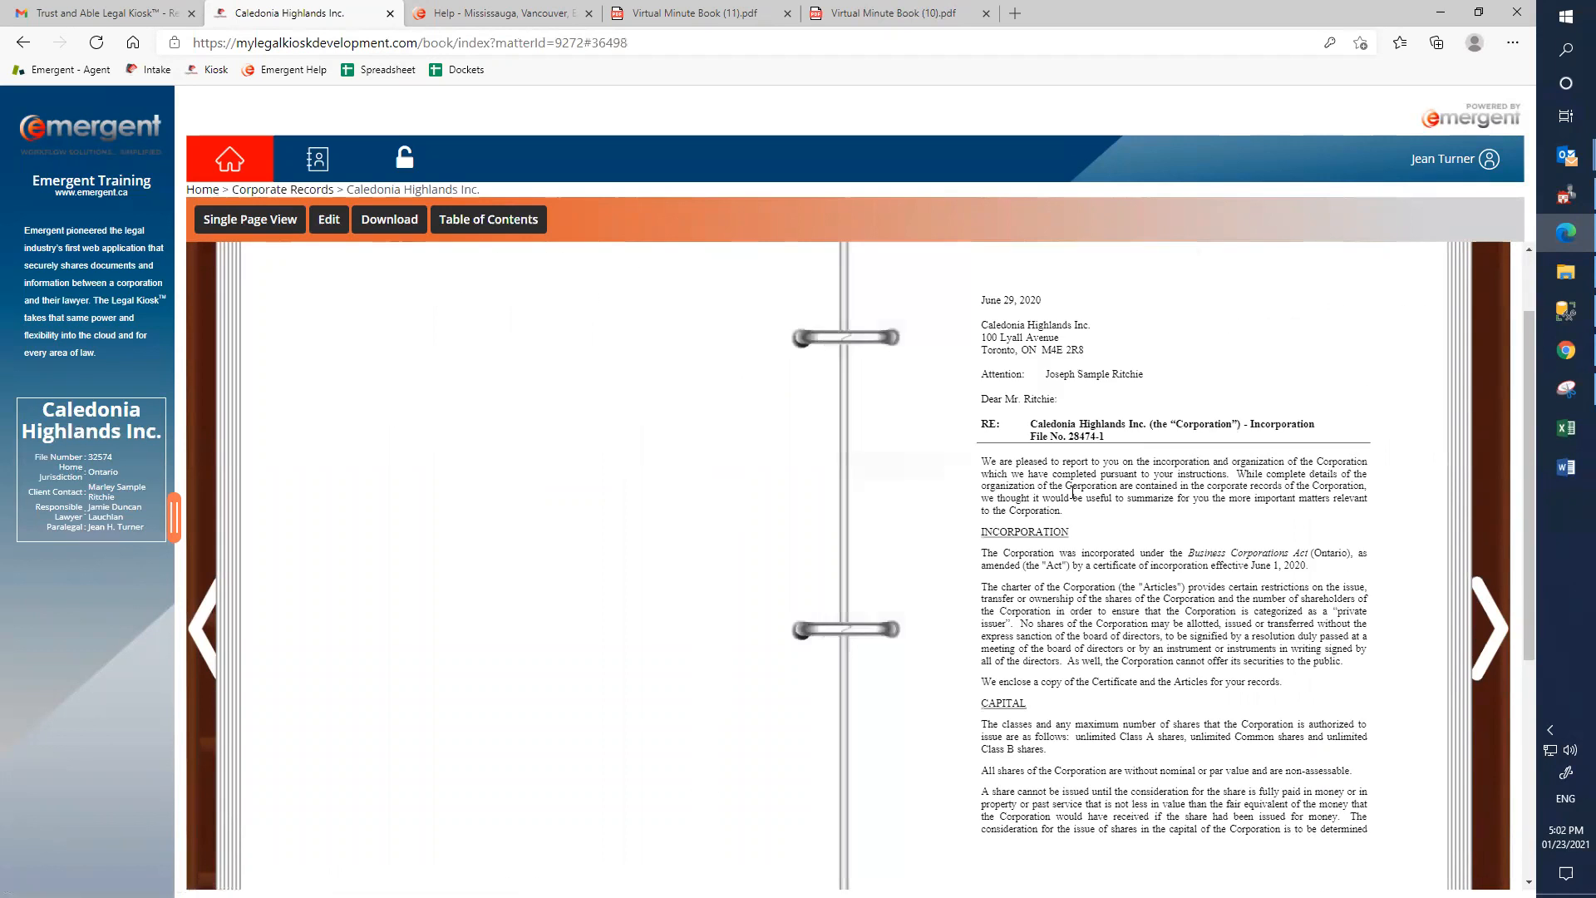
{"action": "left_click", "coordinate": [1501, 630]}
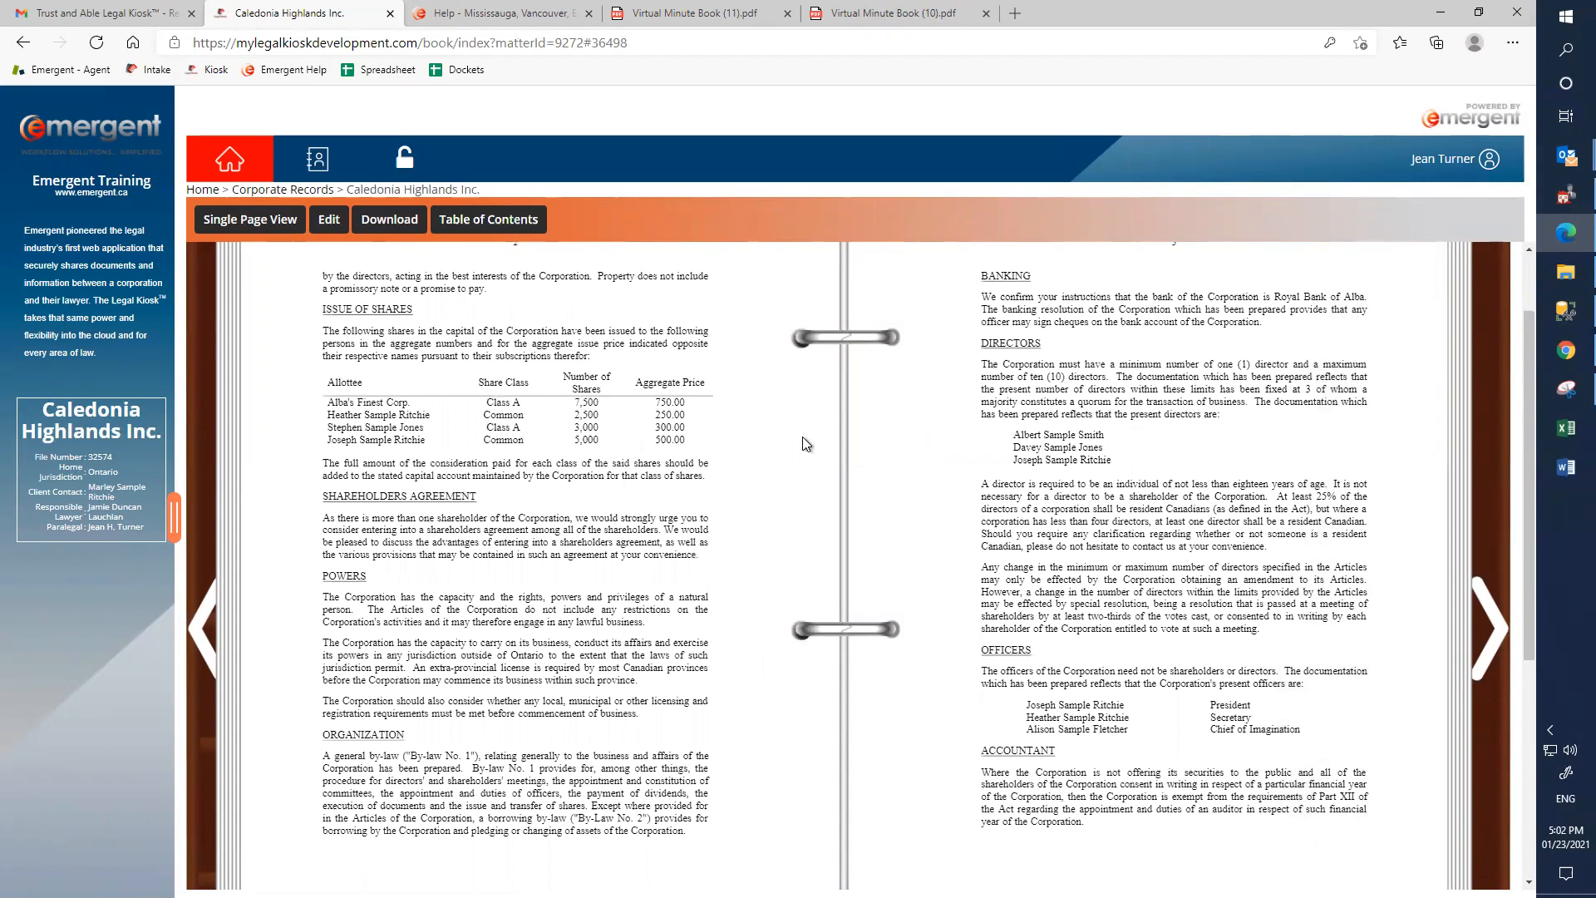
Read the Incorporation Report in single page view, then return to the book view's table of contents.
{"action": "left_click", "coordinate": [246, 220]}
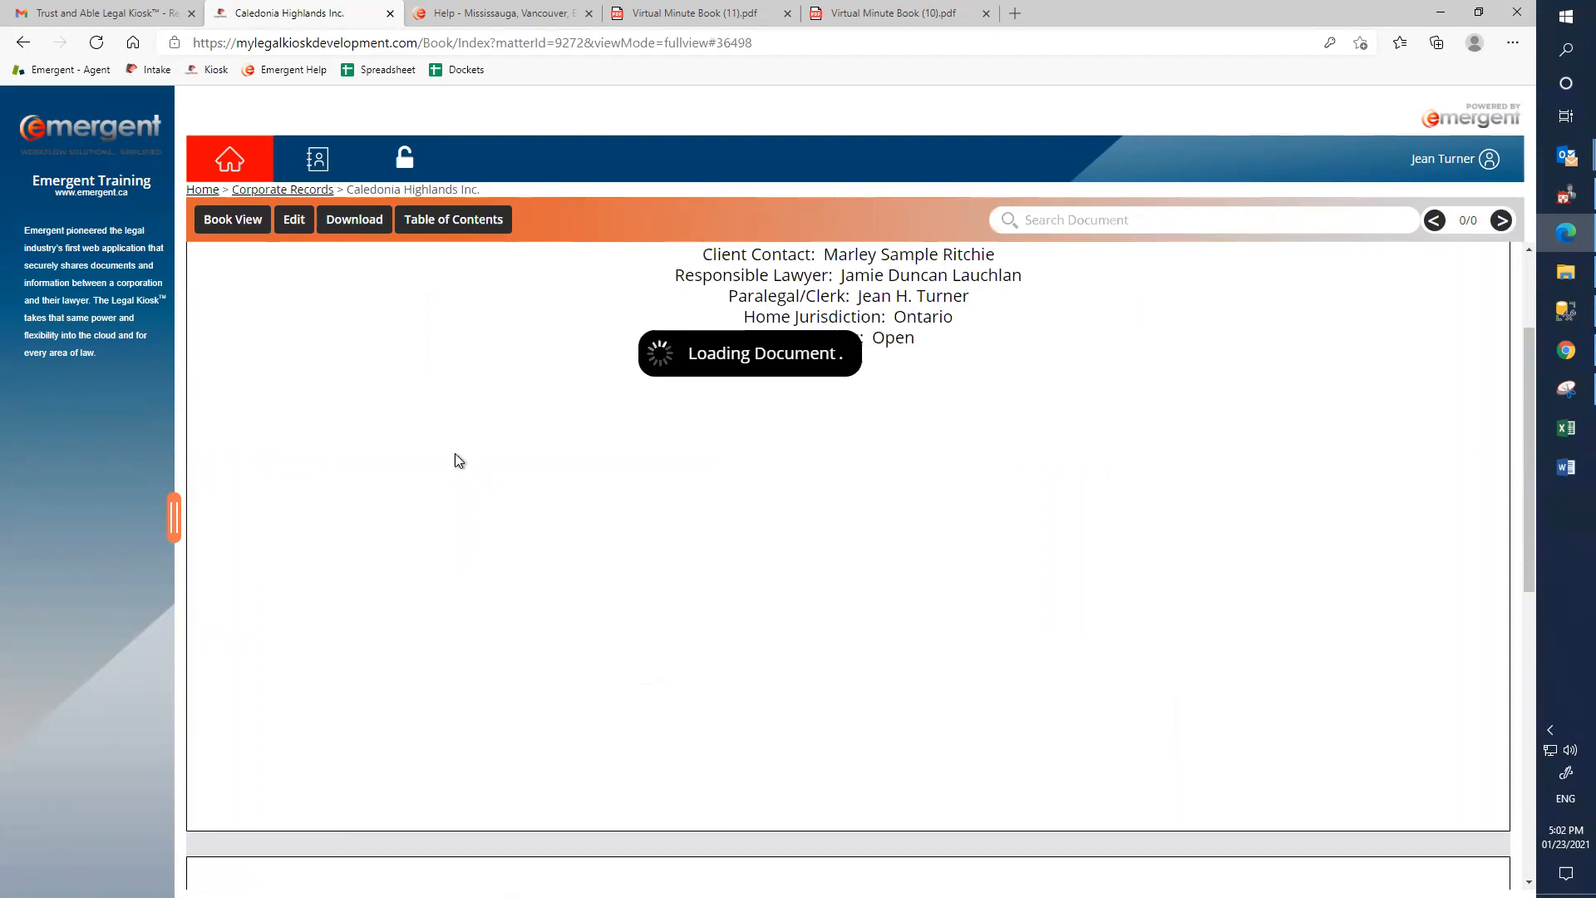
{"action": "scroll", "coordinate": [466, 468], "scroll_direction": "down", "scroll_amount": 4}
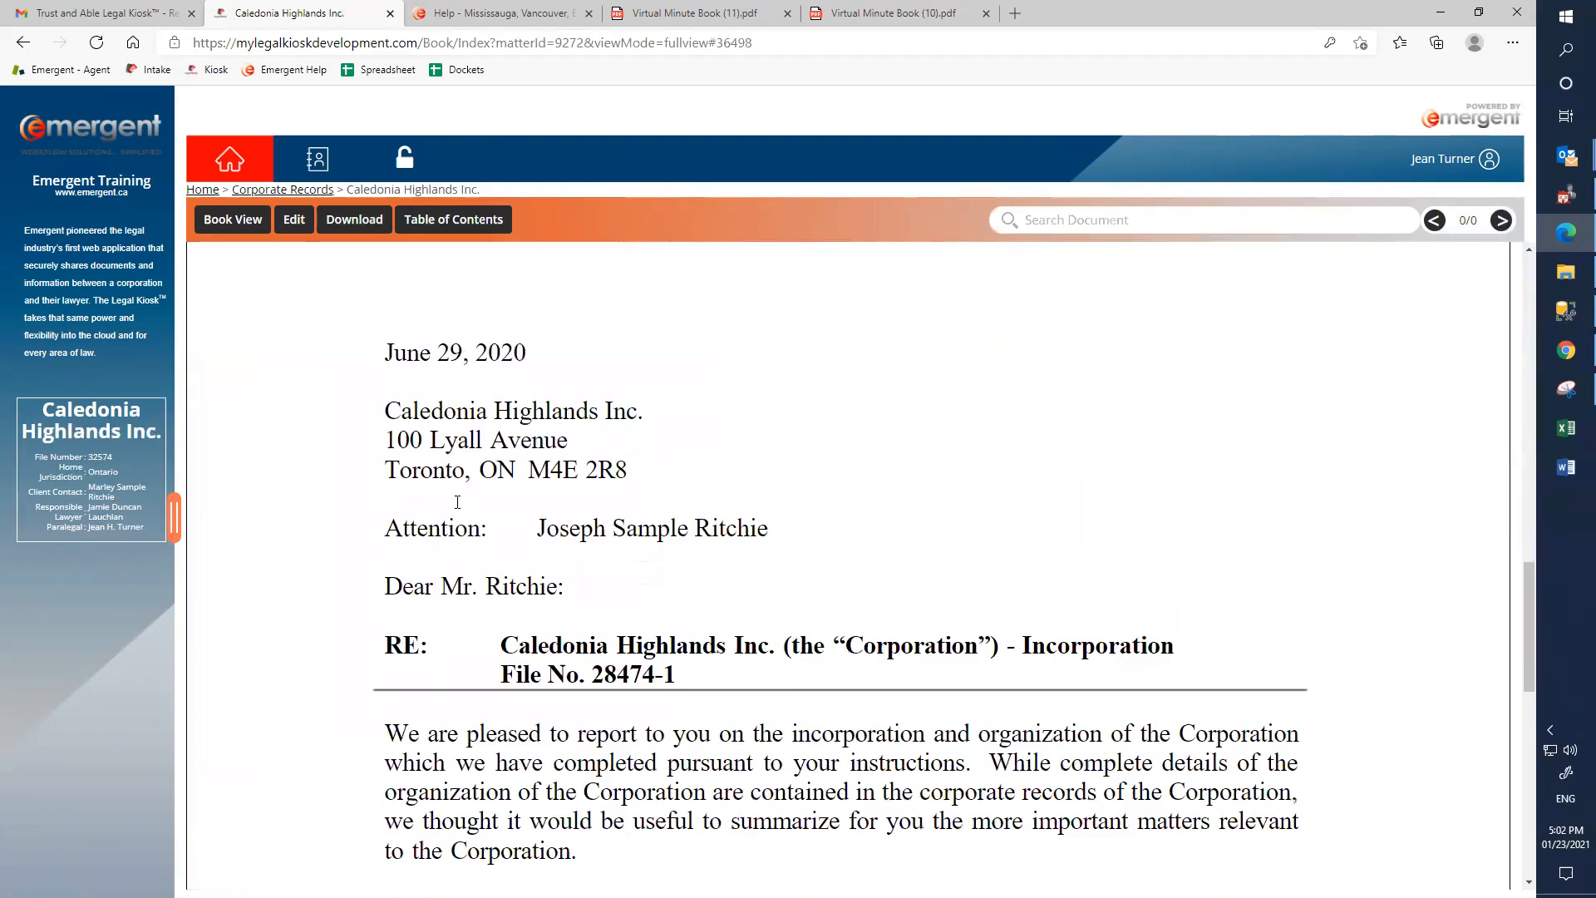
{"action": "scroll", "coordinate": [456, 502], "scroll_direction": "down", "scroll_amount": 3}
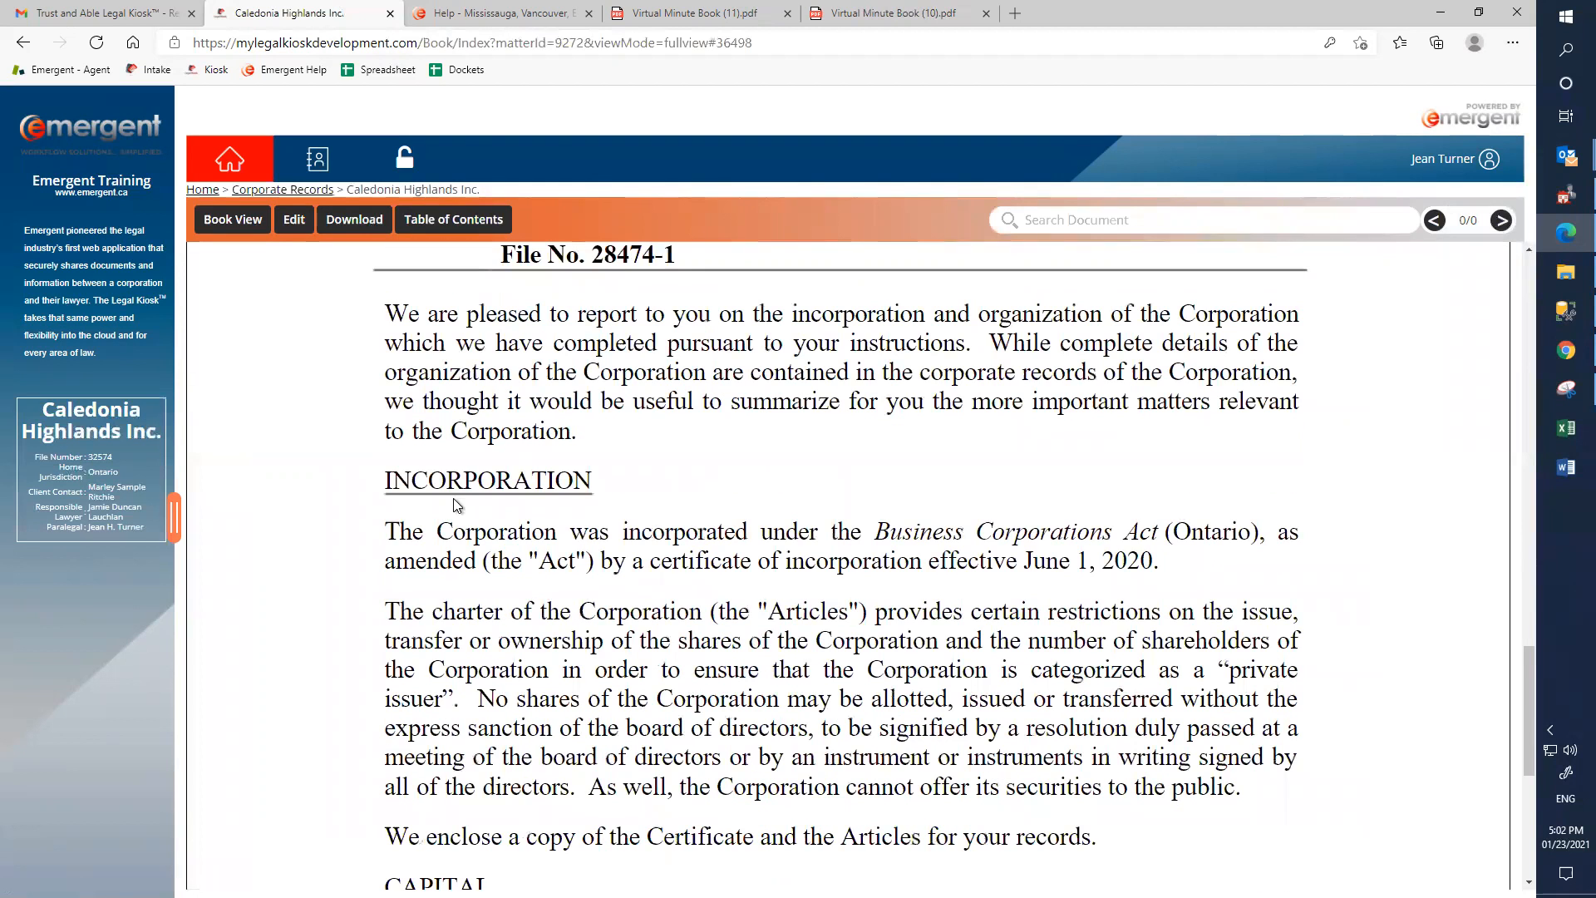
{"action": "left_click", "coordinate": [229, 223]}
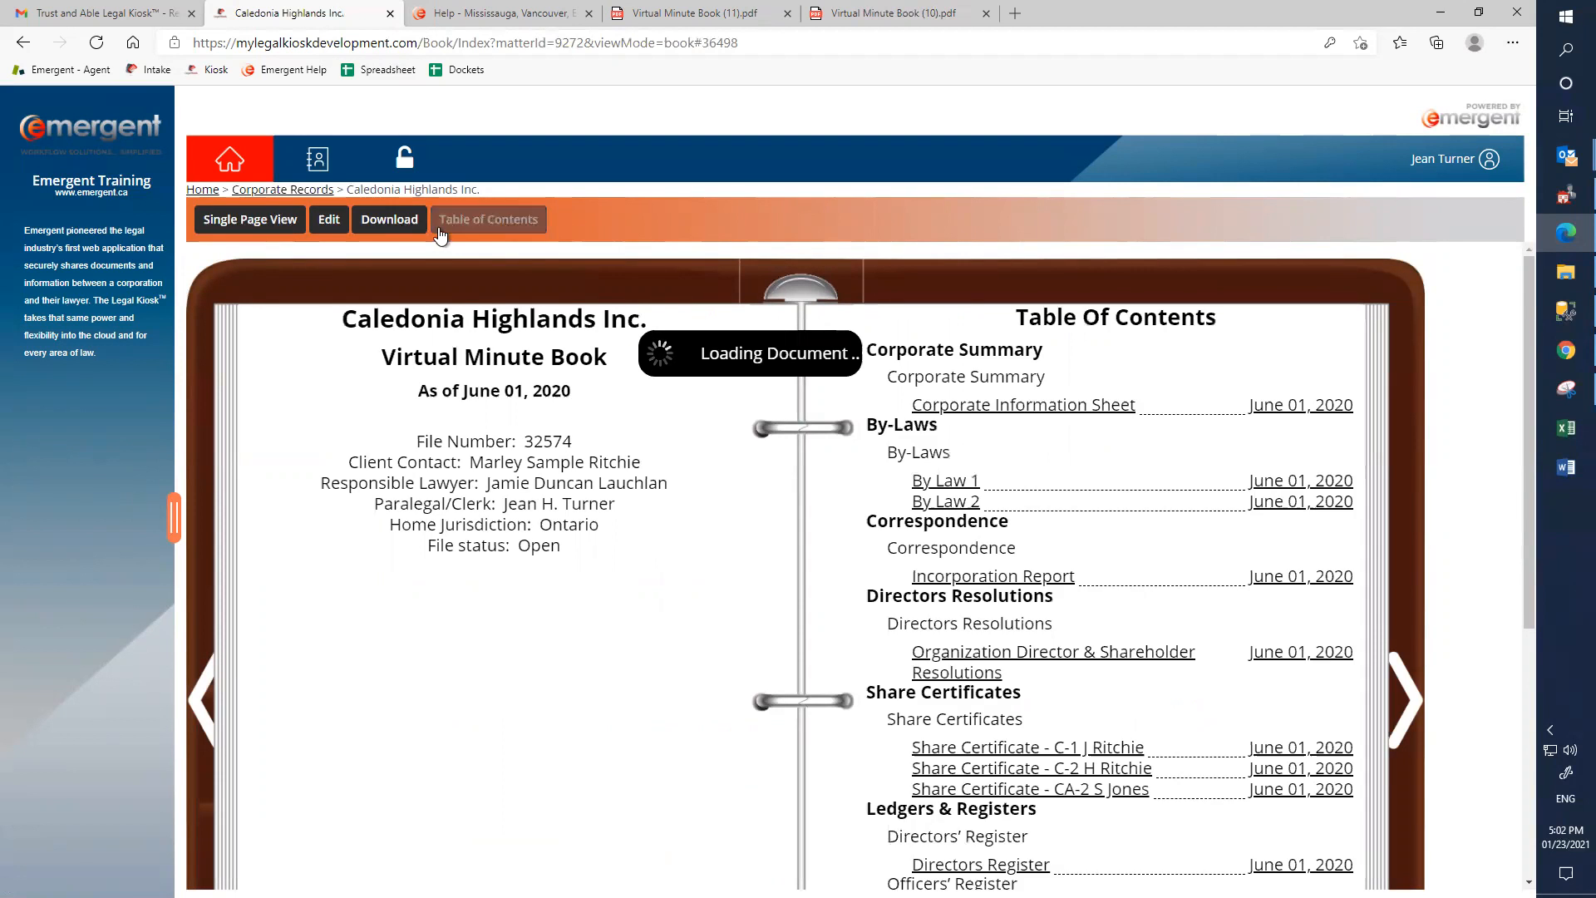
{"action": "left_click", "coordinate": [473, 222]}
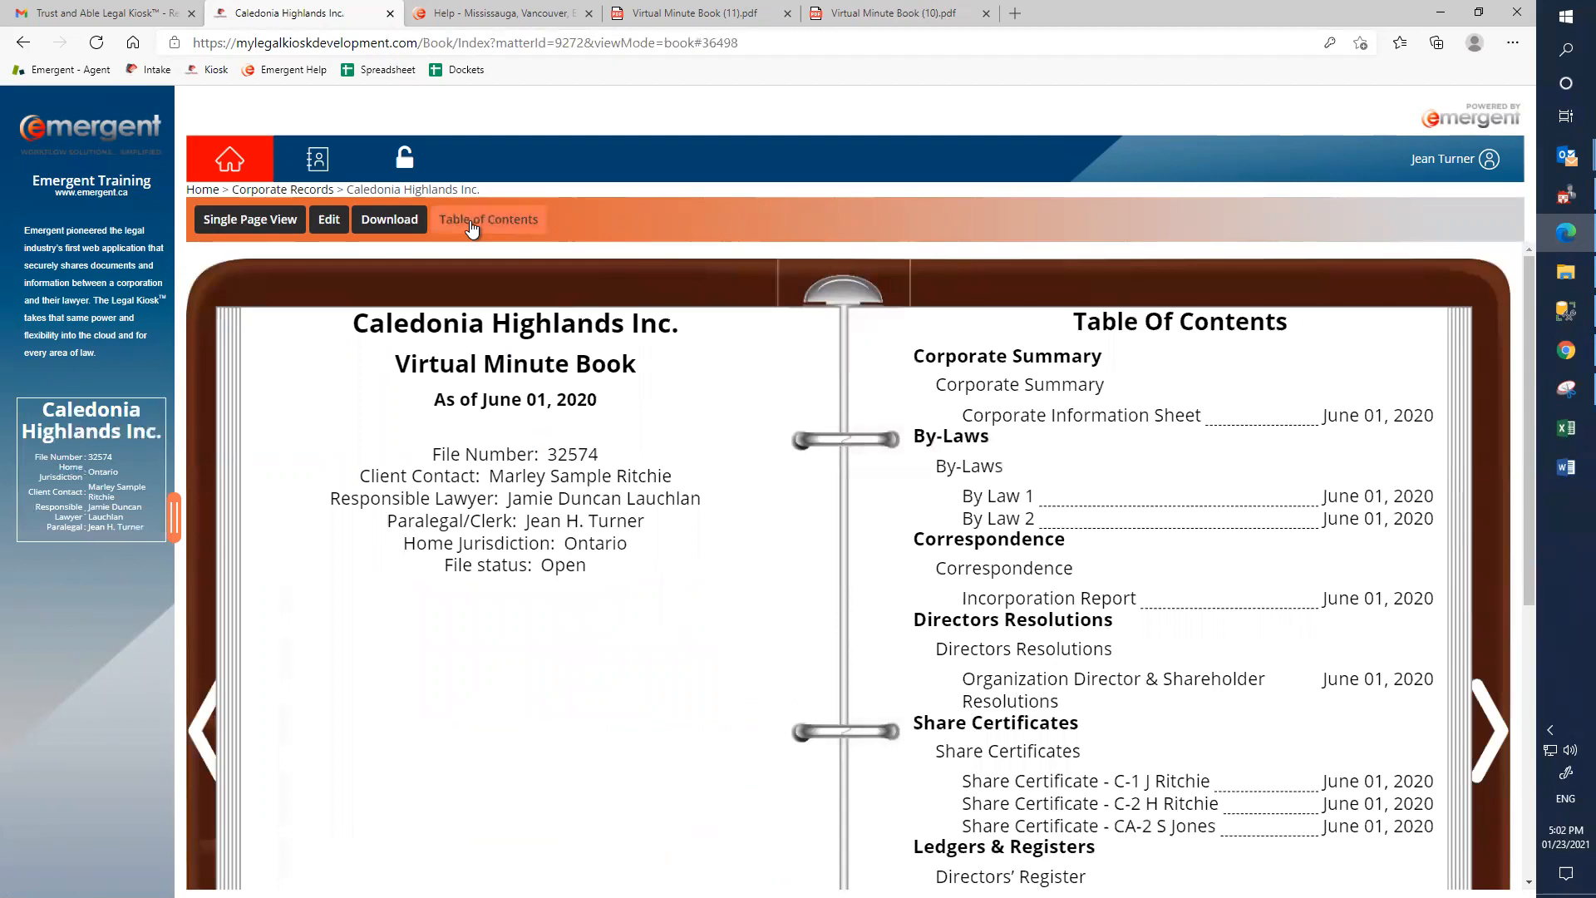
Download all documents of the Caledonia Highlands Inc. minute book.
{"action": "left_click", "coordinate": [391, 220]}
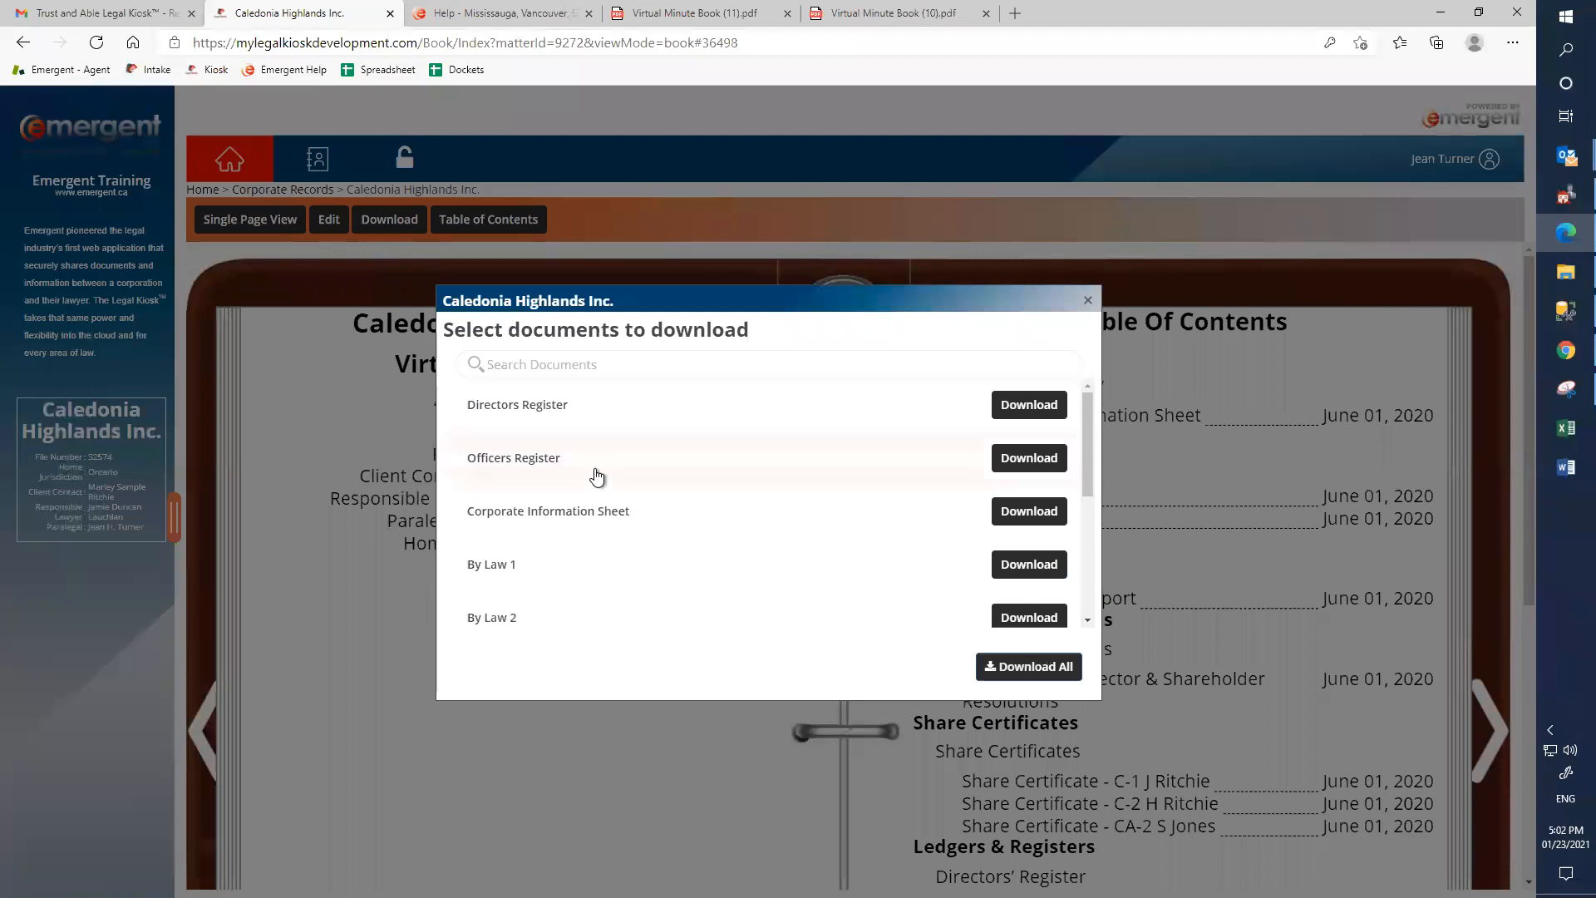
{"action": "scroll", "coordinate": [582, 499], "scroll_direction": "down", "scroll_amount": 1}
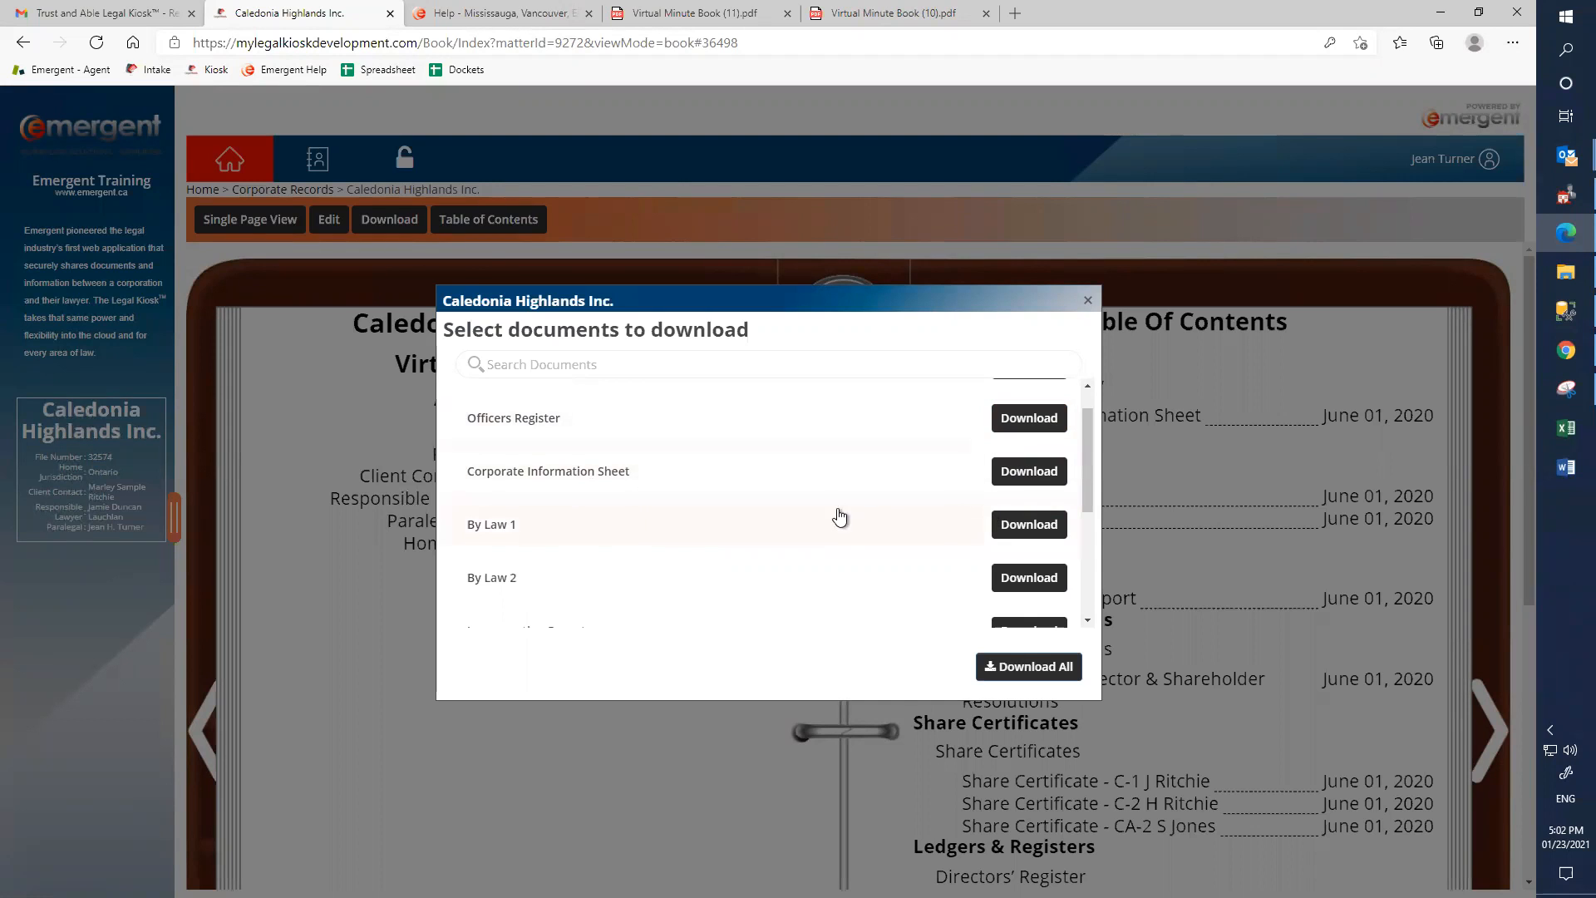
{"action": "left_click", "coordinate": [1023, 669]}
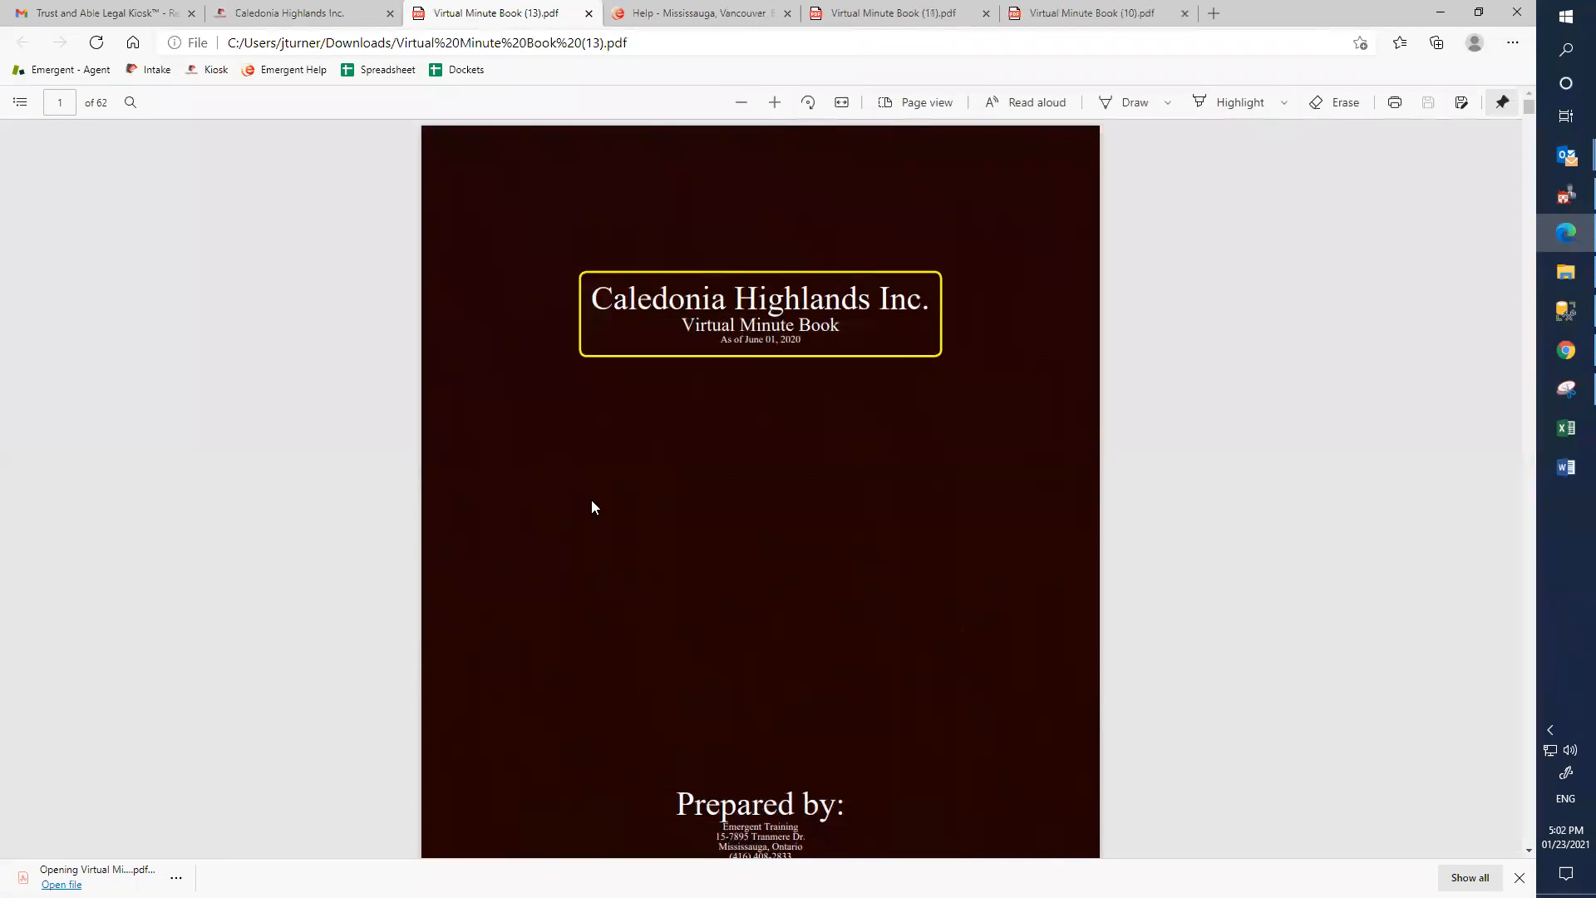
Review the downloaded minute book PDF's cover and table of contents, and follow its link to the Incorporation Report.
{"action": "scroll", "coordinate": [575, 496], "scroll_direction": "down", "scroll_amount": 2}
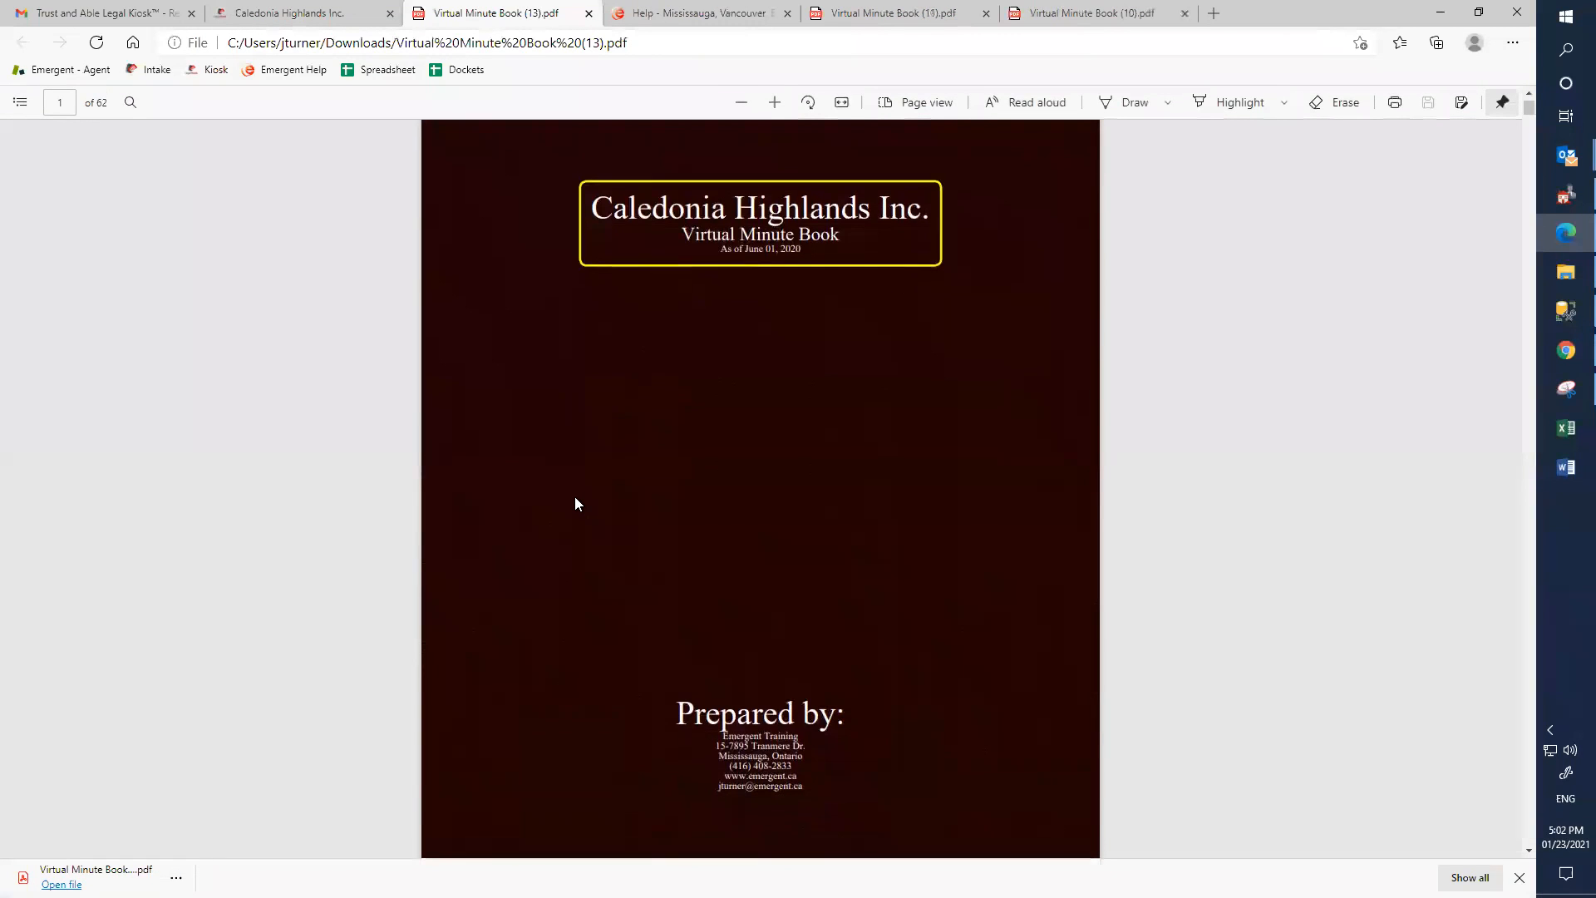
{"action": "scroll", "coordinate": [580, 497], "scroll_direction": "down", "scroll_amount": 2}
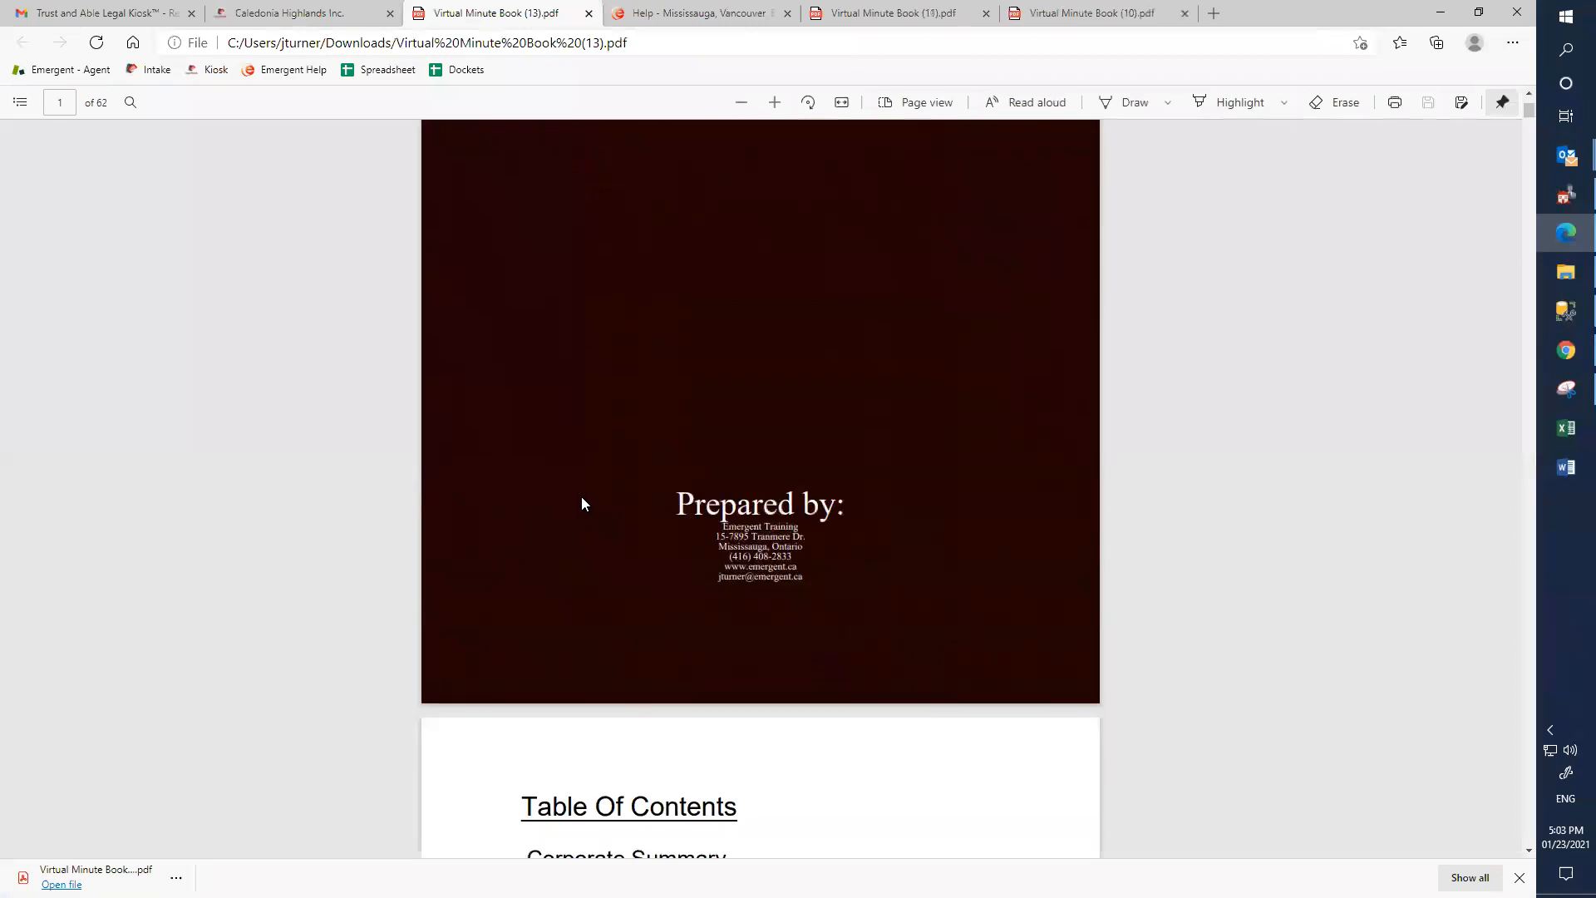
{"action": "scroll", "coordinate": [582, 497], "scroll_direction": "down", "scroll_amount": 4}
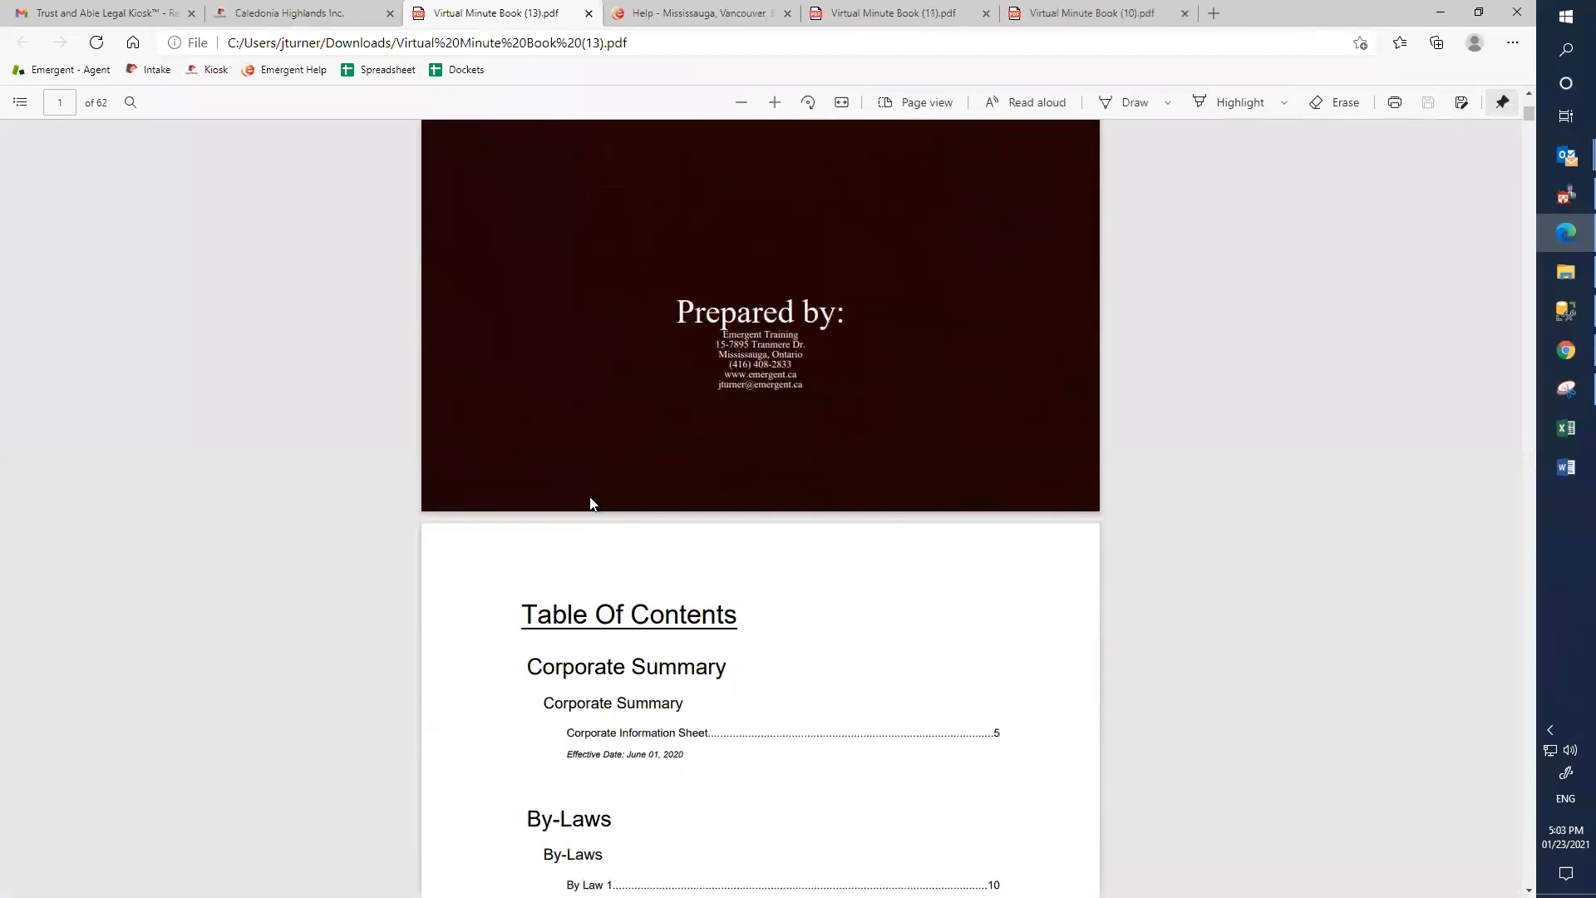
{"action": "scroll", "coordinate": [591, 502], "scroll_direction": "down", "scroll_amount": 1}
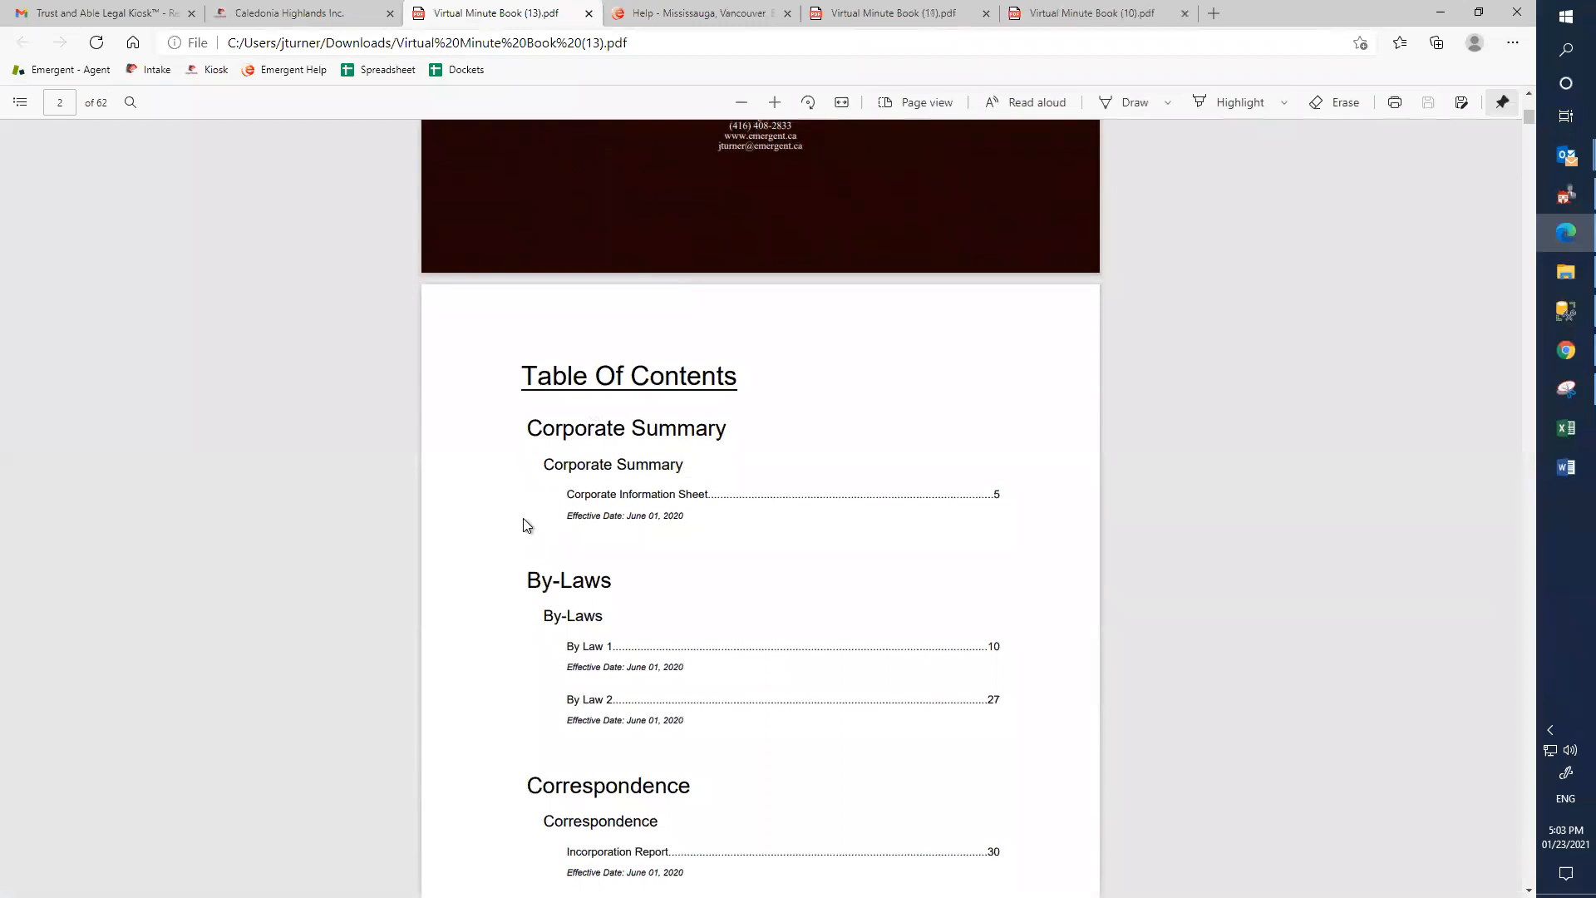
{"action": "scroll", "coordinate": [522, 519], "scroll_direction": "down", "scroll_amount": 3}
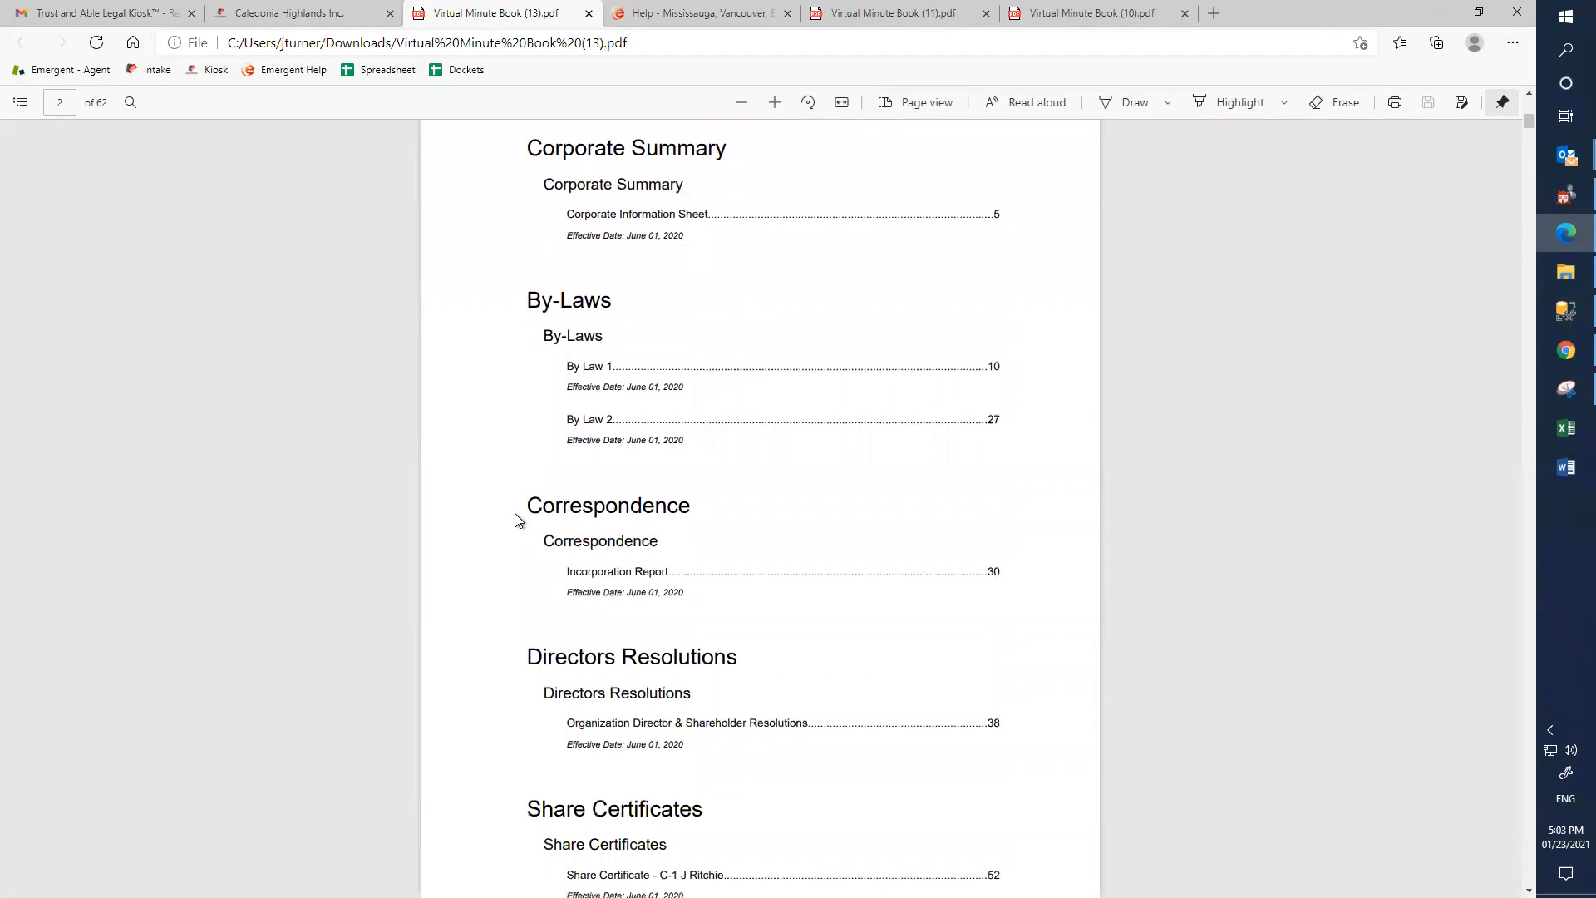
{"action": "left_click", "coordinate": [603, 579]}
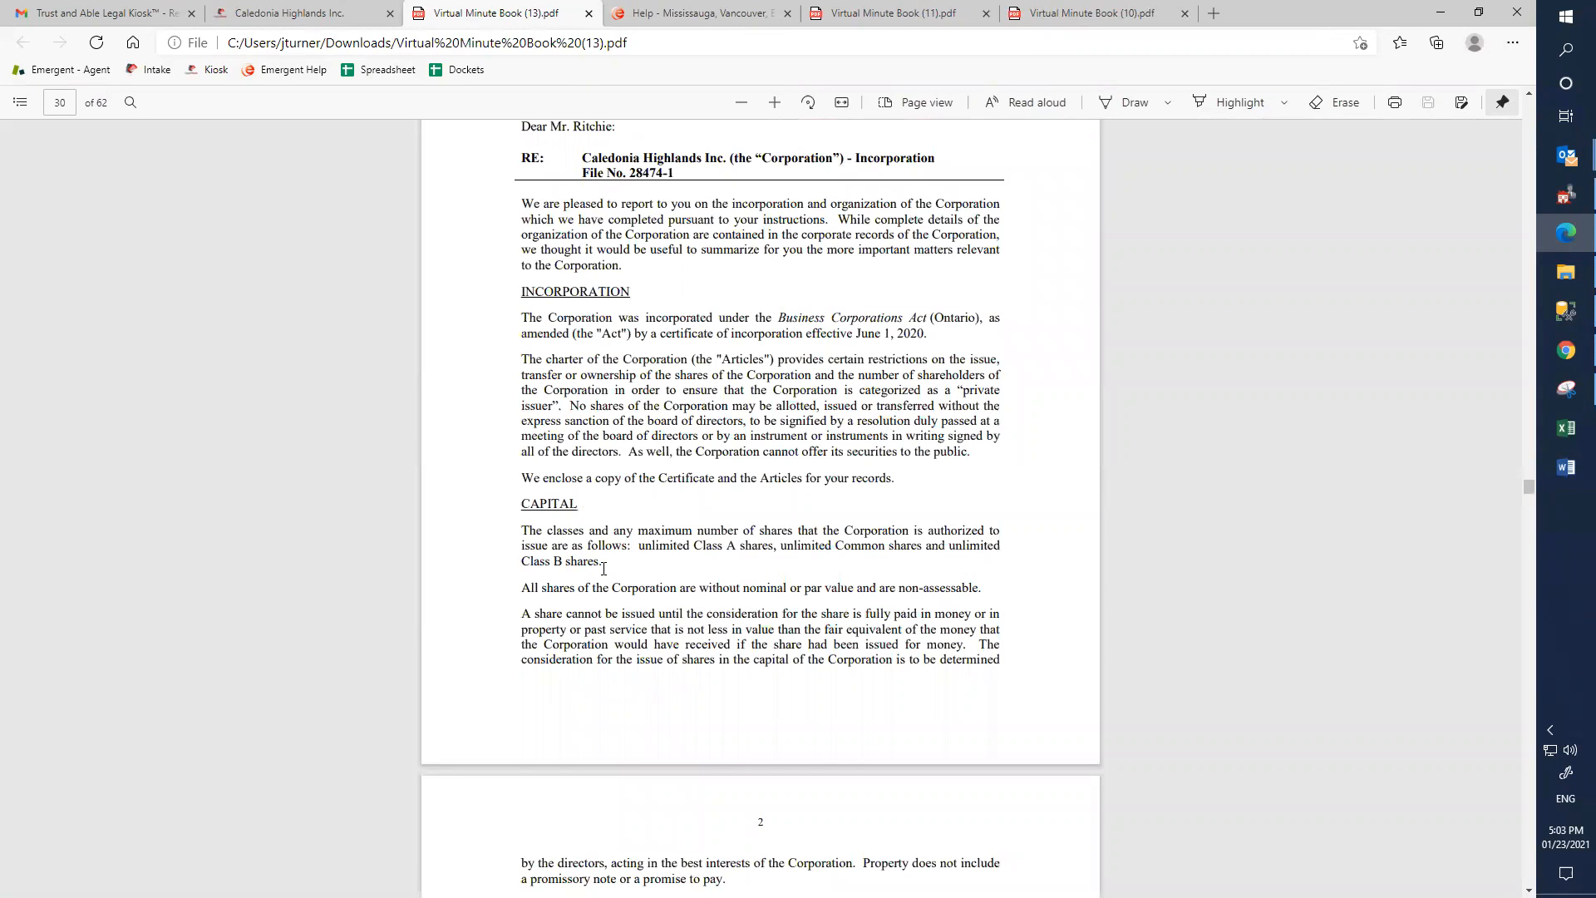
Switch back to the Legal Kiosk, look through the individually downloadable documents, and close the download dialog.
{"action": "left_click", "coordinate": [273, 14]}
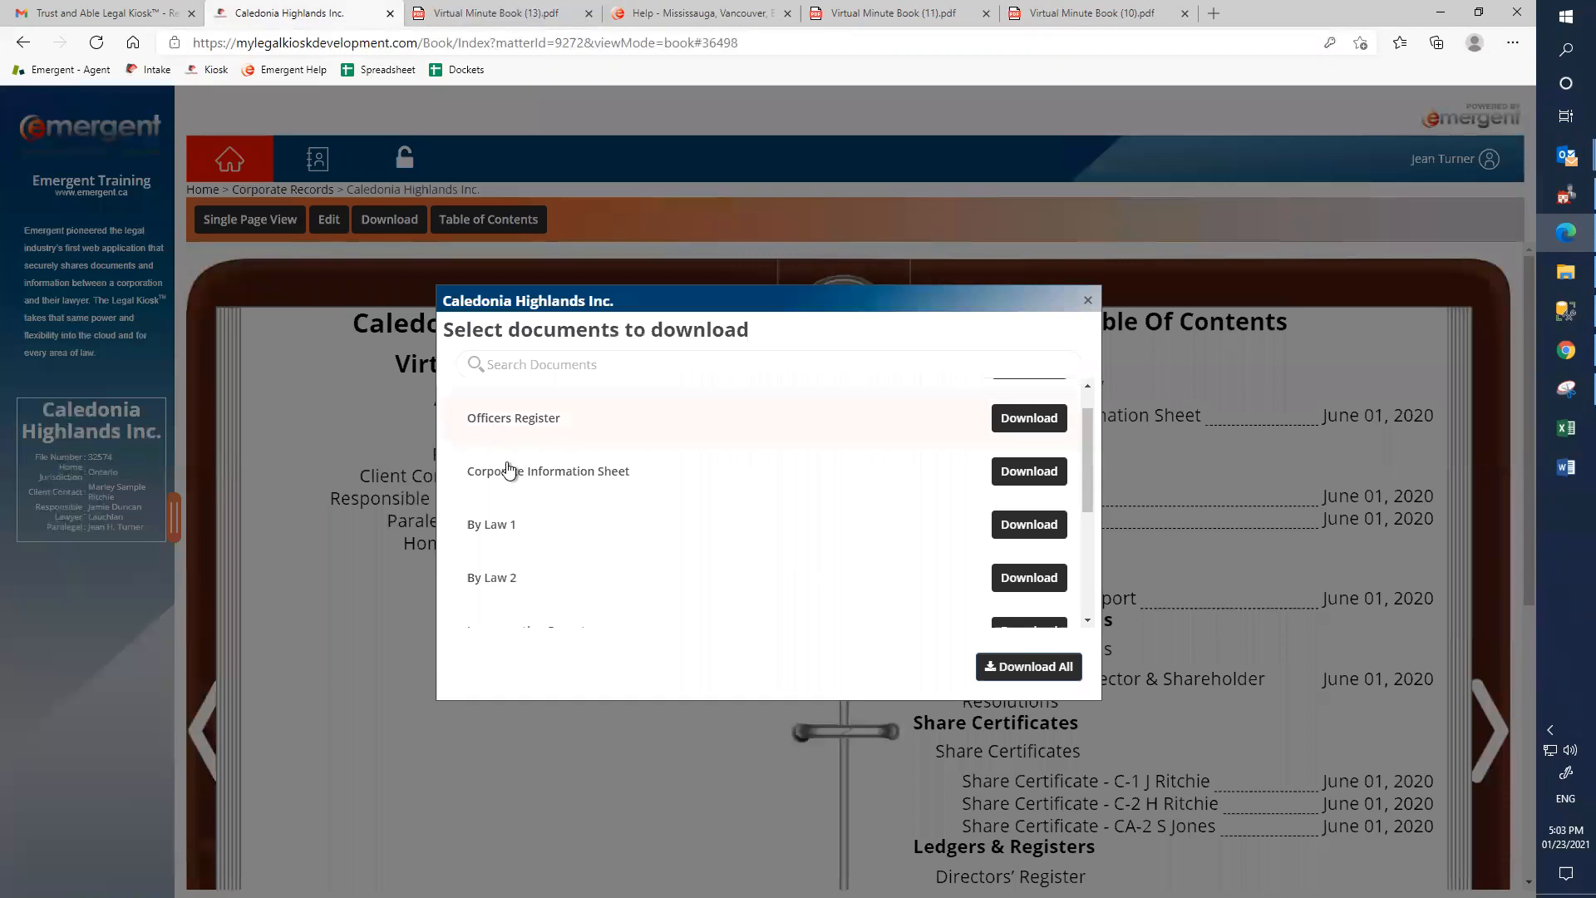
{"action": "scroll", "coordinate": [662, 522], "scroll_direction": "down", "scroll_amount": 3}
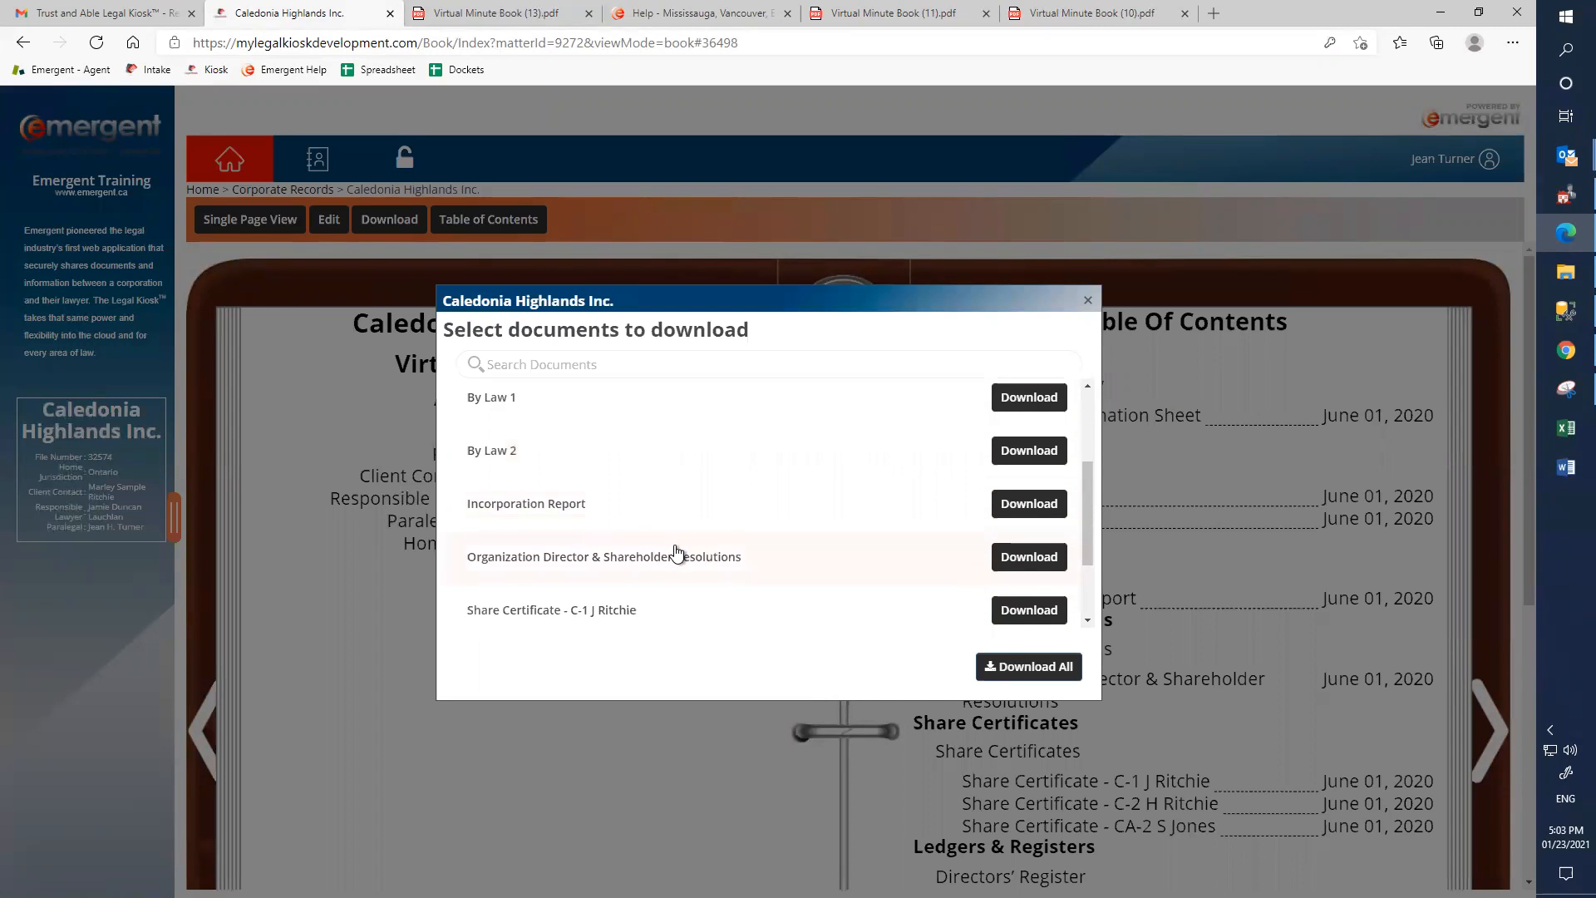
{"action": "scroll", "coordinate": [678, 555], "scroll_direction": "down", "scroll_amount": 1}
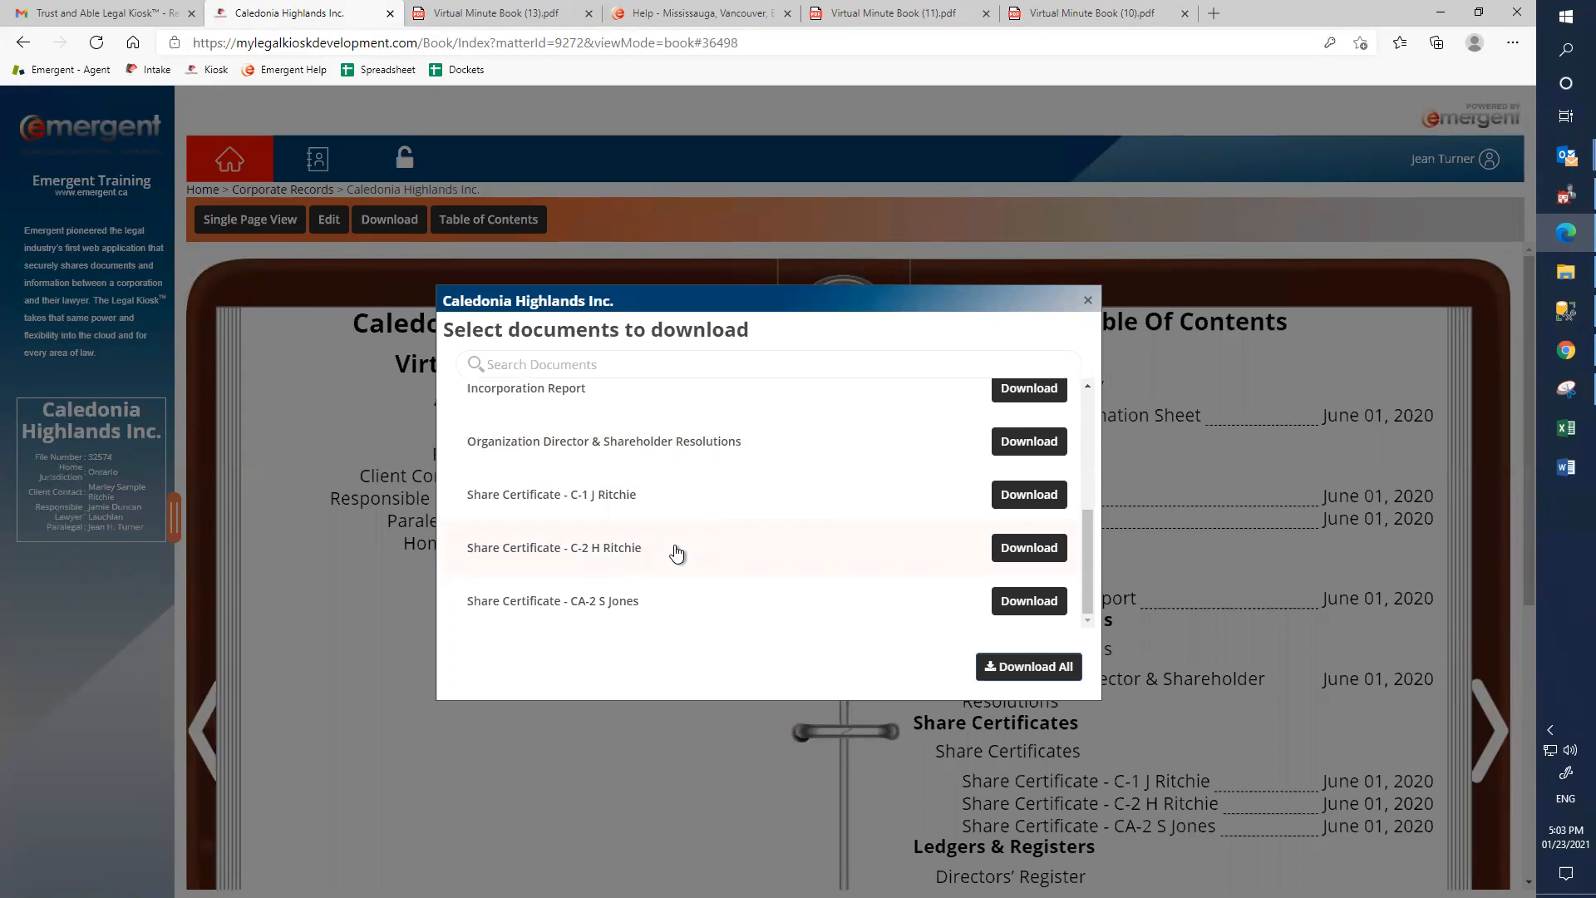
{"action": "scroll", "coordinate": [672, 559], "scroll_direction": "up", "scroll_amount": 2}
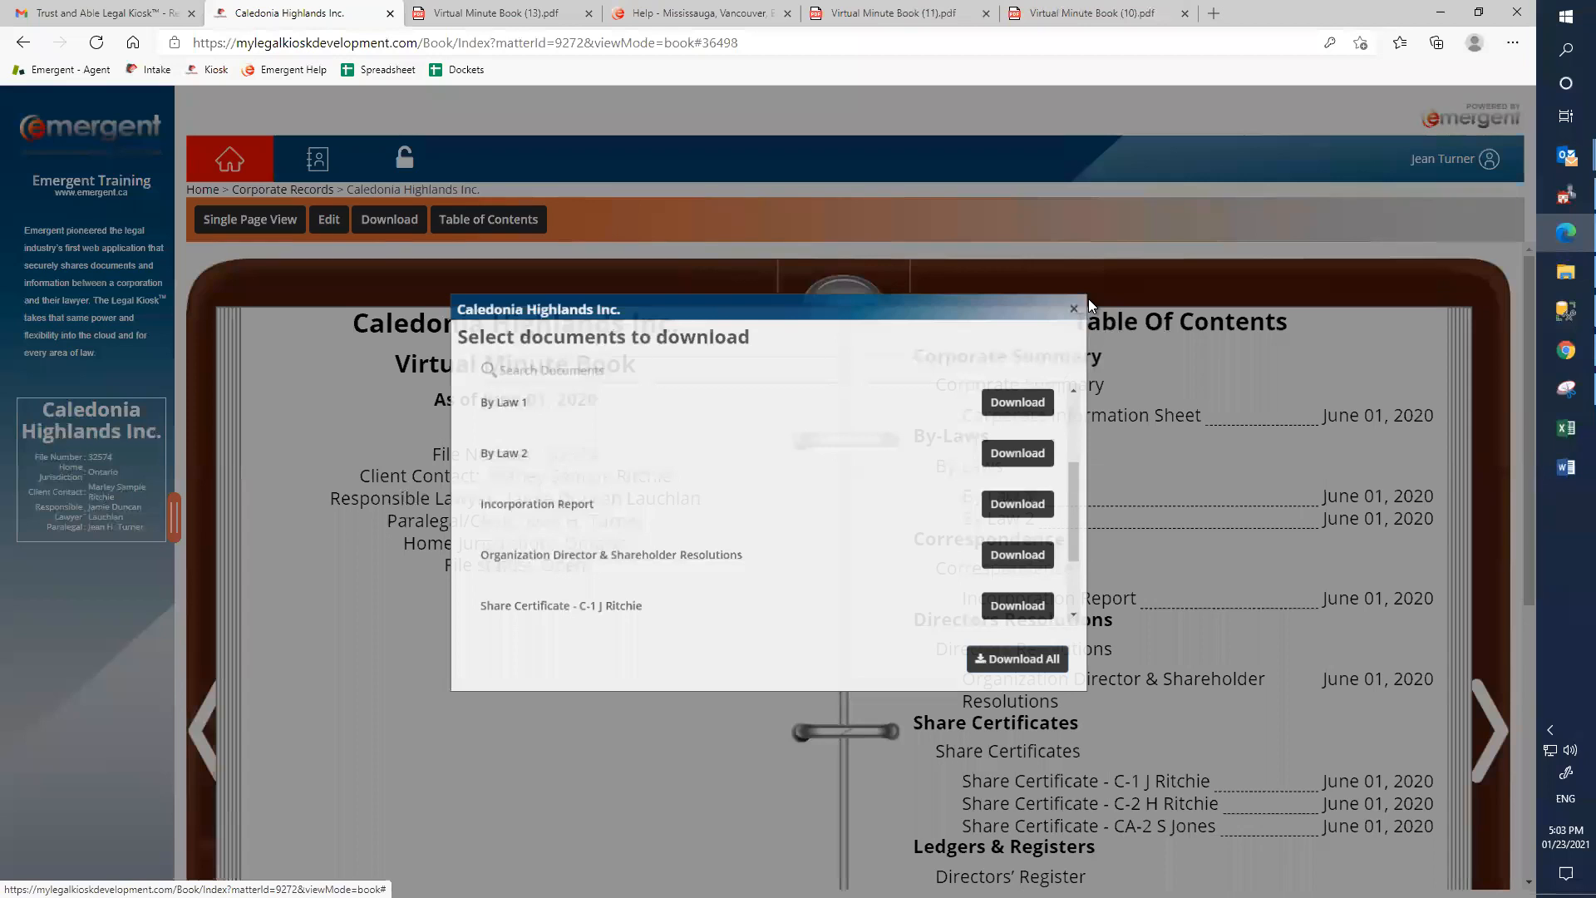
{"action": "left_click", "coordinate": [1089, 300]}
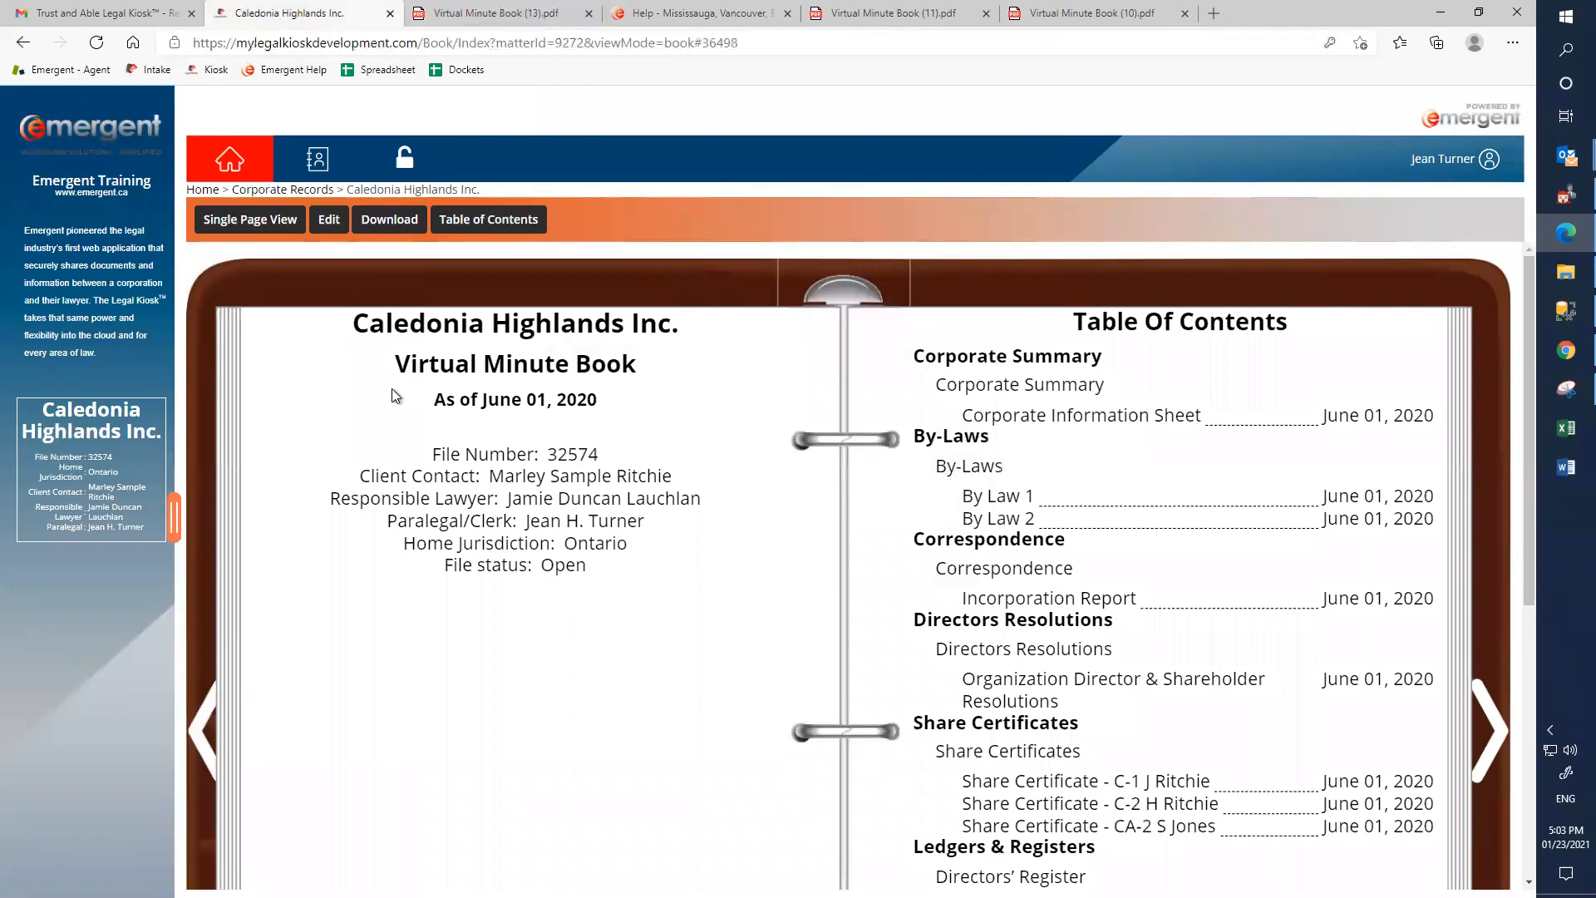
Start a new file in Corporate Records and name it Pine Ridge Inc.
{"action": "left_click", "coordinate": [281, 196]}
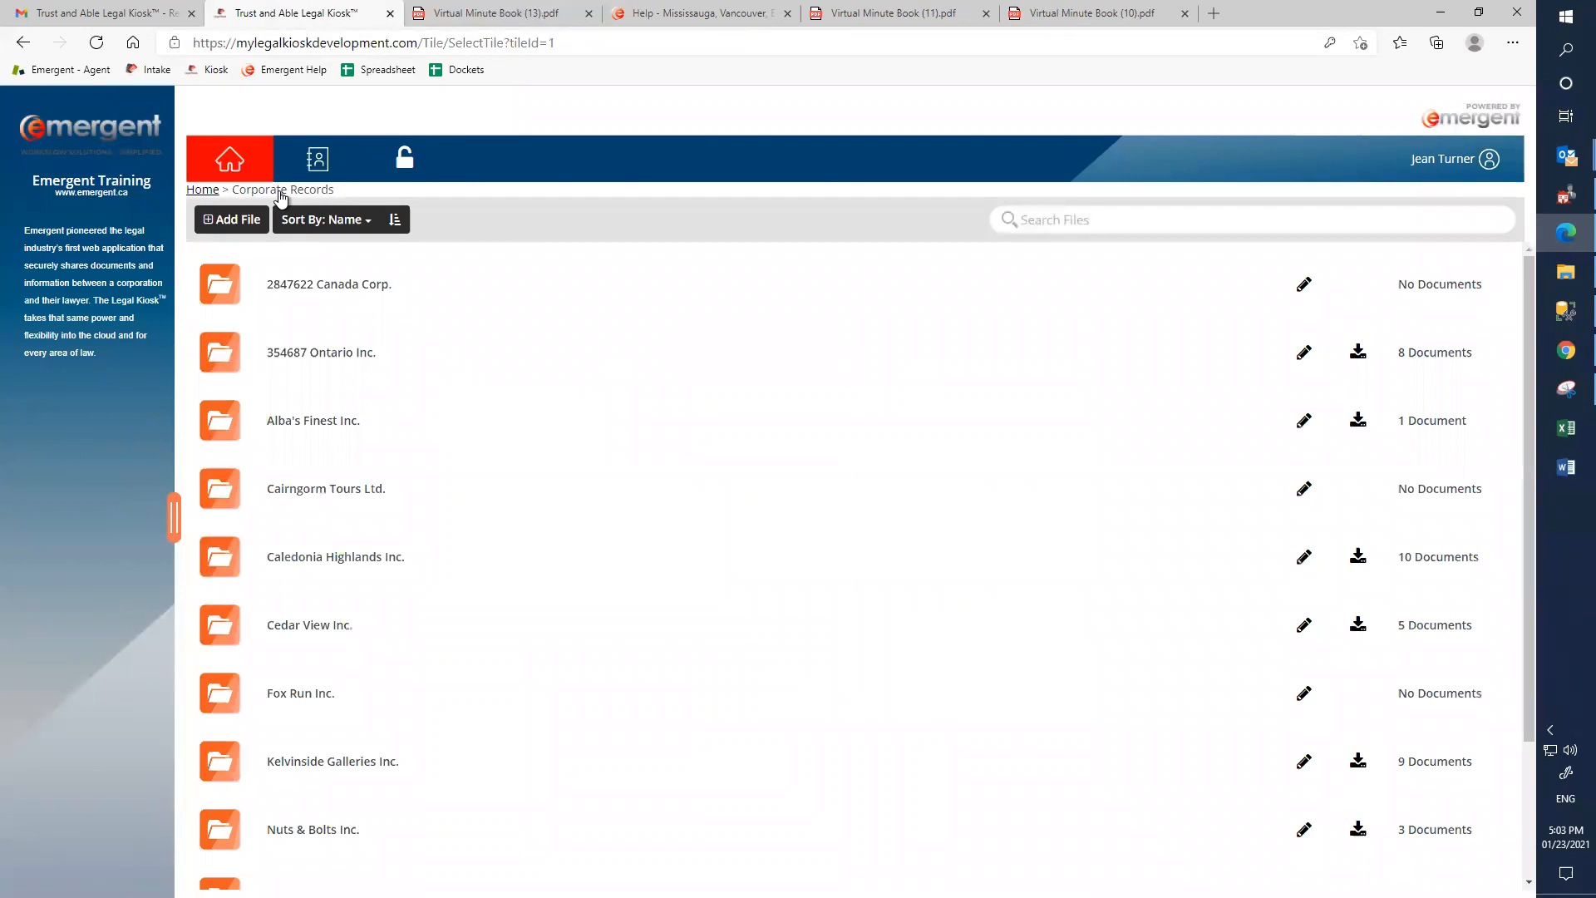
{"action": "left_click", "coordinate": [231, 218]}
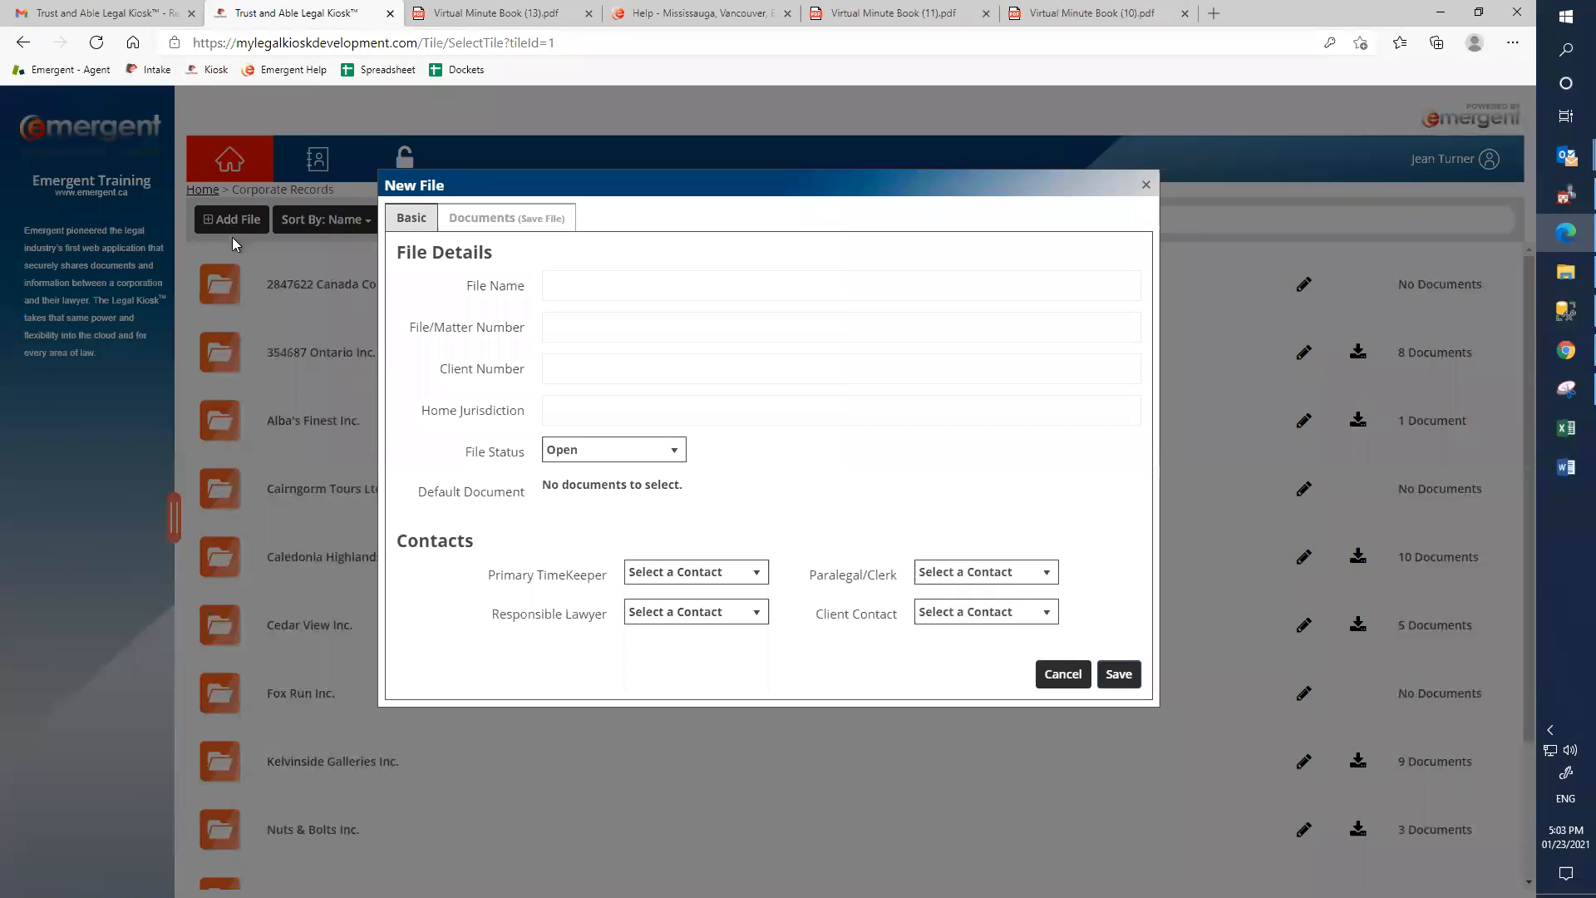
{"action": "left_click", "coordinate": [603, 287]}
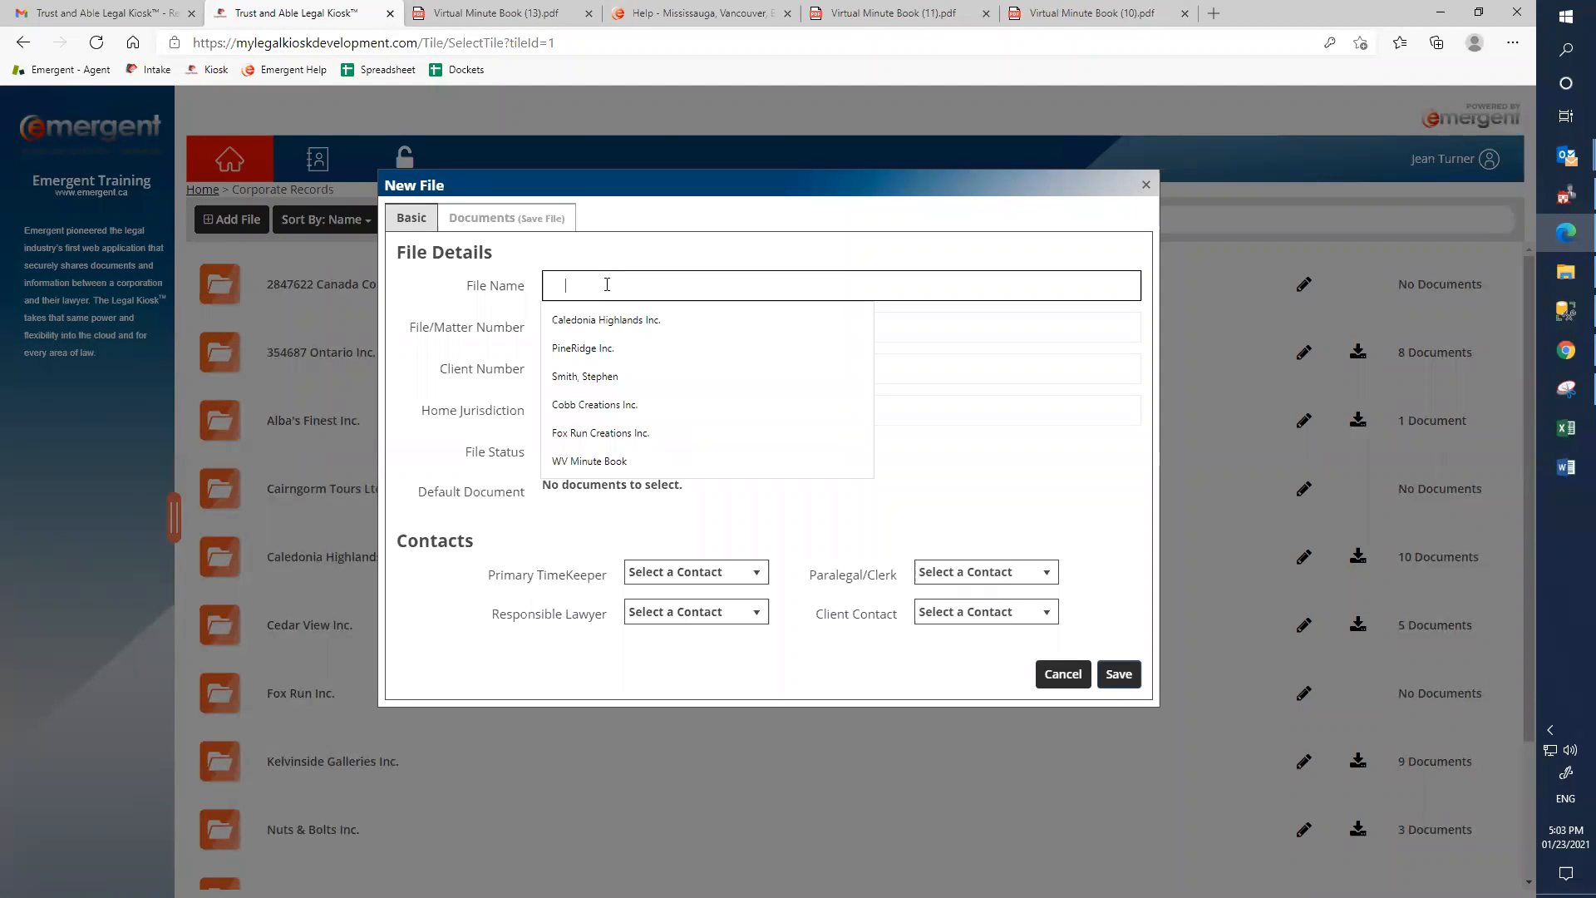
{"action": "type", "text": "PineR"}
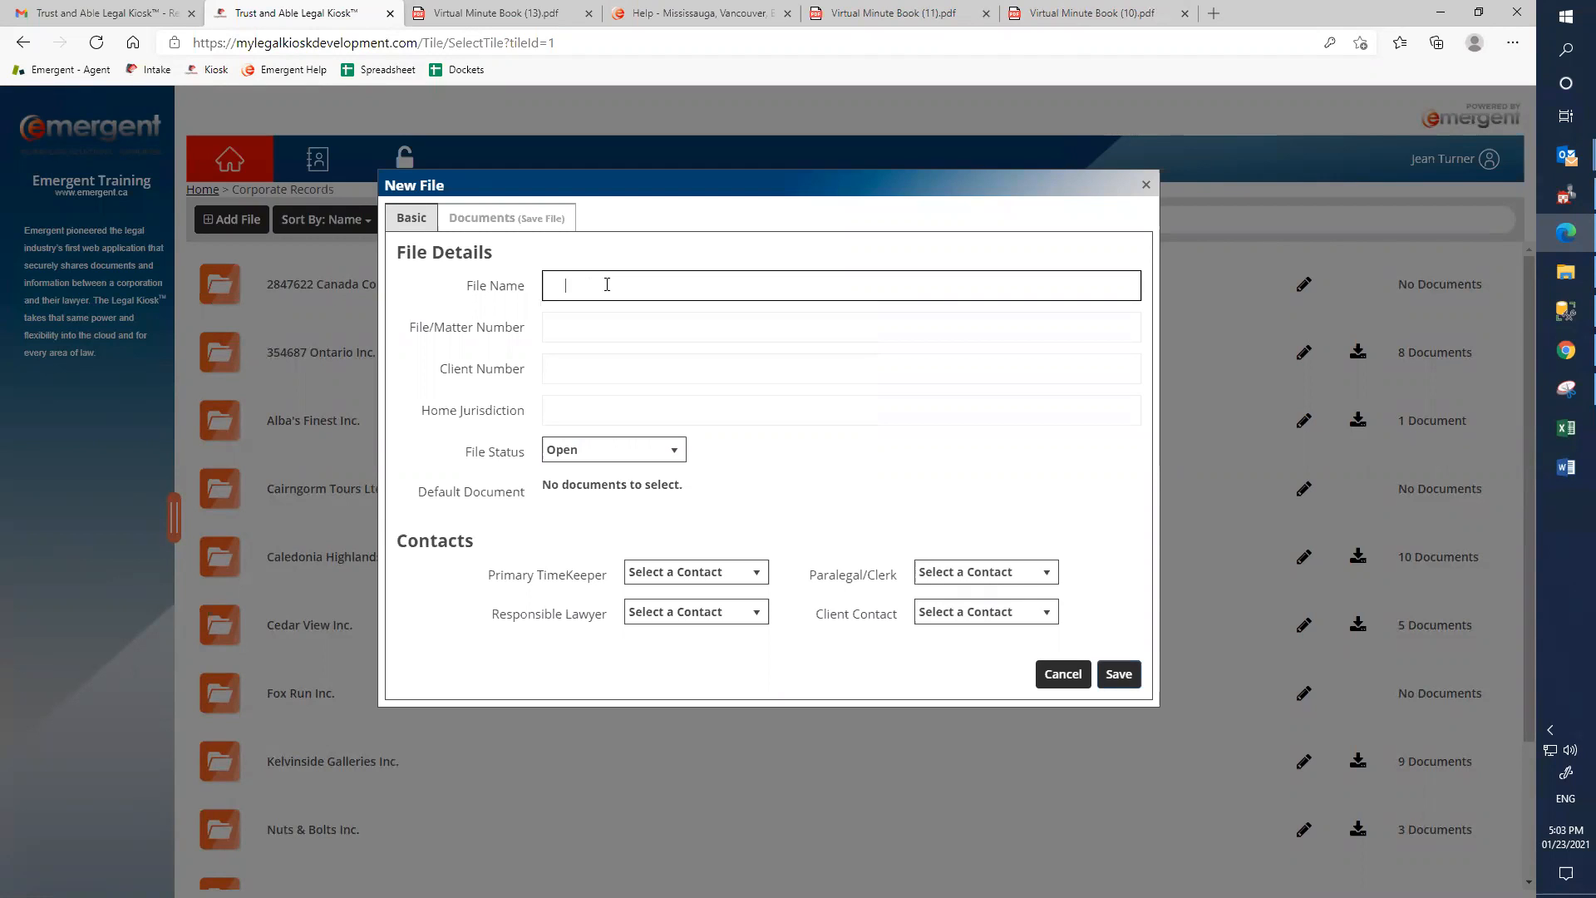
{"action": "type", "text": "Pine"}
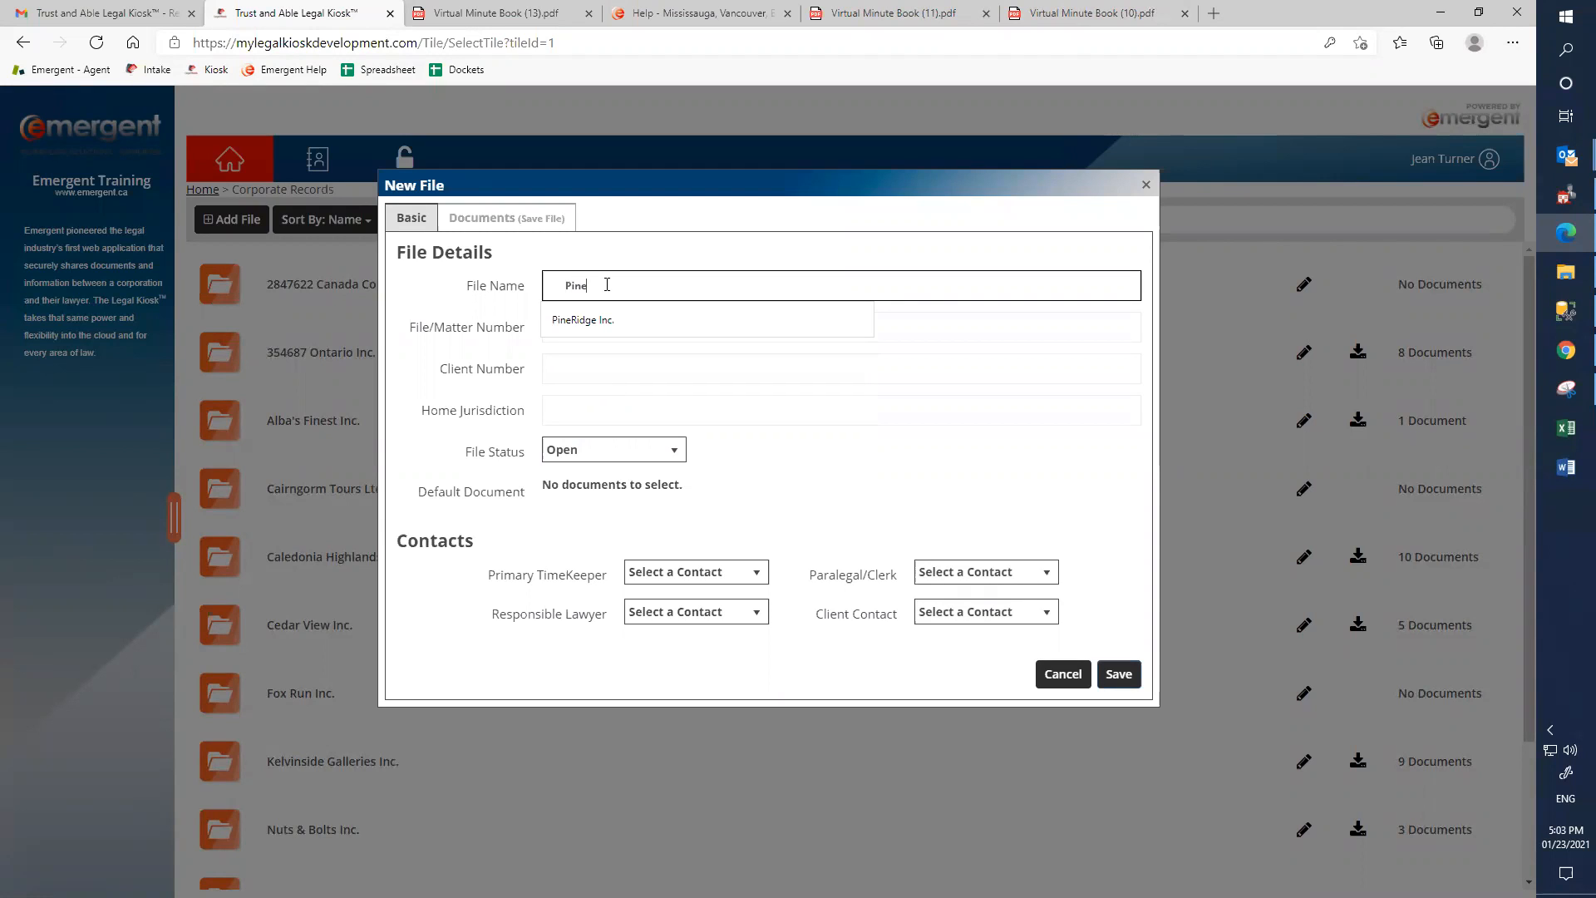
{"action": "type", "text": "R"}
{"action": "key", "text": "BackSpace"}
{"action": "type", "text": "Rid"}
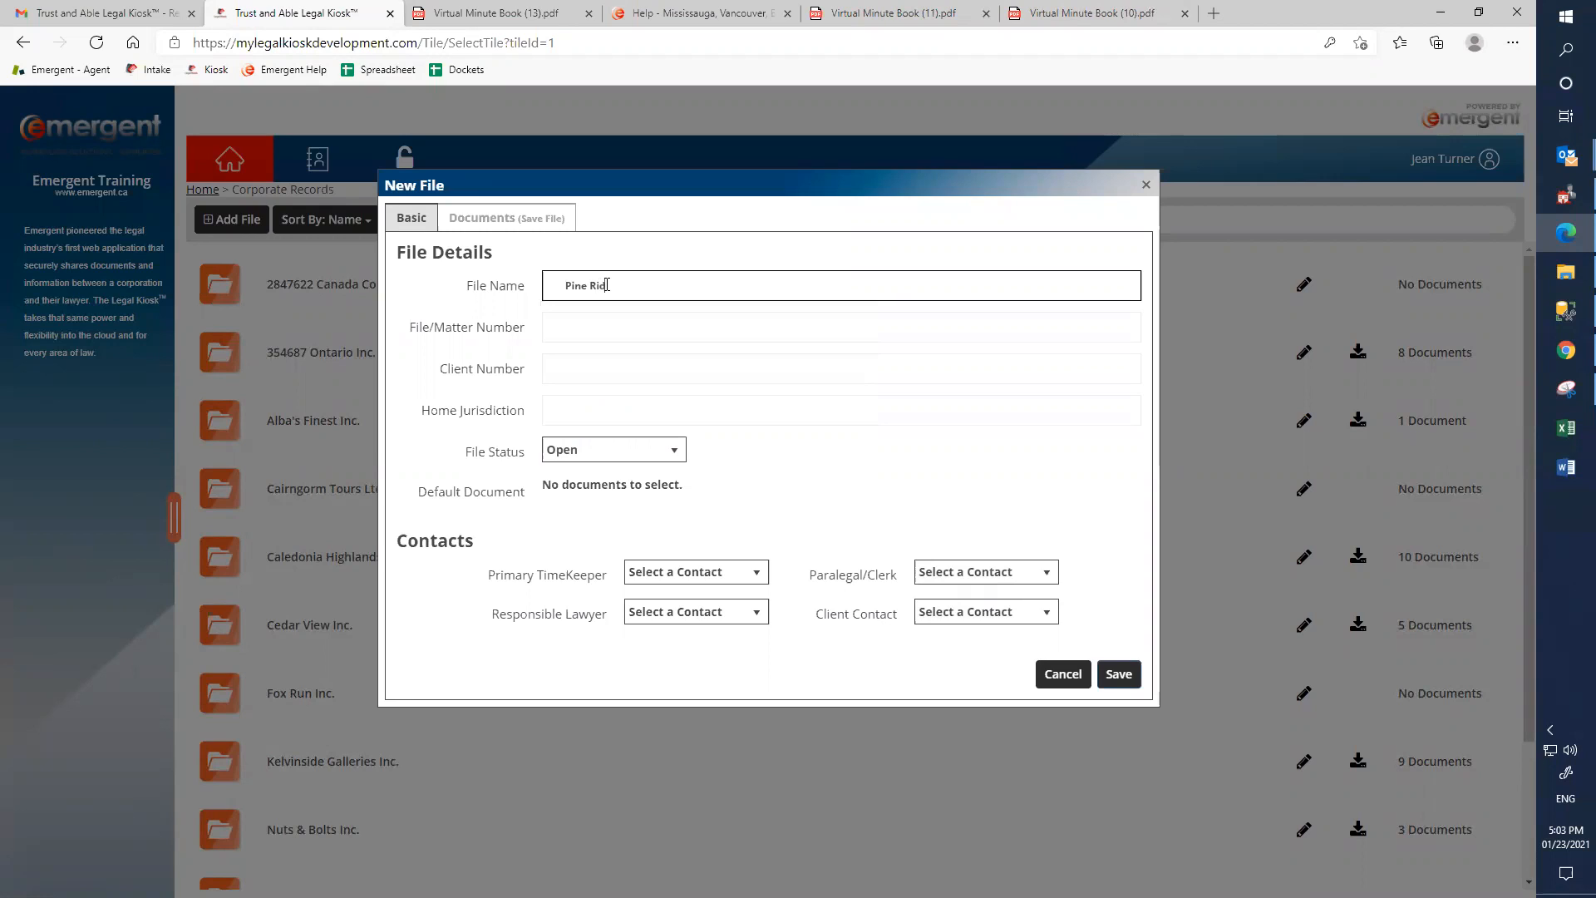
{"action": "type", "text": "ge Inc."}
{"action": "key", "text": "Tab"}
Enter file/matter number 25486, fill in the client number, and set the home jurisdiction to Ontario.
{"action": "type", "text": "2548"}
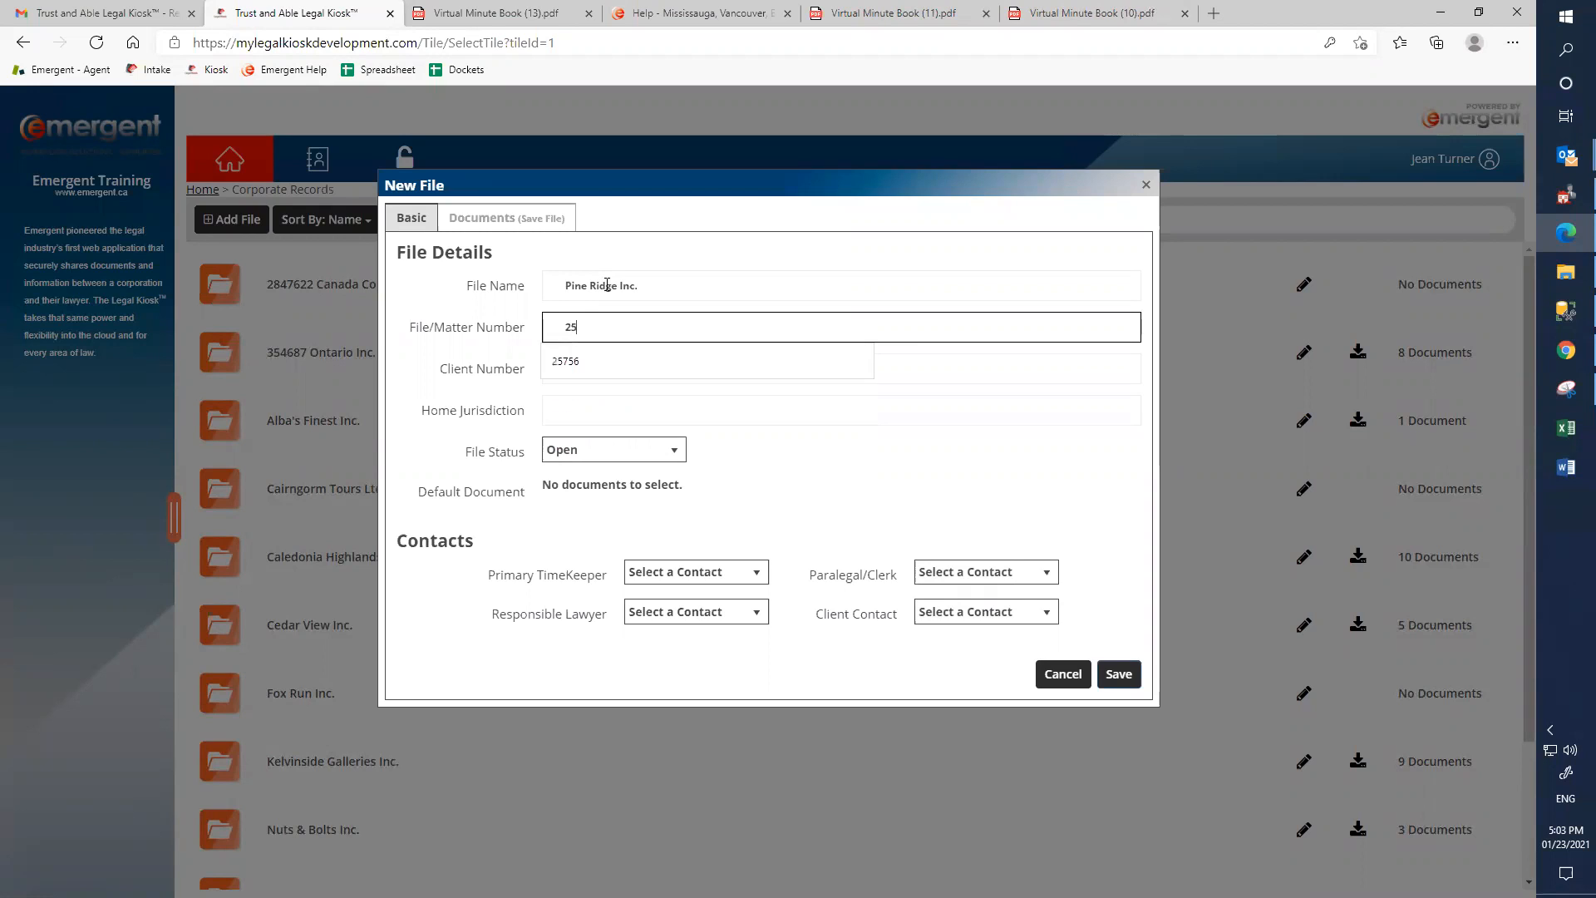
{"action": "key", "text": "Tab"}
{"action": "type", "text": "246"}
{"action": "key", "text": "Tab"}
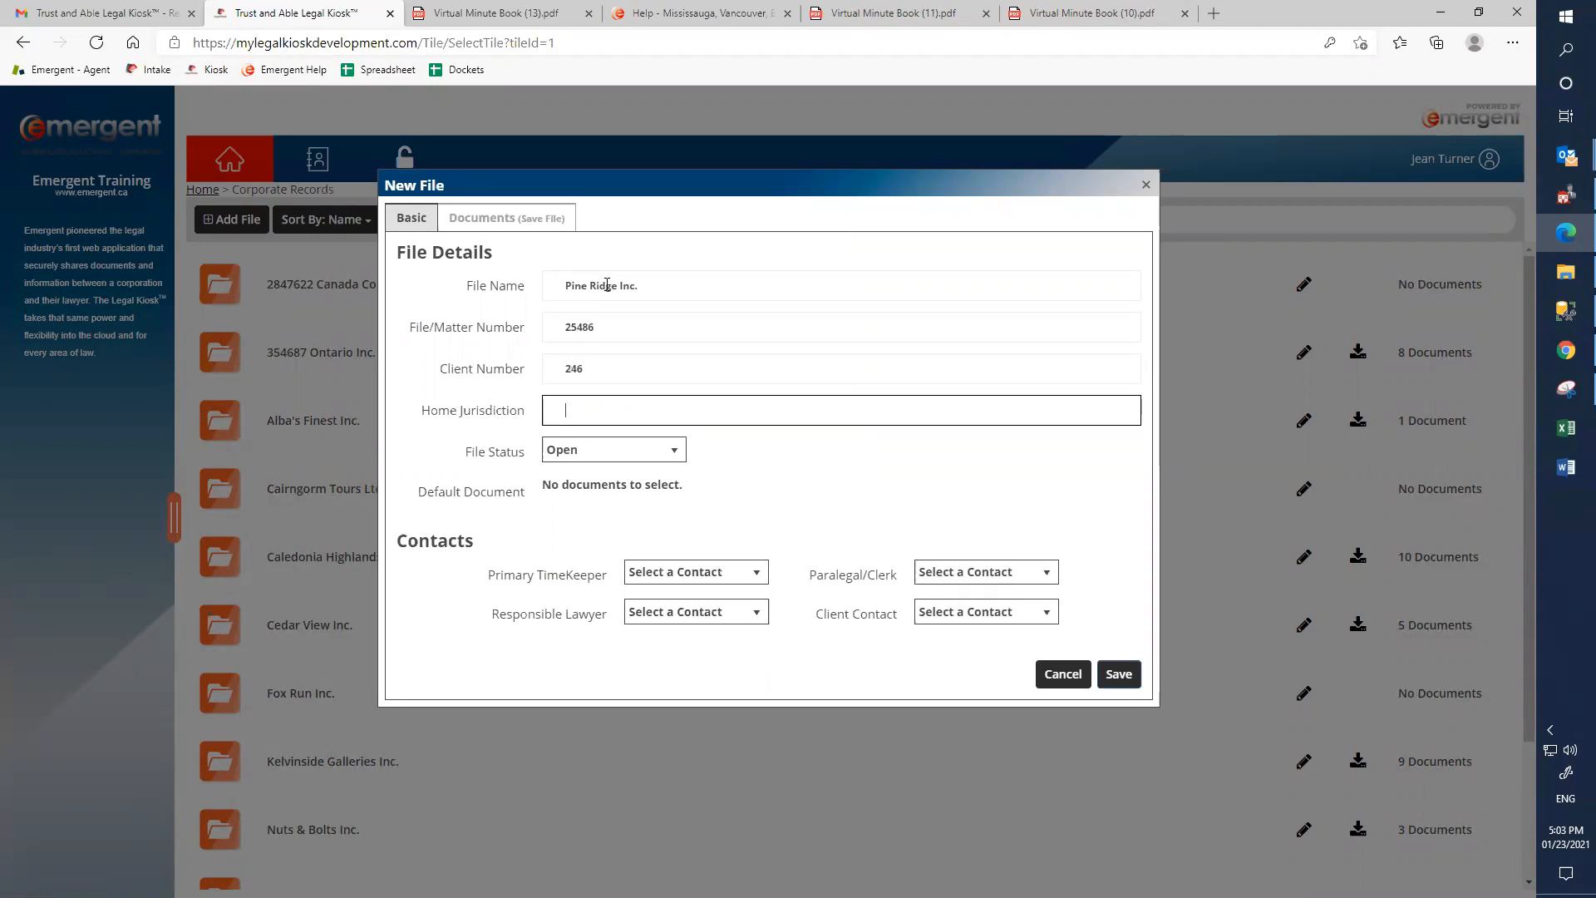
{"action": "type", "text": "Ontarioa"}
{"action": "key", "text": "Tab"}
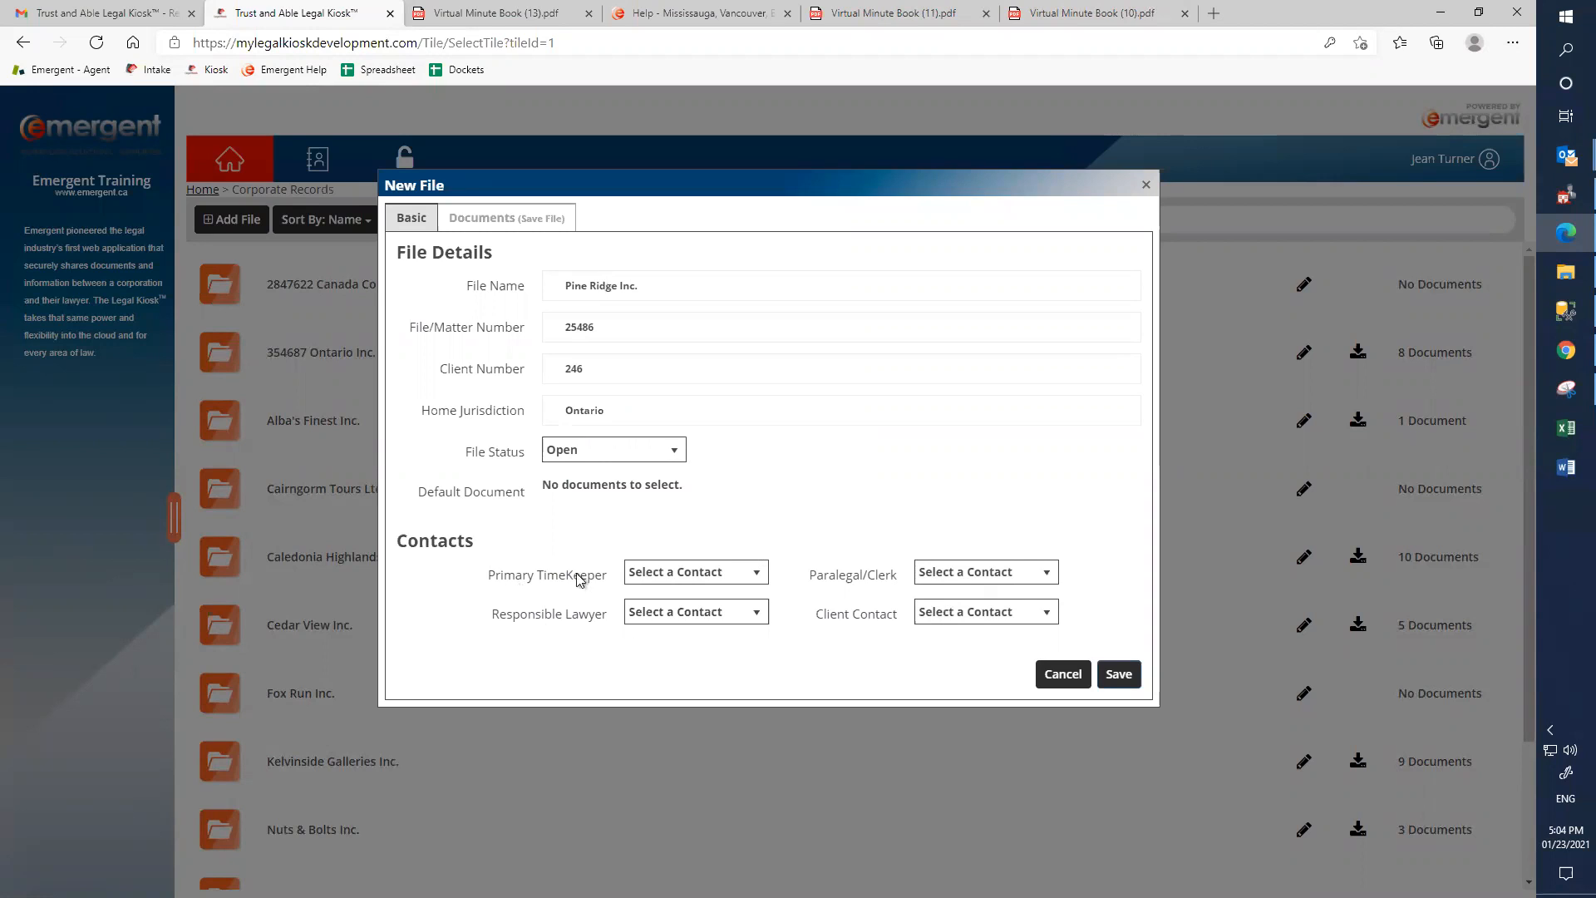
Assign the responsible lawyer, paralegal/clerk and client contact to the Pine Ridge Inc. file, and save it.
{"action": "left_click", "coordinate": [683, 620]}
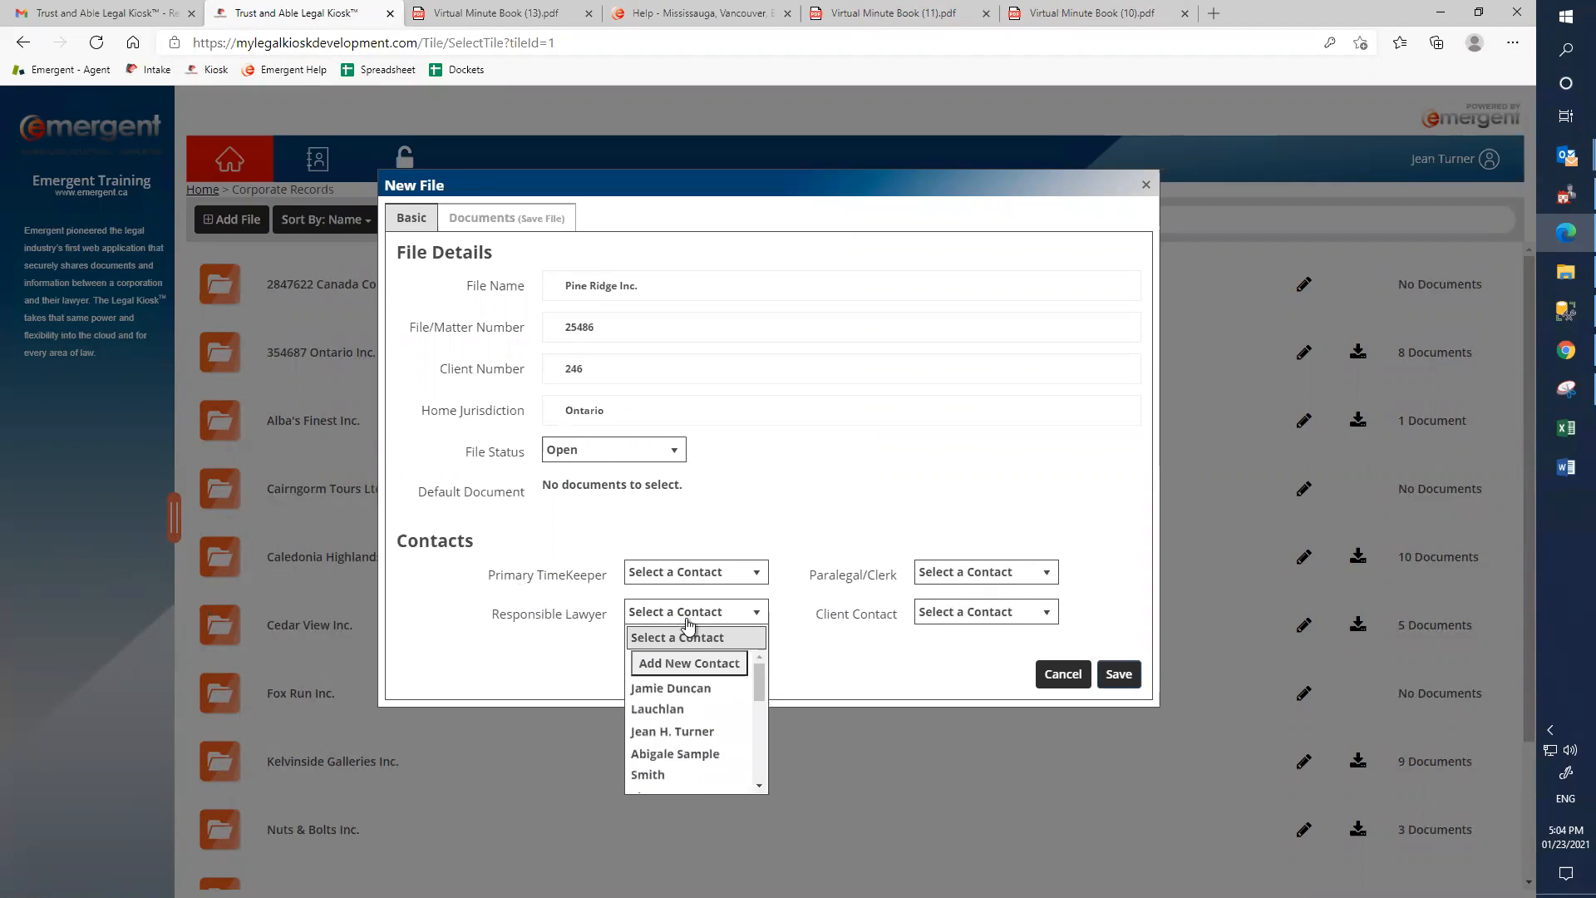
{"action": "left_click", "coordinate": [676, 703]}
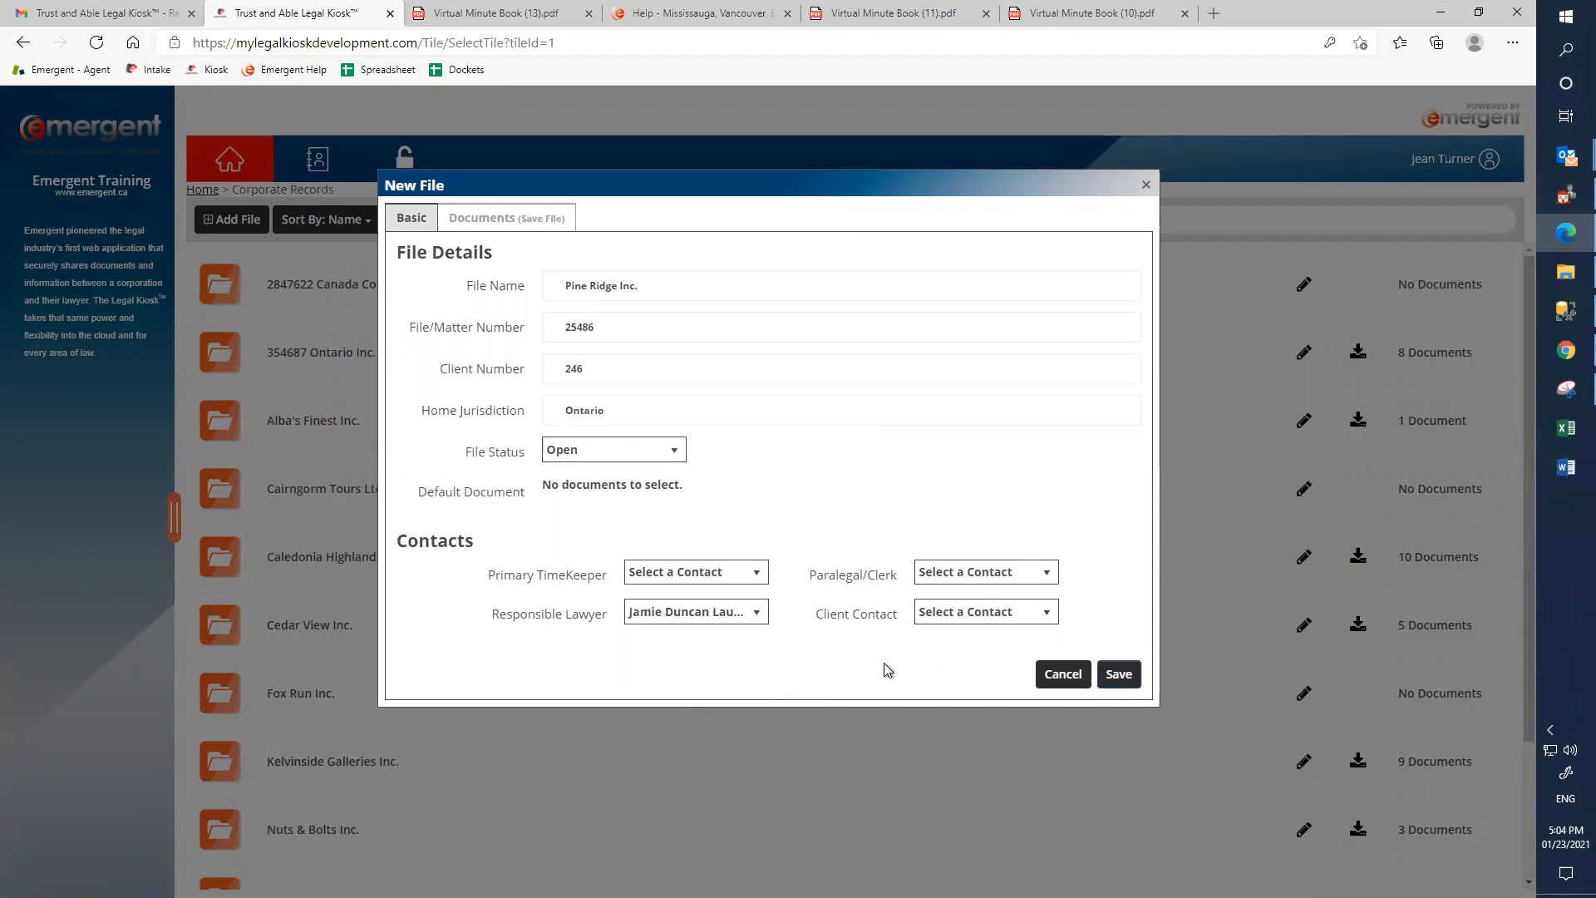
{"action": "left_click", "coordinate": [966, 574]}
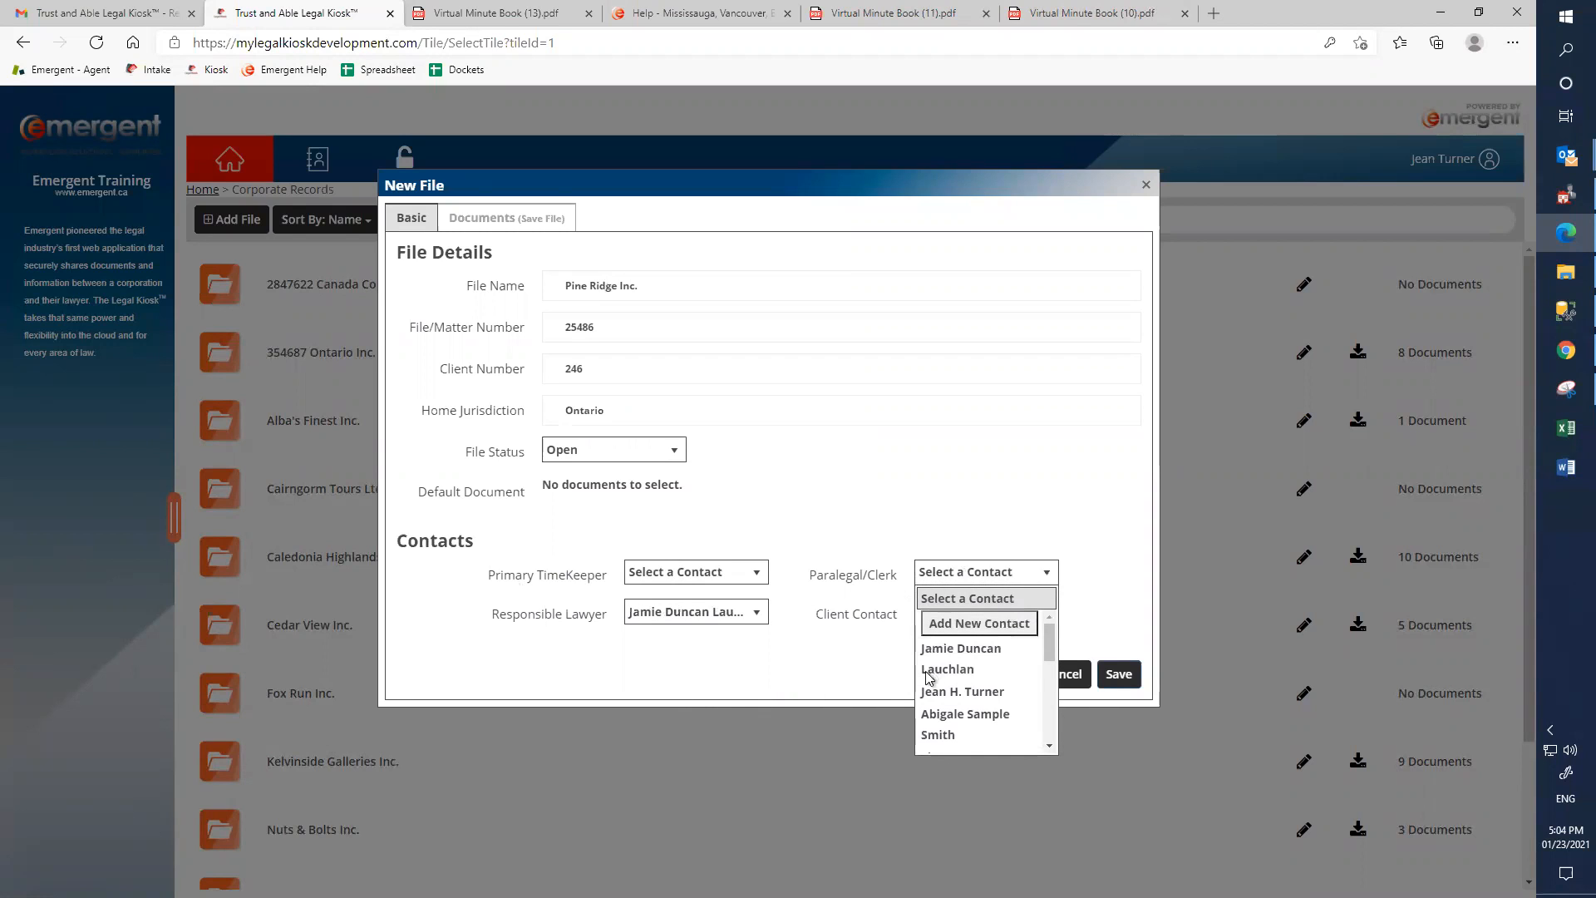
{"action": "left_click", "coordinate": [948, 692]}
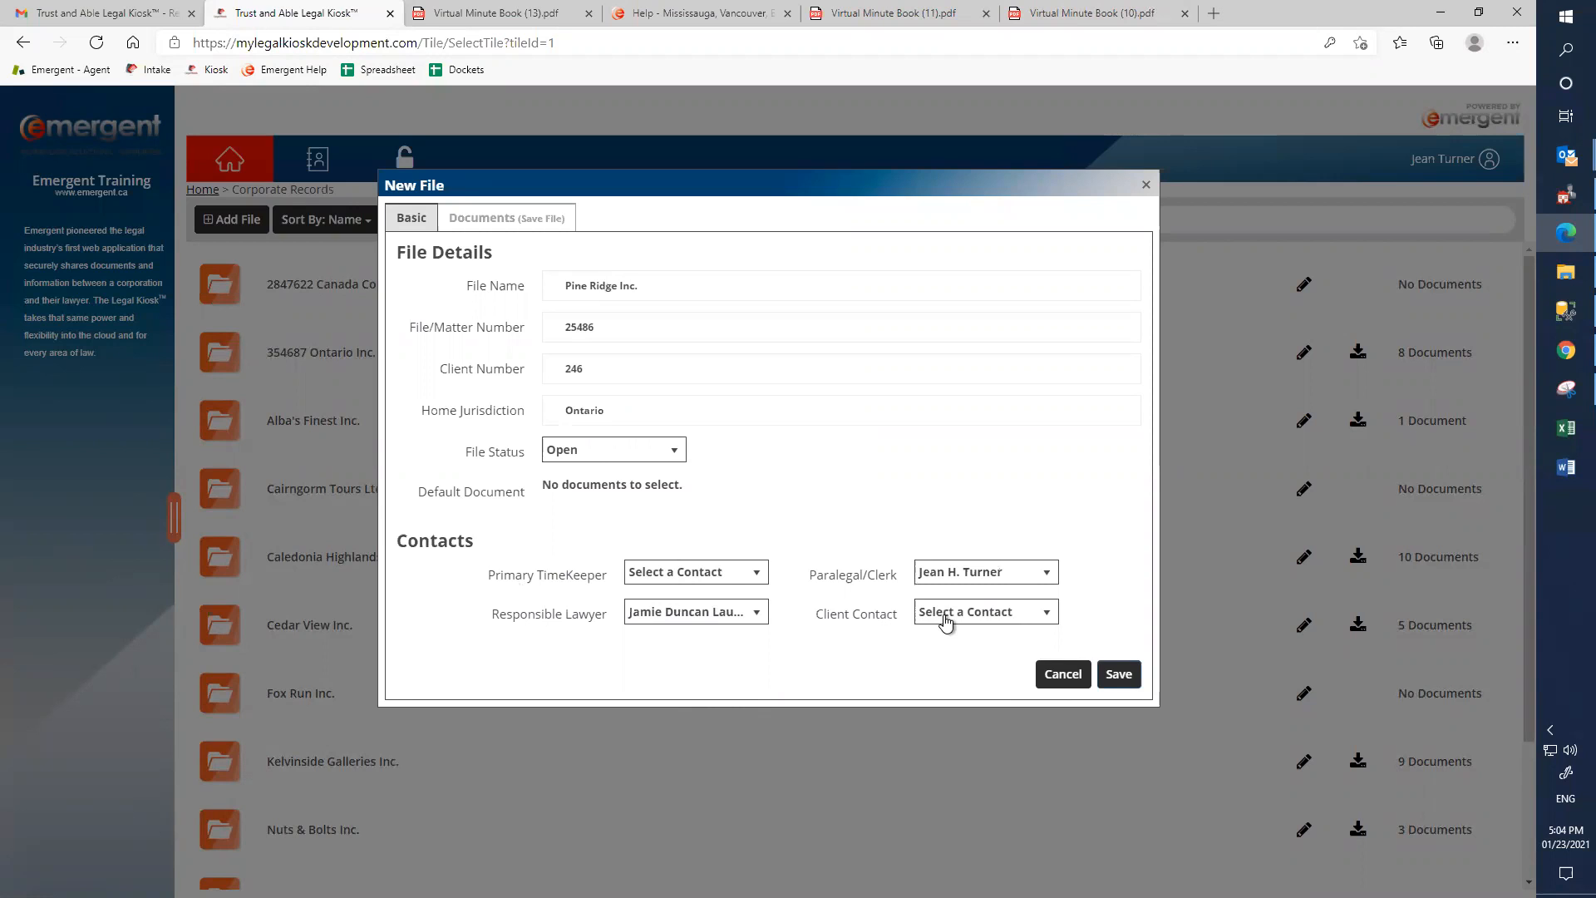
{"action": "left_click", "coordinate": [943, 620]}
{"action": "left_click", "coordinate": [937, 691]}
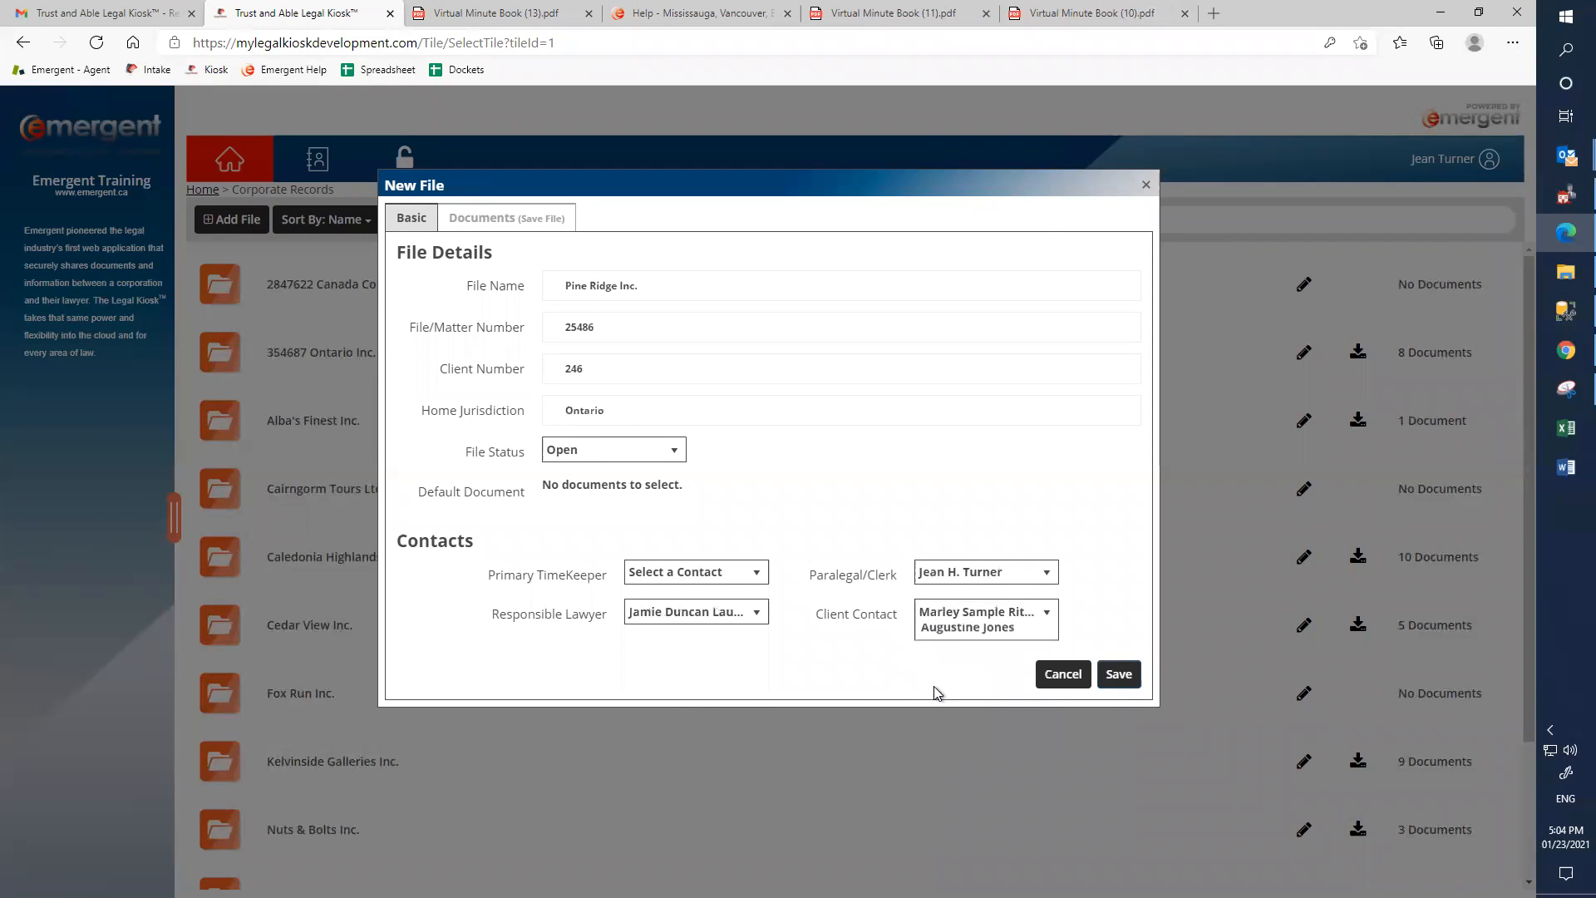
{"action": "left_click", "coordinate": [1119, 675]}
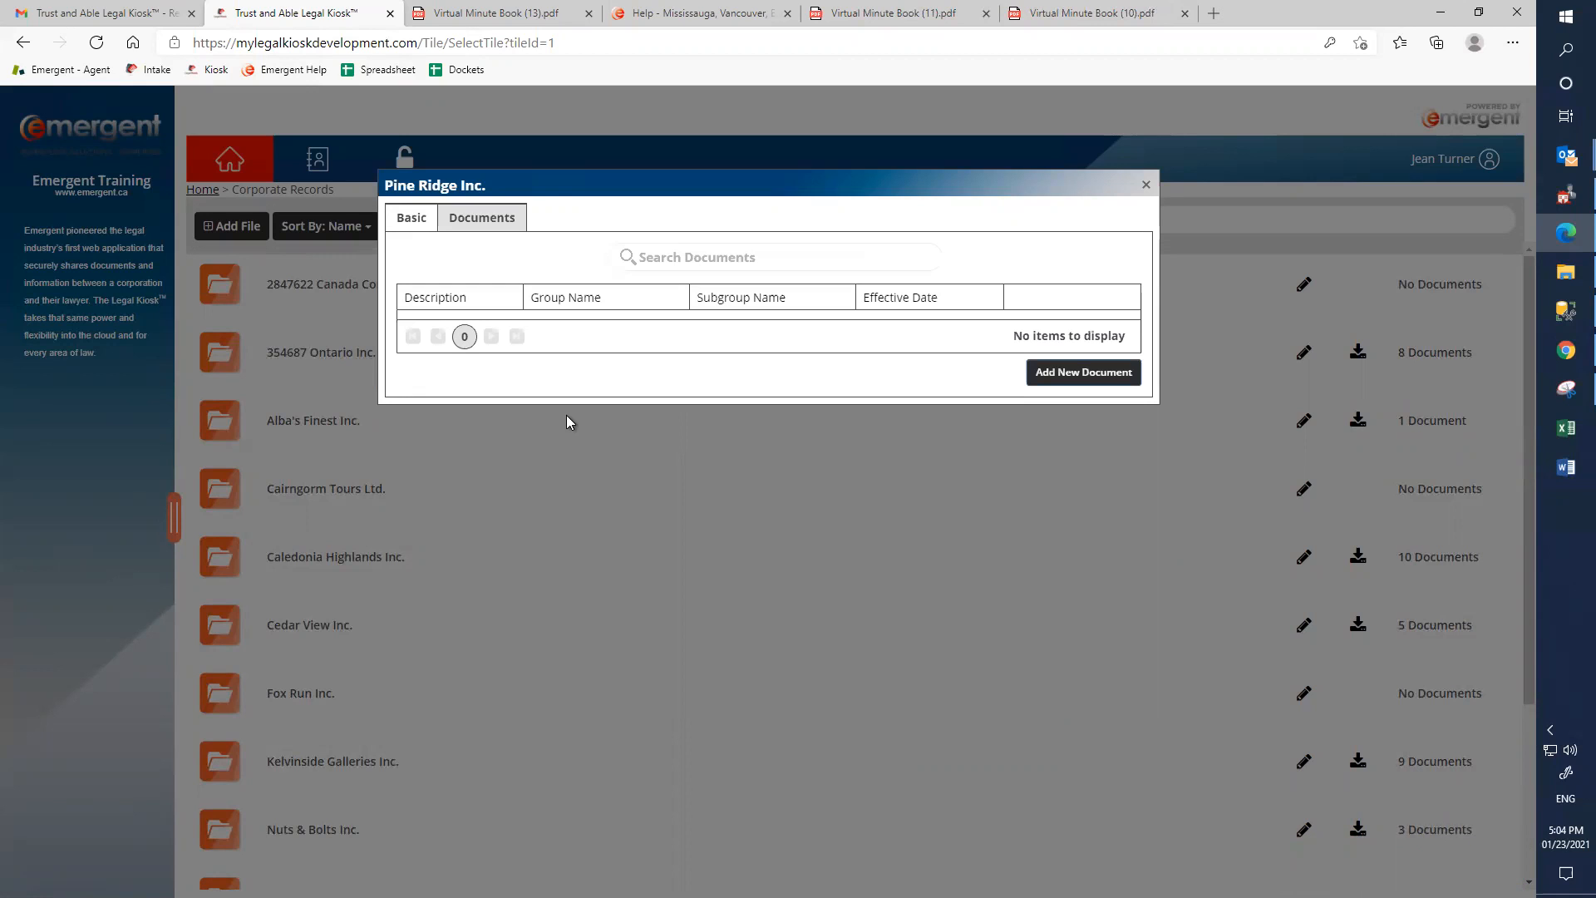
Add Corporation Information Sheet.pdf, Directors Register.pdf and ReportOfficersRegisterFull.pdf from the Caledonia folder as new documents for Pine Ridge Inc.
{"action": "left_click", "coordinate": [1059, 371]}
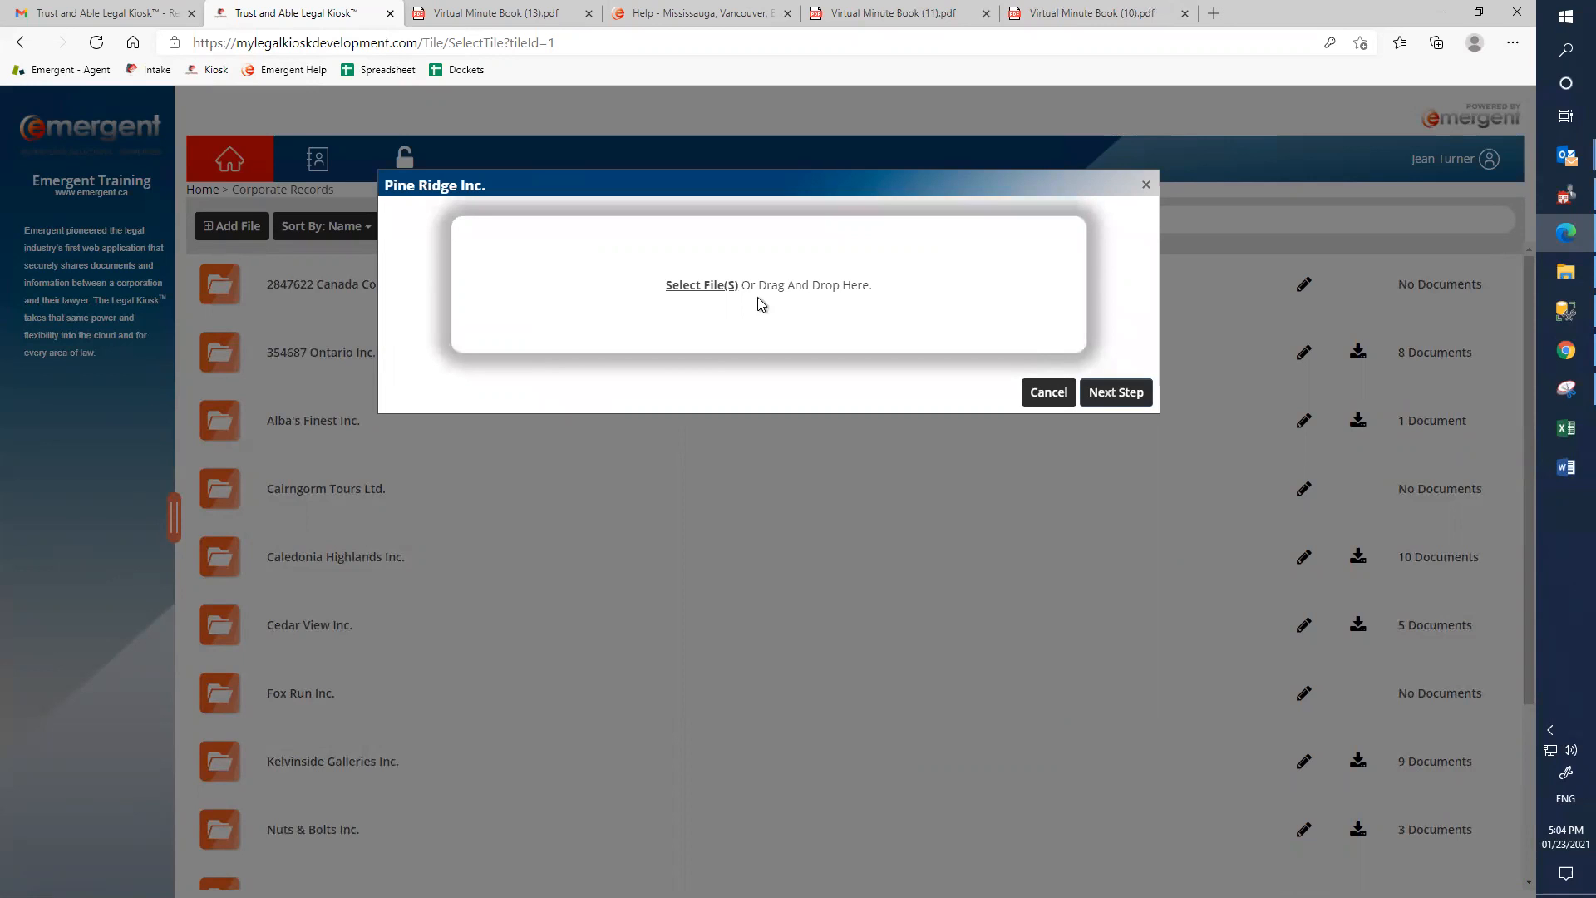
{"action": "left_click", "coordinate": [711, 285]}
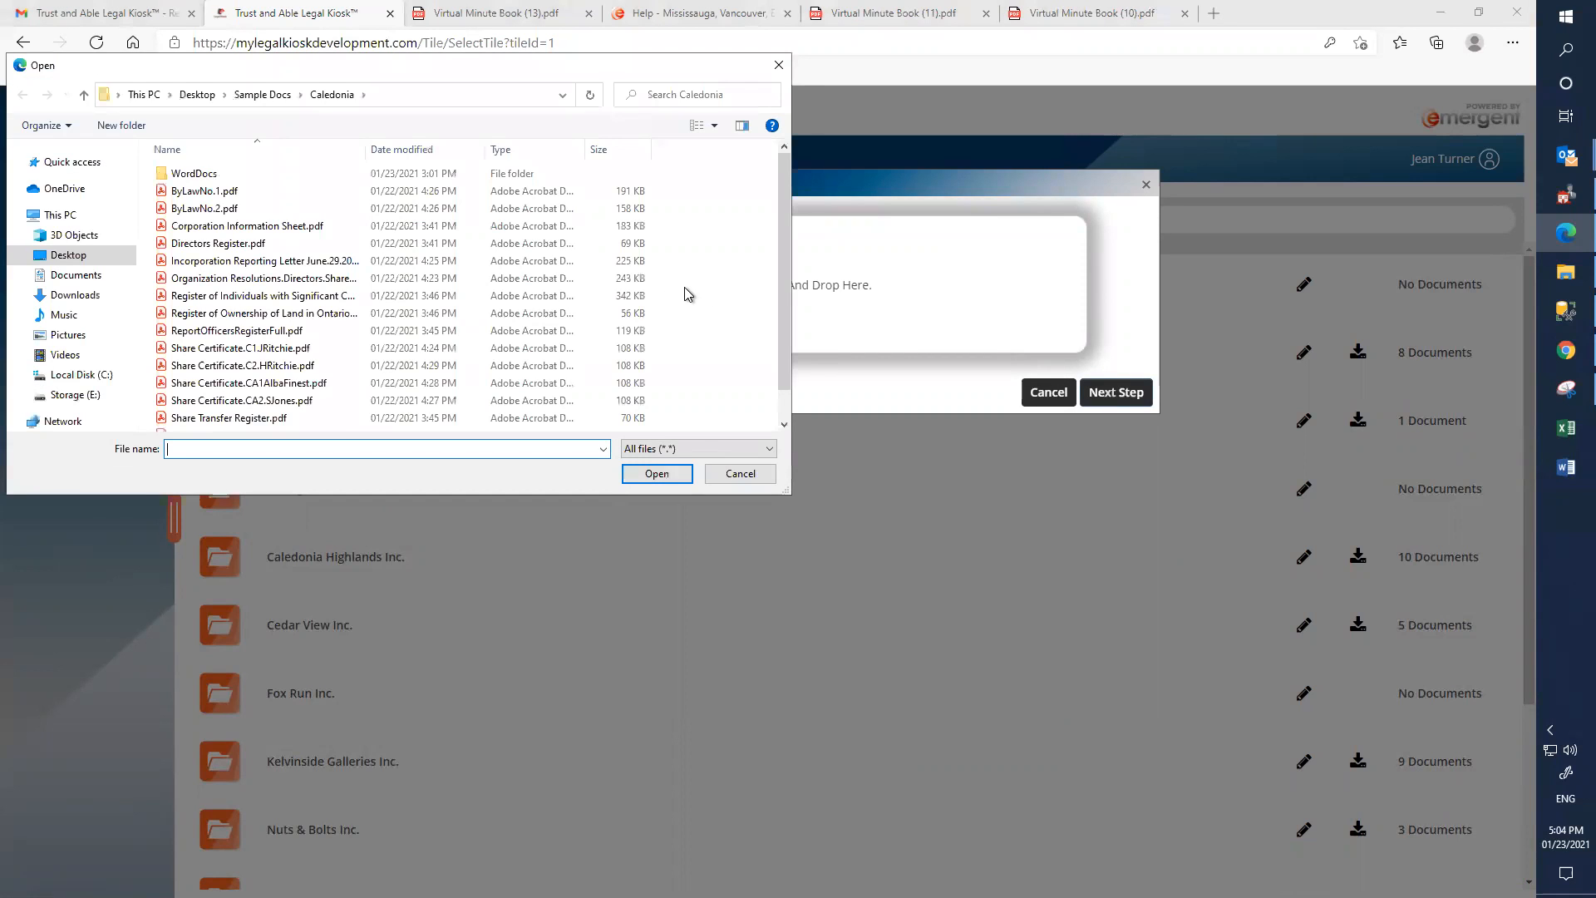
{"action": "left_click", "coordinate": [219, 229]}
{"action": "left_click", "coordinate": [219, 244], "text": "ctrl"}
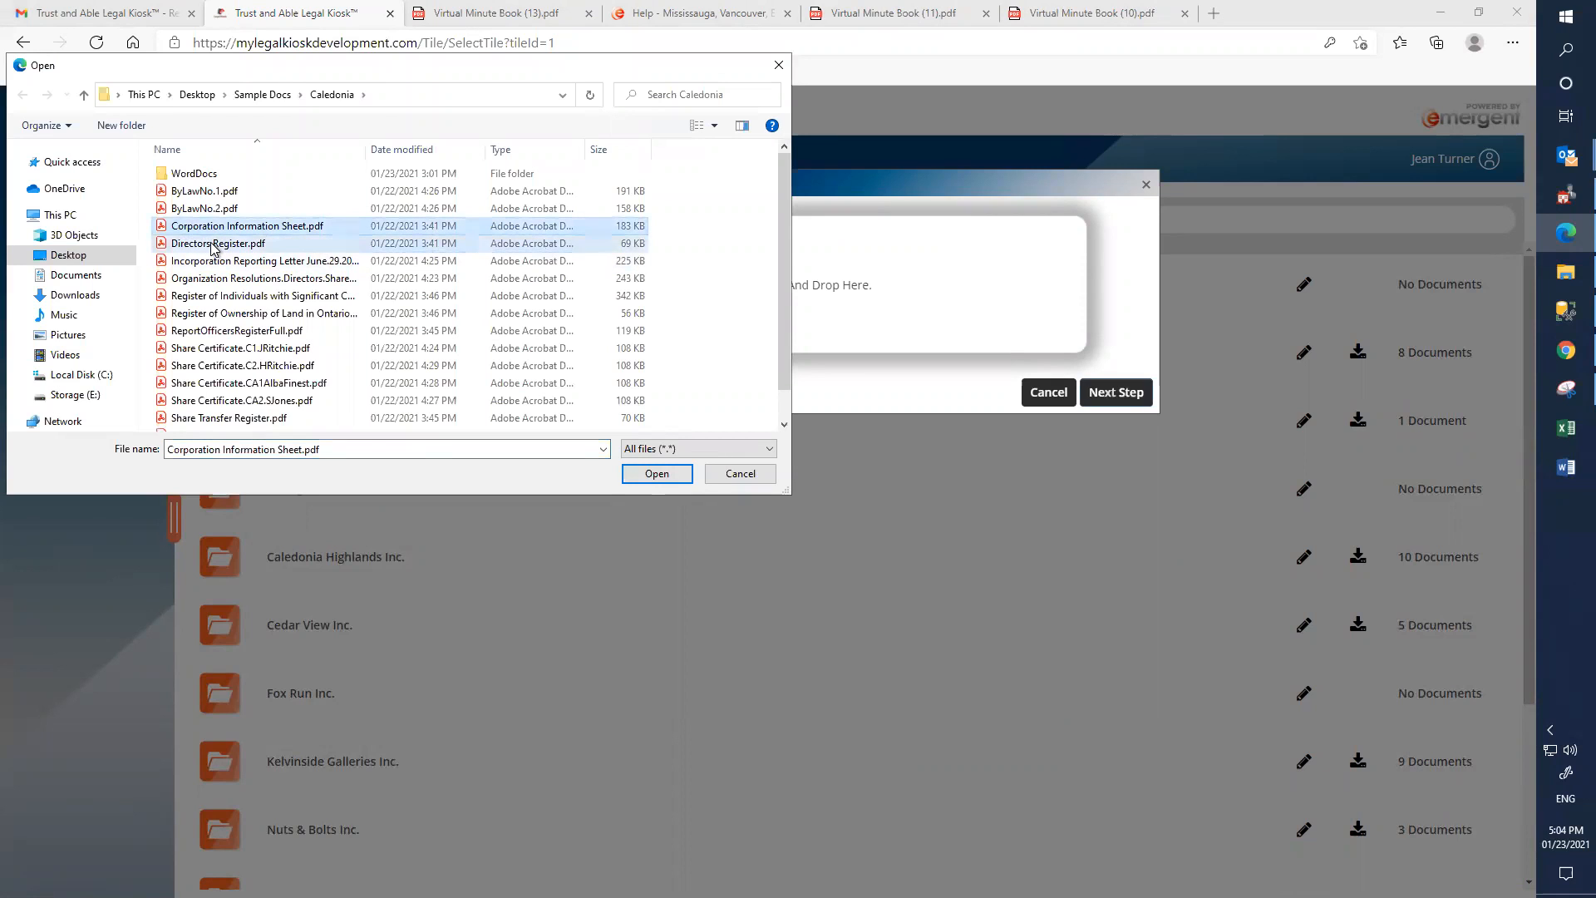
{"action": "left_click", "coordinate": [210, 331], "text": "ctrl"}
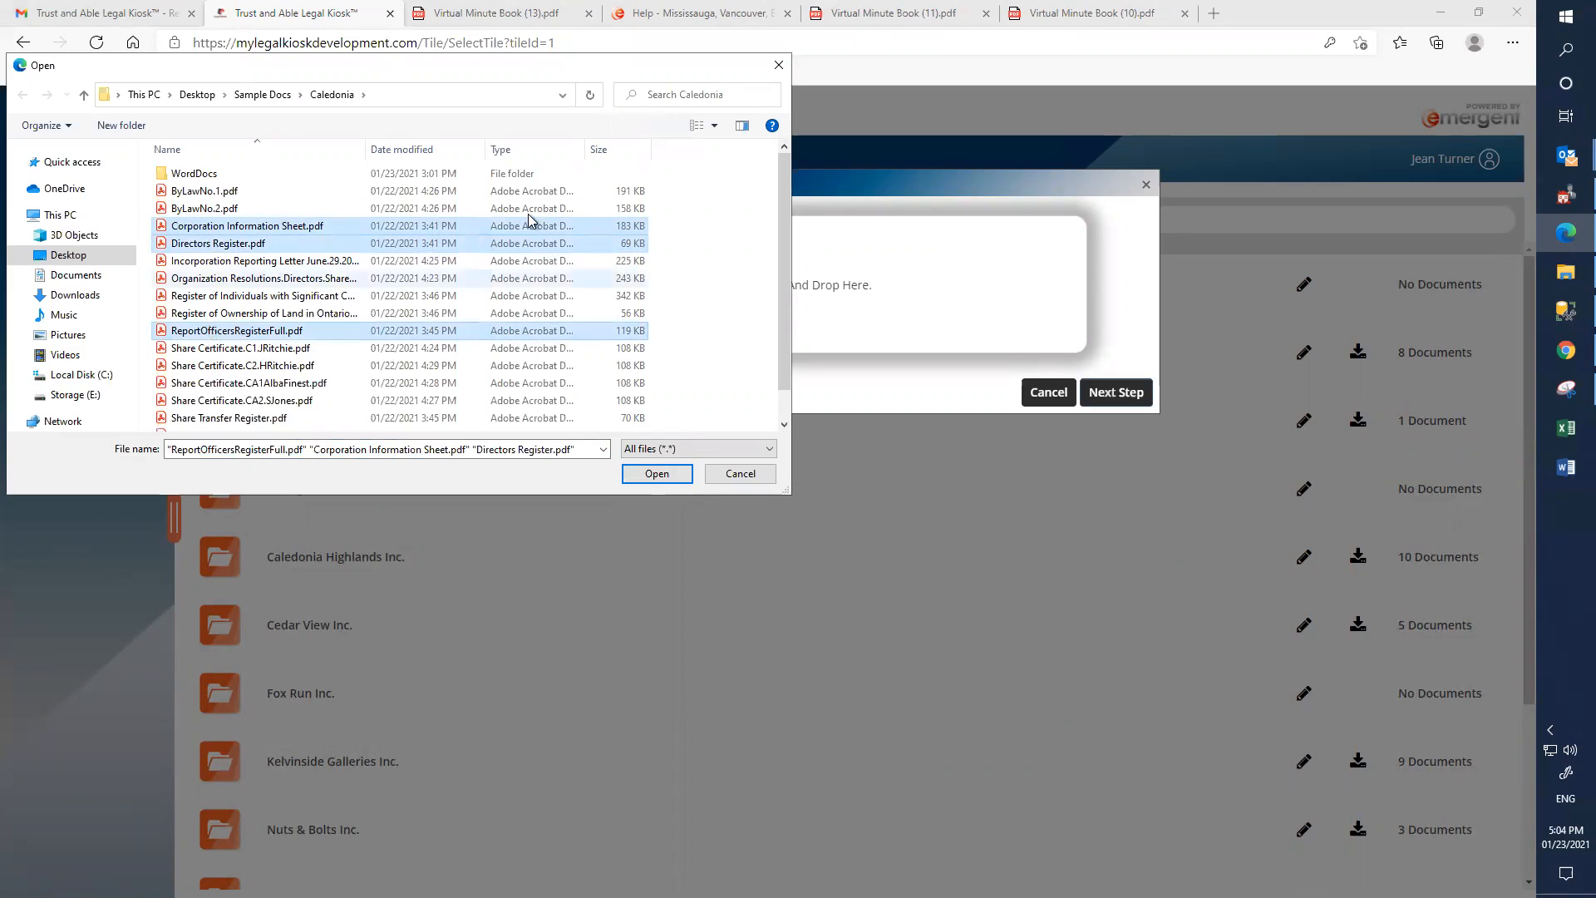
{"action": "left_click_drag", "start_coordinate": [479, 240], "coordinate": [870, 301]}
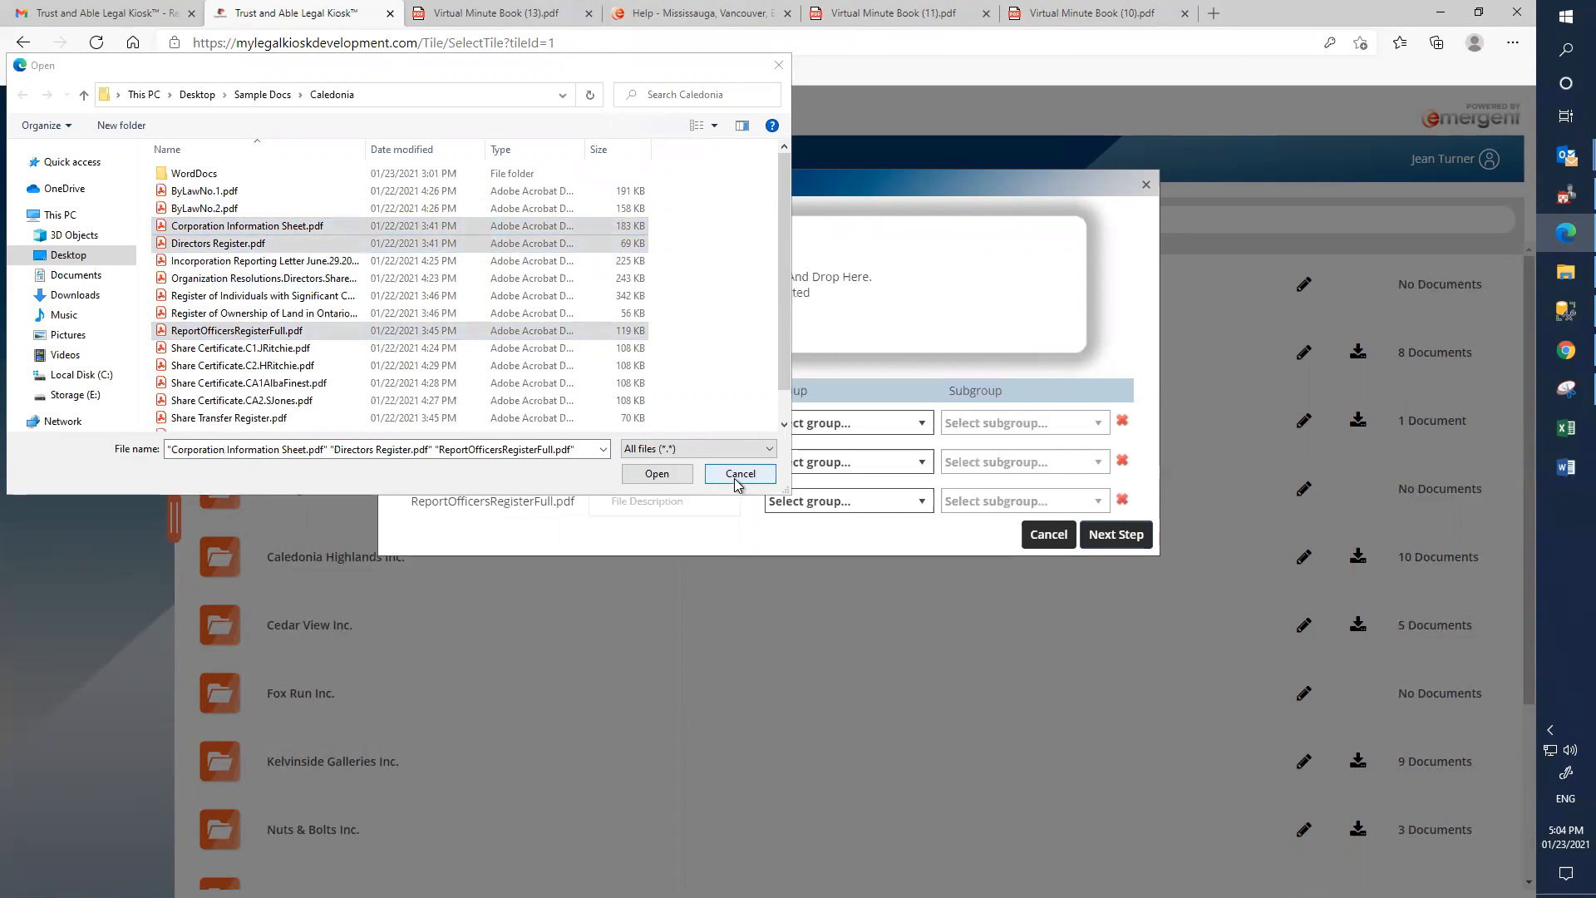
{"action": "left_click", "coordinate": [739, 481]}
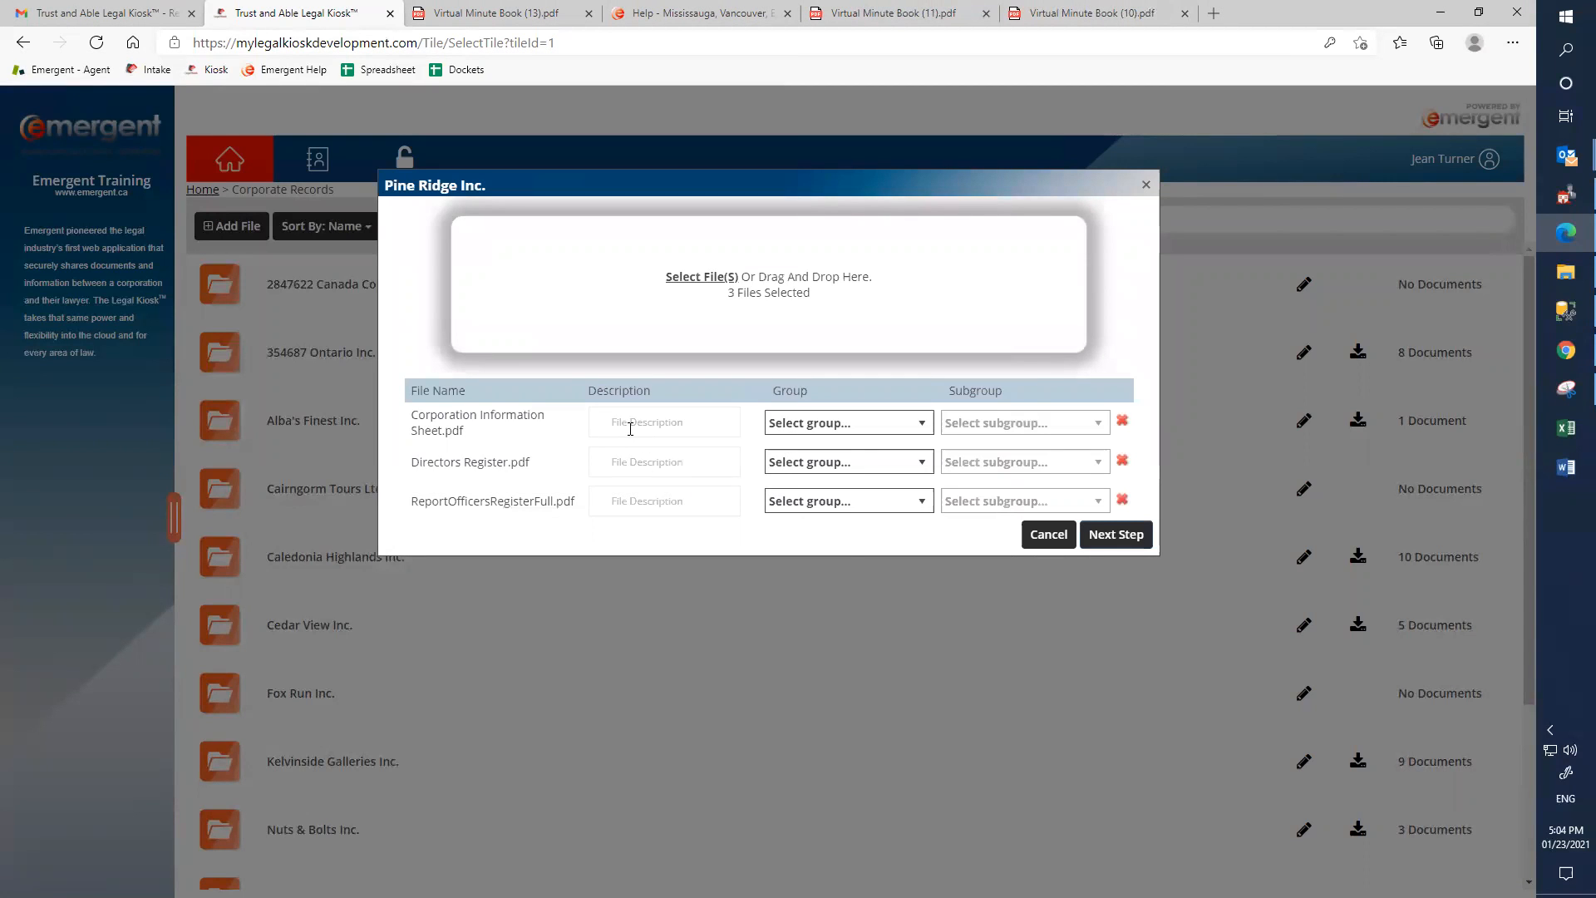
Describe Corporation Information Sheet.pdf as Corporate Information Sheet, with both group and subgroup set to Corporate Summary.
{"action": "left_click", "coordinate": [630, 424]}
{"action": "type", "text": "Corp"}
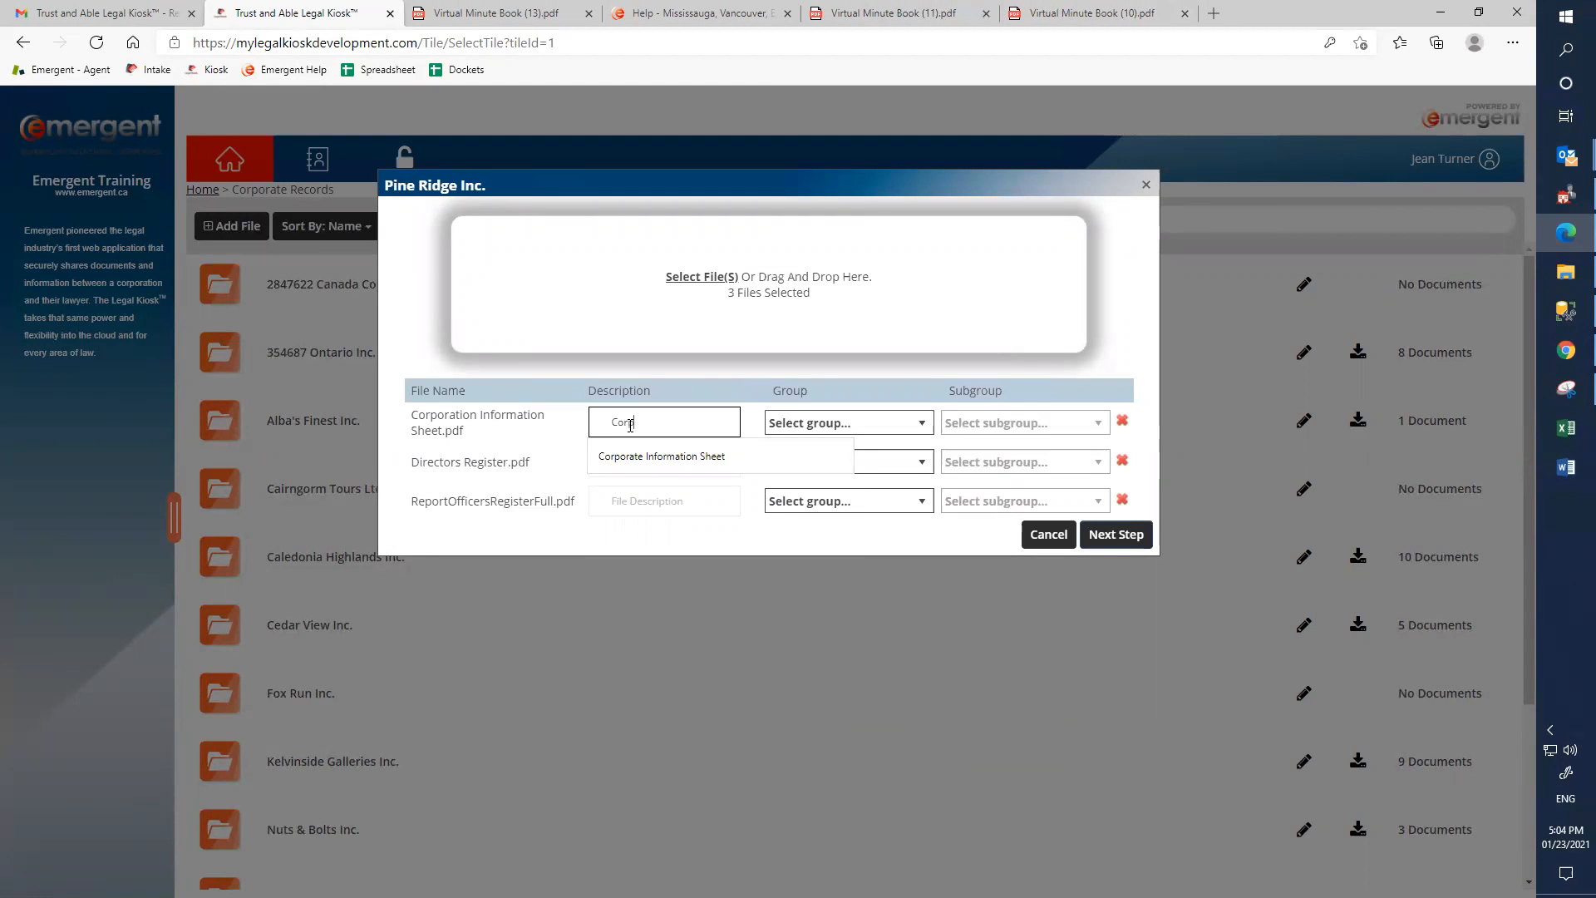
{"action": "type", "text": "orate Information Sheet"}
{"action": "key", "text": "Tab"}
{"action": "key", "text": "c"}
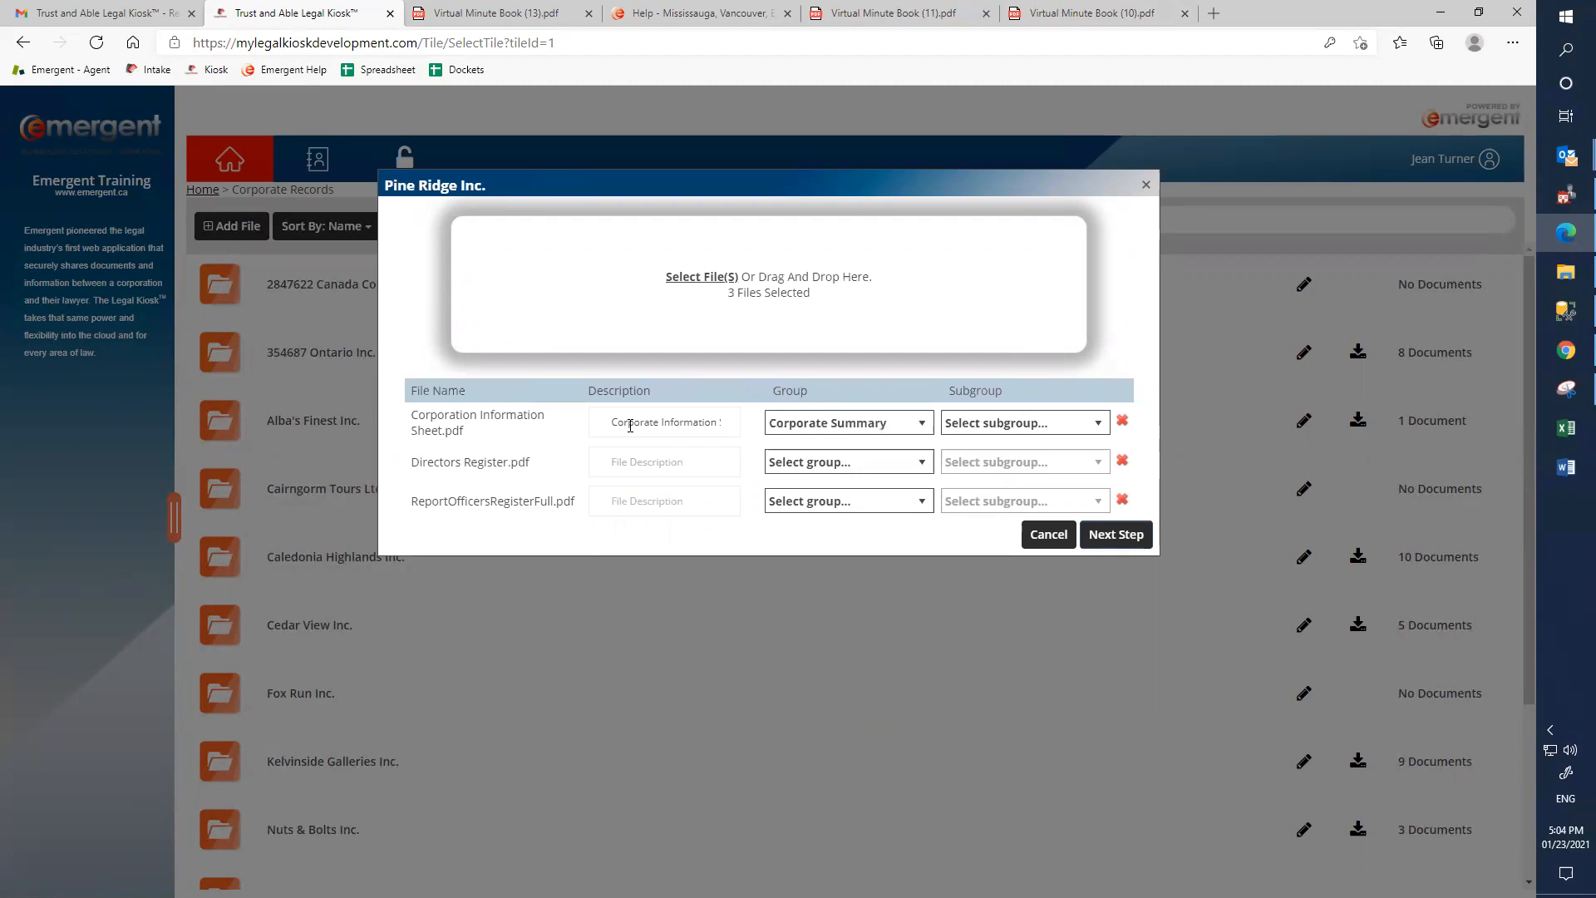
{"action": "left_click", "coordinate": [956, 424]}
{"action": "left_click", "coordinate": [963, 473]}
Describe Directors Register.pdf as Directors Register and file it under group Ledgers & Registers, subgroup Directors' Register.
{"action": "left_click", "coordinate": [674, 463]}
{"action": "type", "text": "Dire"}
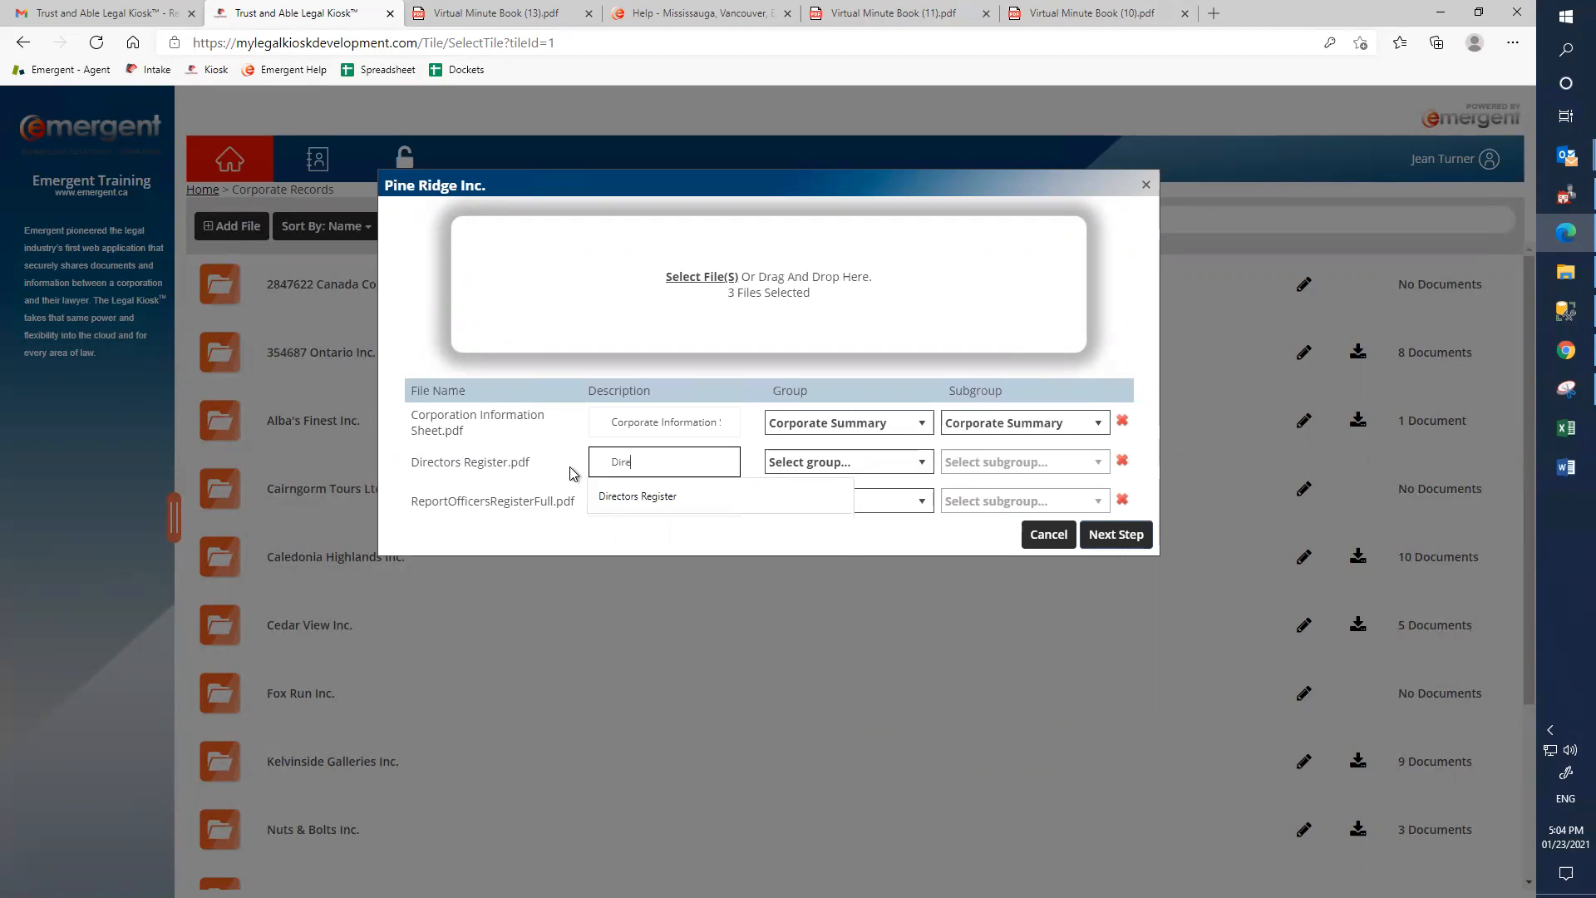
{"action": "type", "text": "ctors Register"}
{"action": "key", "text": "Tab"}
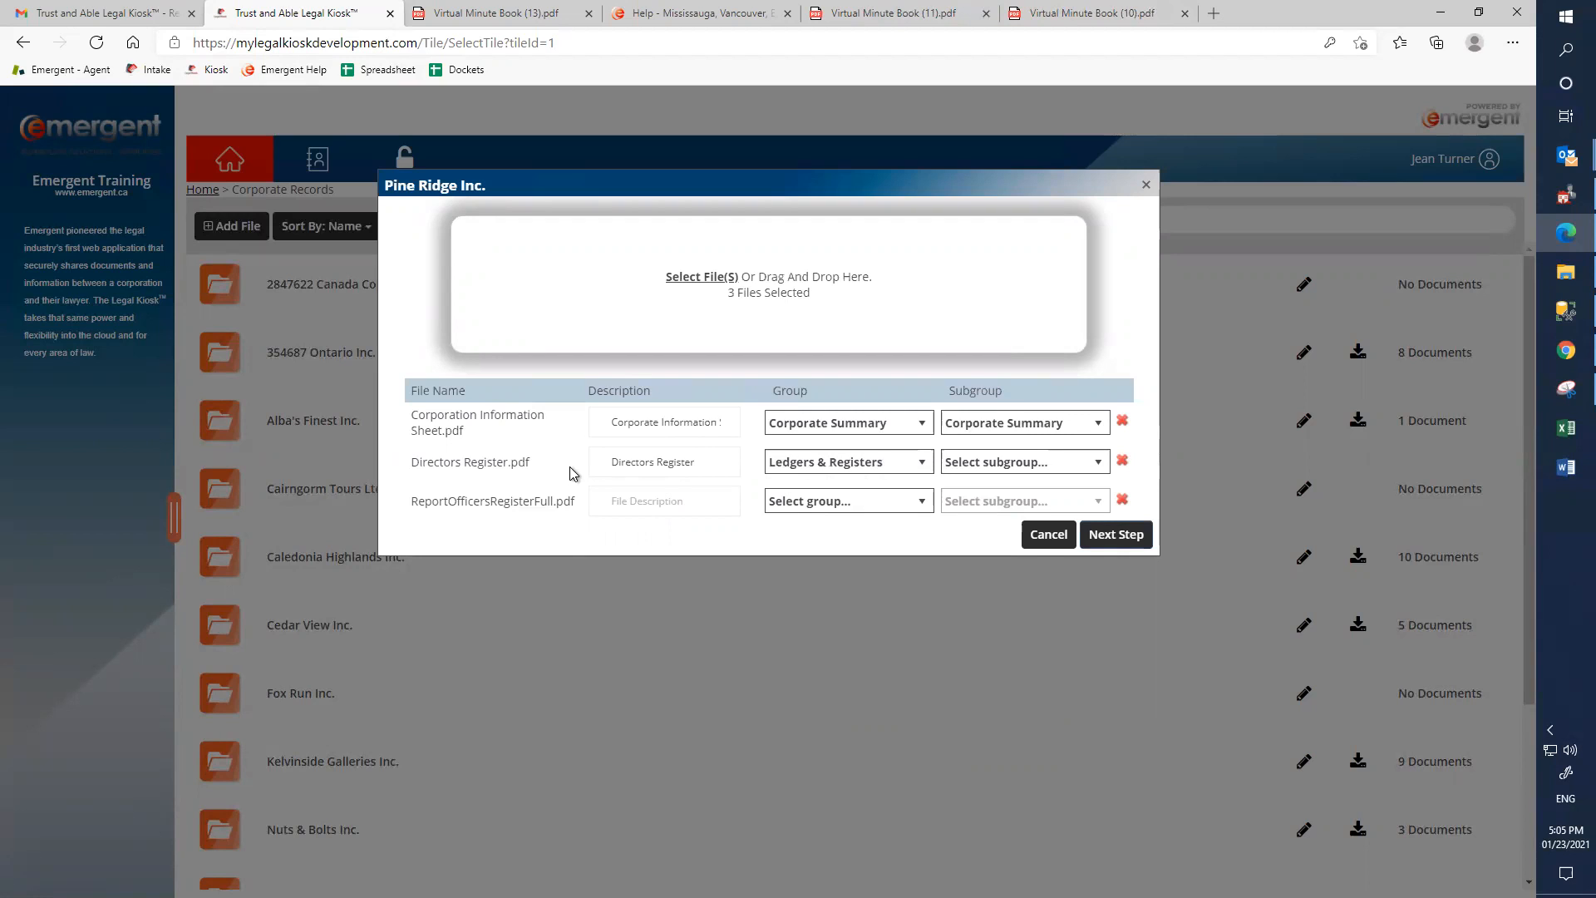
{"action": "left_click", "coordinate": [922, 464]}
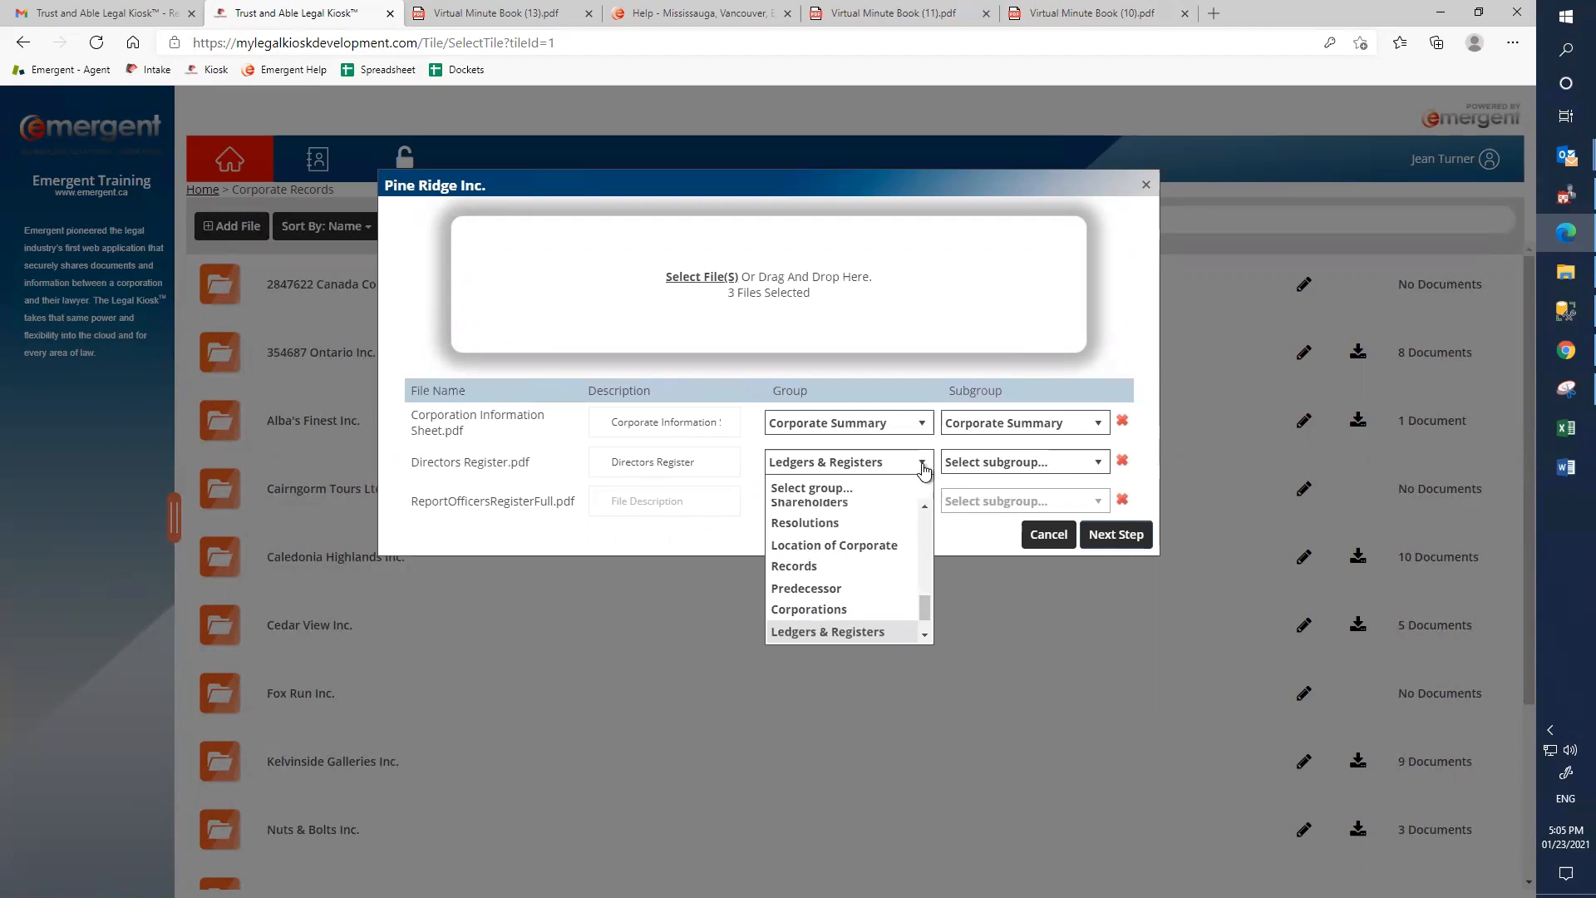
{"action": "left_click", "coordinate": [923, 470]}
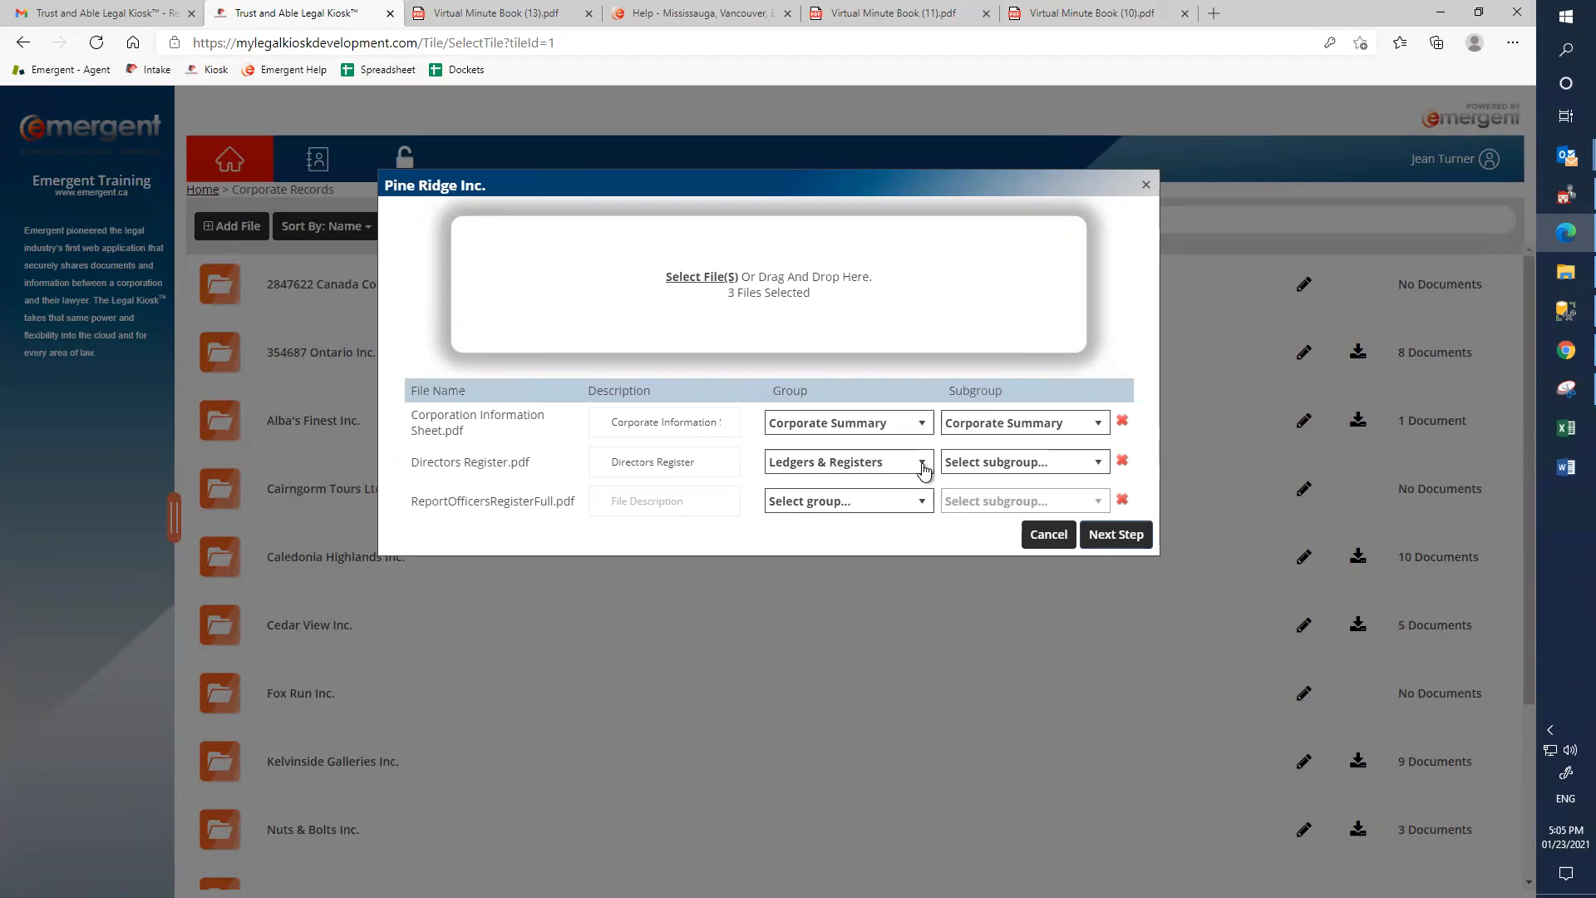
{"action": "left_click", "coordinate": [1000, 464]}
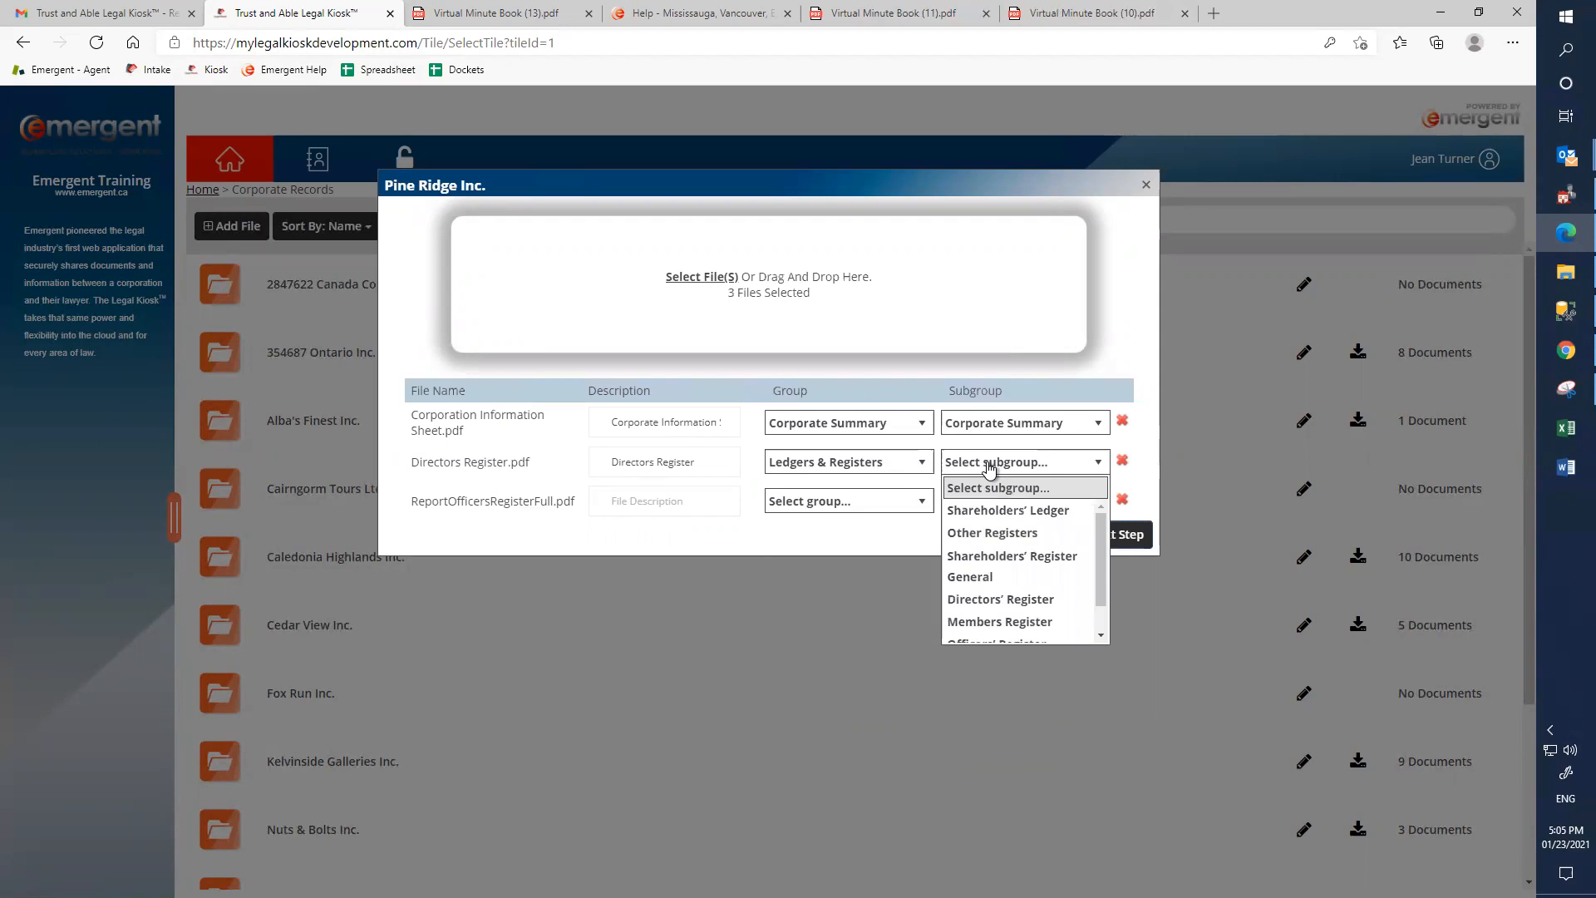
{"action": "left_click", "coordinate": [972, 600]}
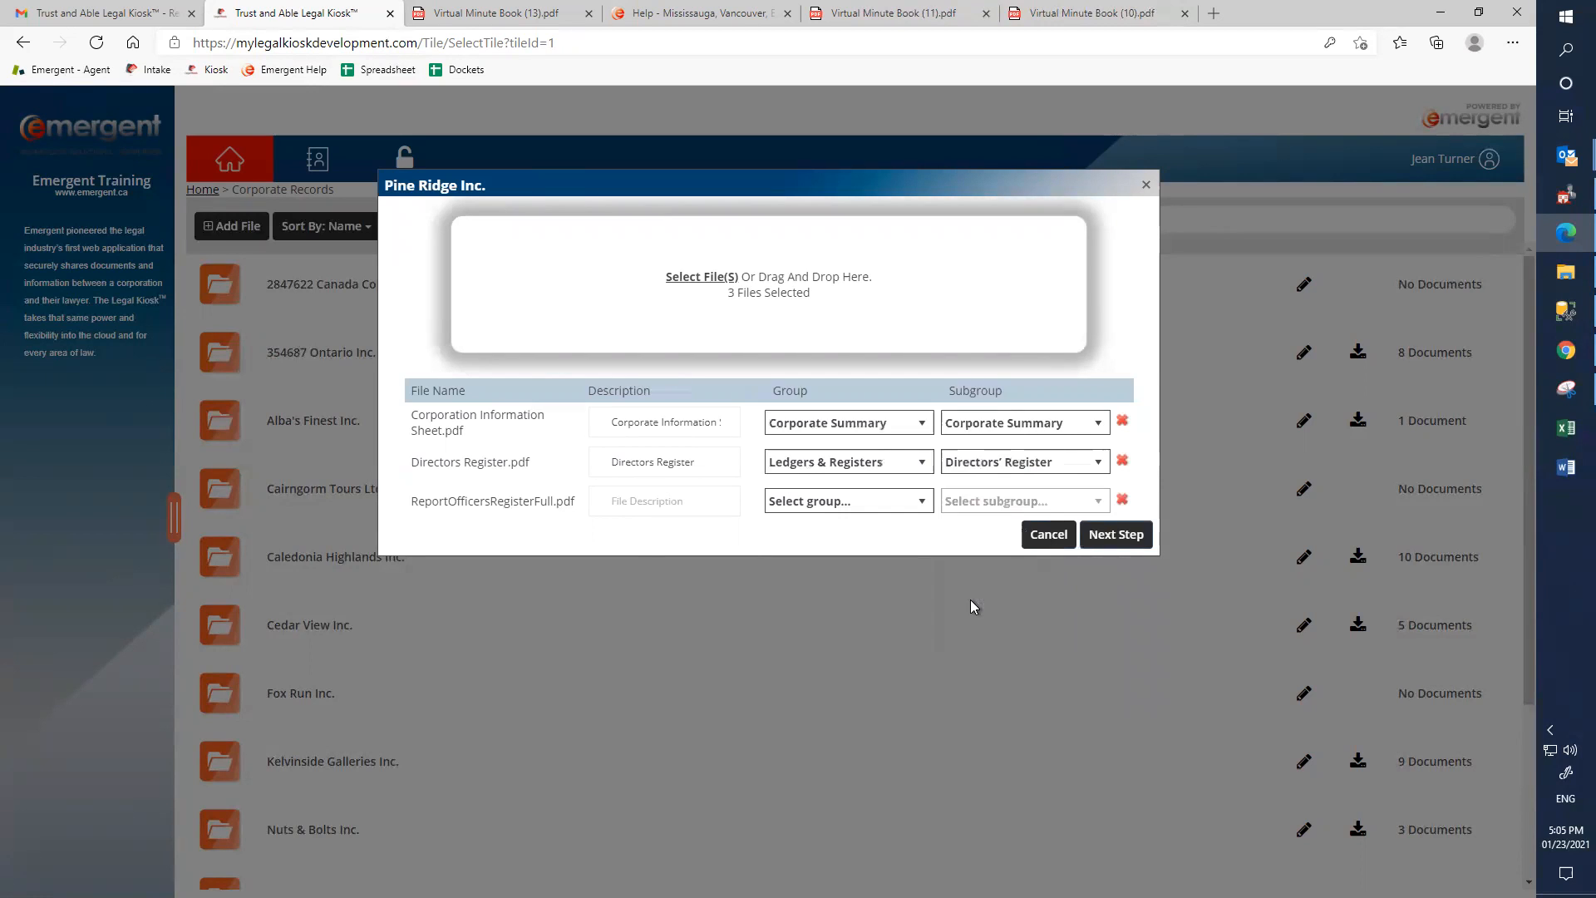
Describe ReportOfficersRegisterFull.pdf as Officers Register and file it under group Ledgers & Registers, subgroup Officers' Register.
{"action": "left_click", "coordinate": [632, 501]}
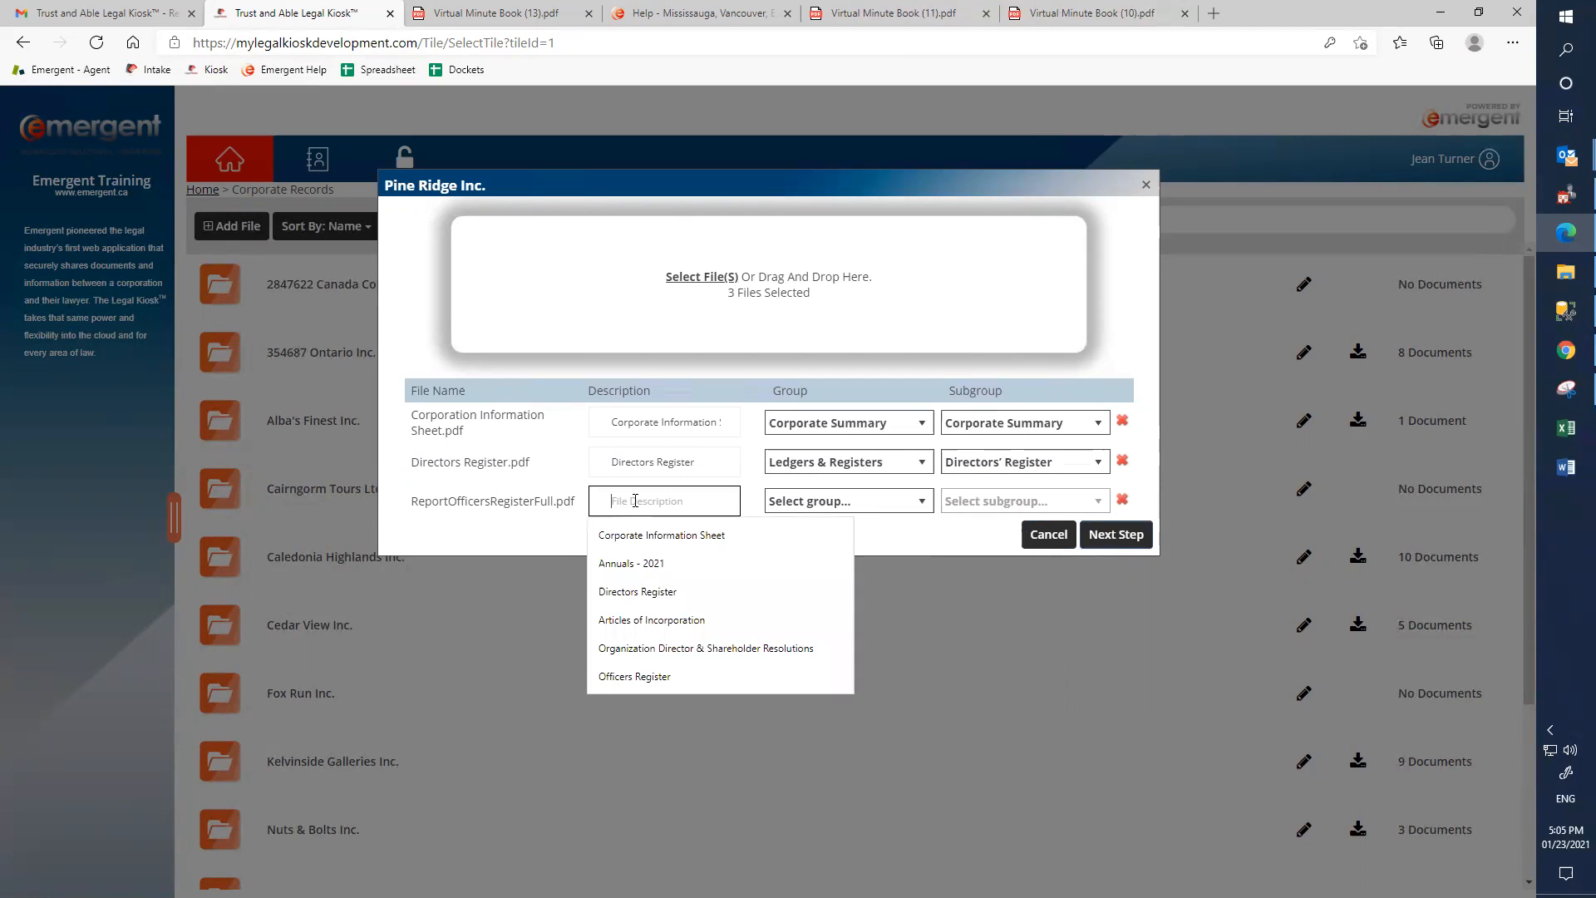
{"action": "type", "text": "Officers "}
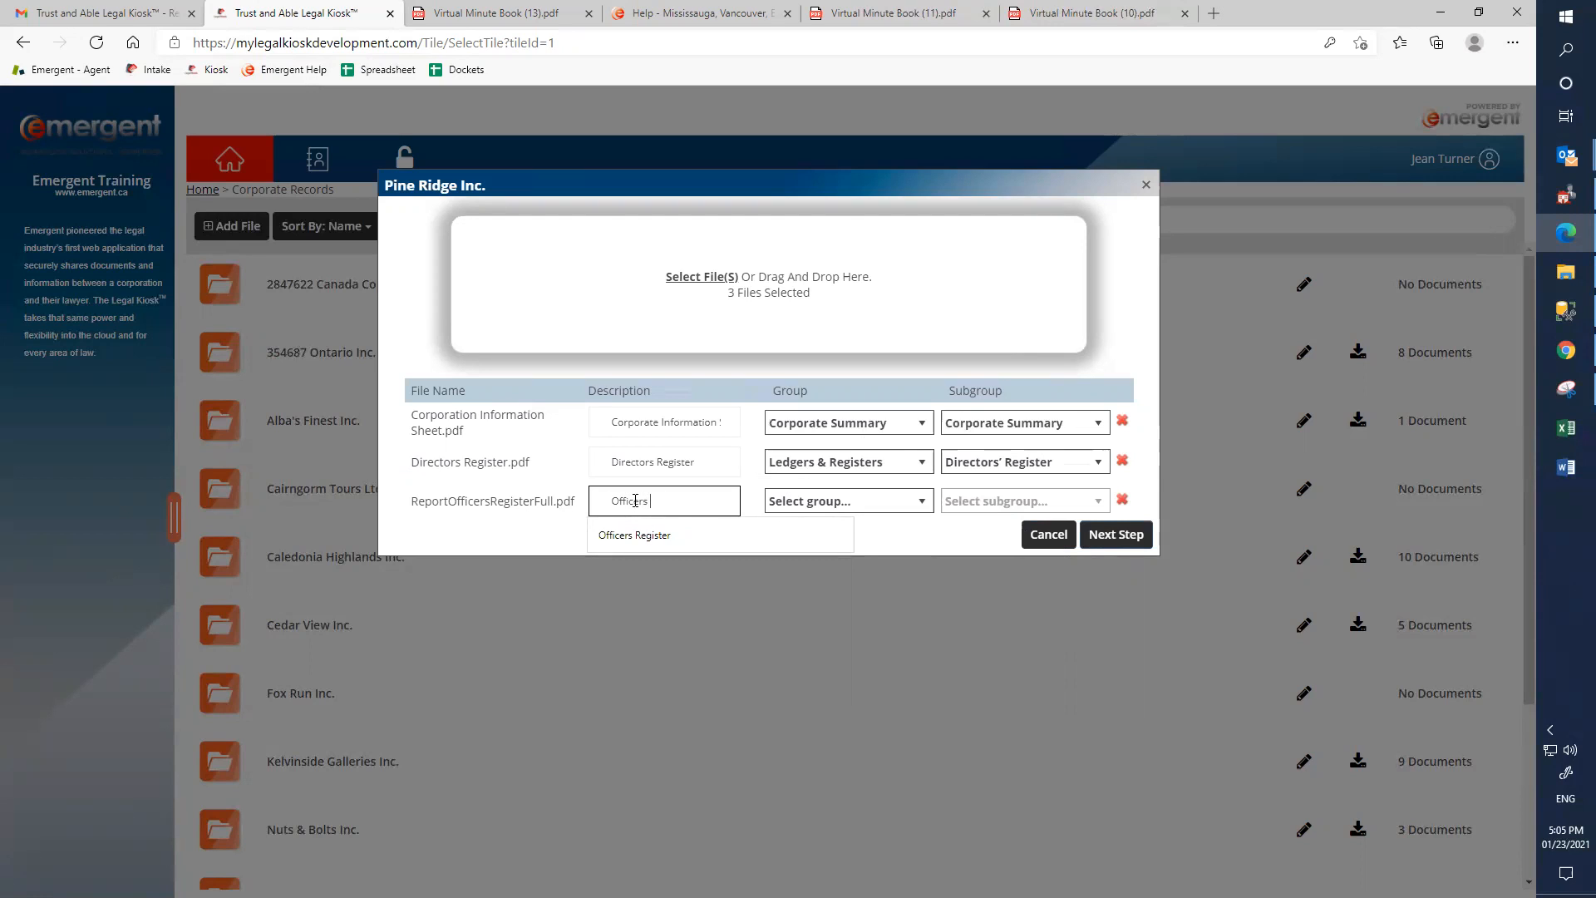
{"action": "type", "text": "Register"}
{"action": "key", "text": "Tab"}
{"action": "key", "text": "l"}
{"action": "key", "text": "l"}
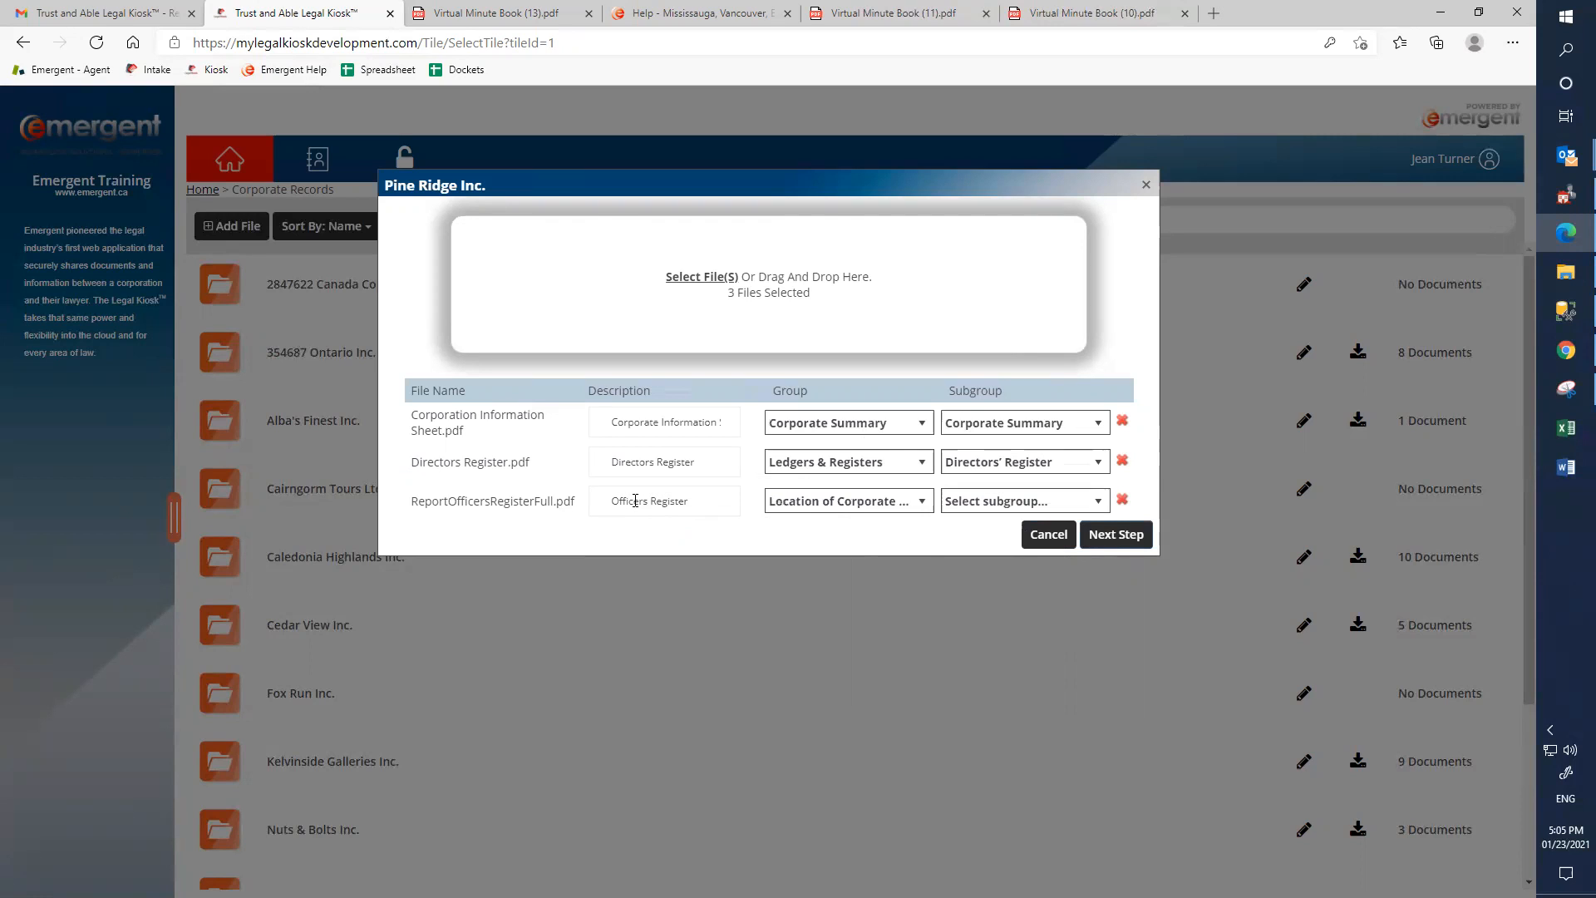
{"action": "key", "text": "Tab"}
{"action": "key", "text": "o"}
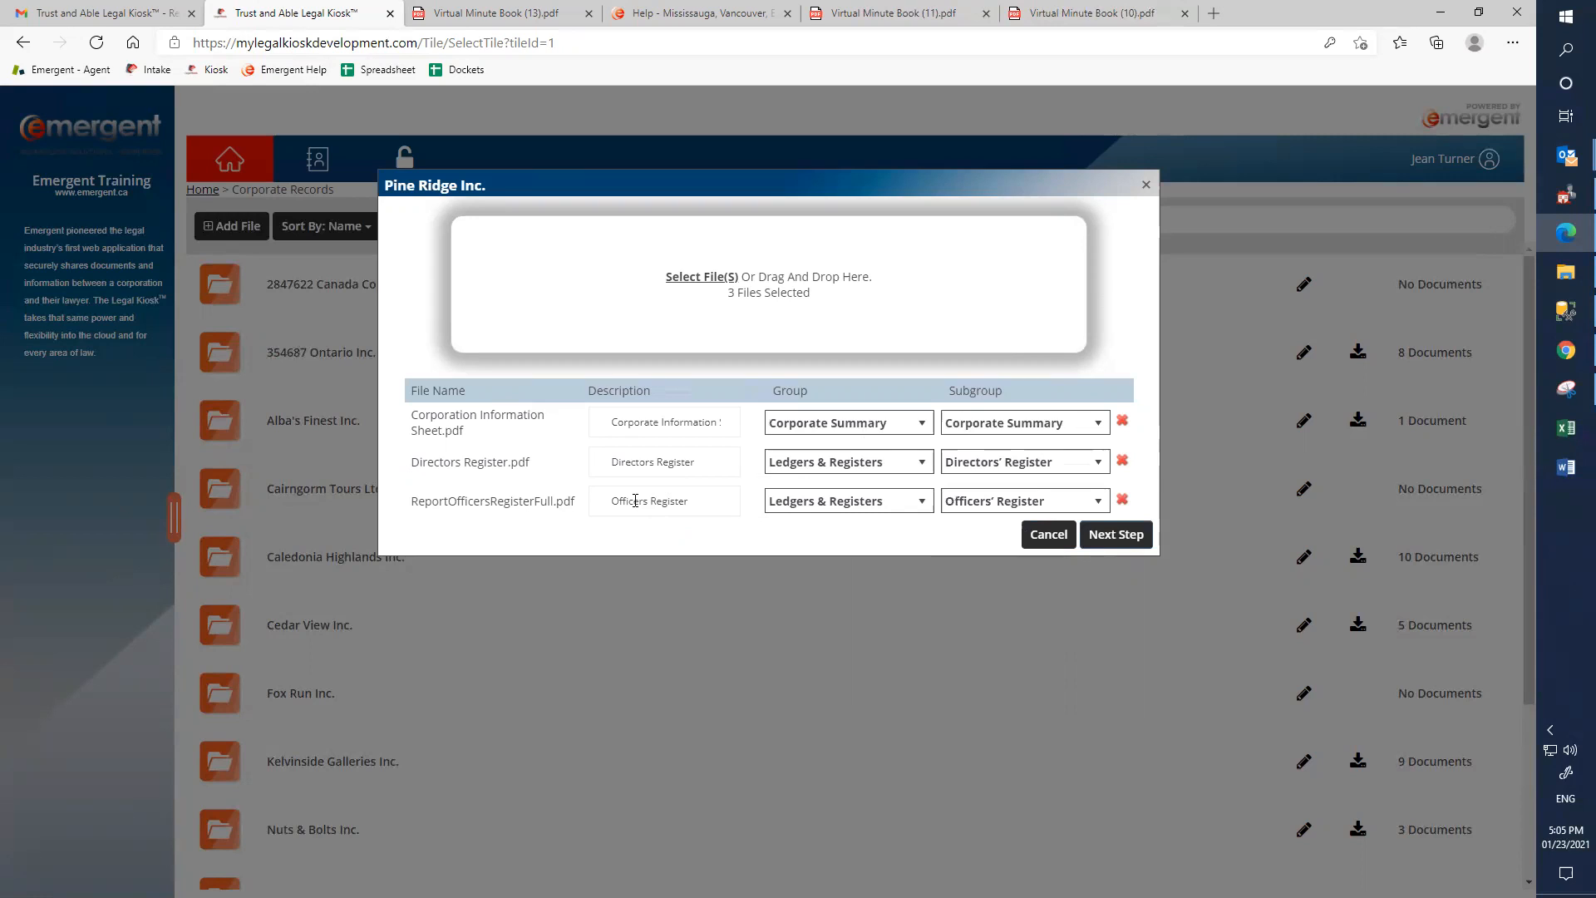
Proceed without sending the documents for e-signature, and set the Corporate Information Sheet's effective date to 6/1/2020.
{"action": "left_click", "coordinate": [1095, 538]}
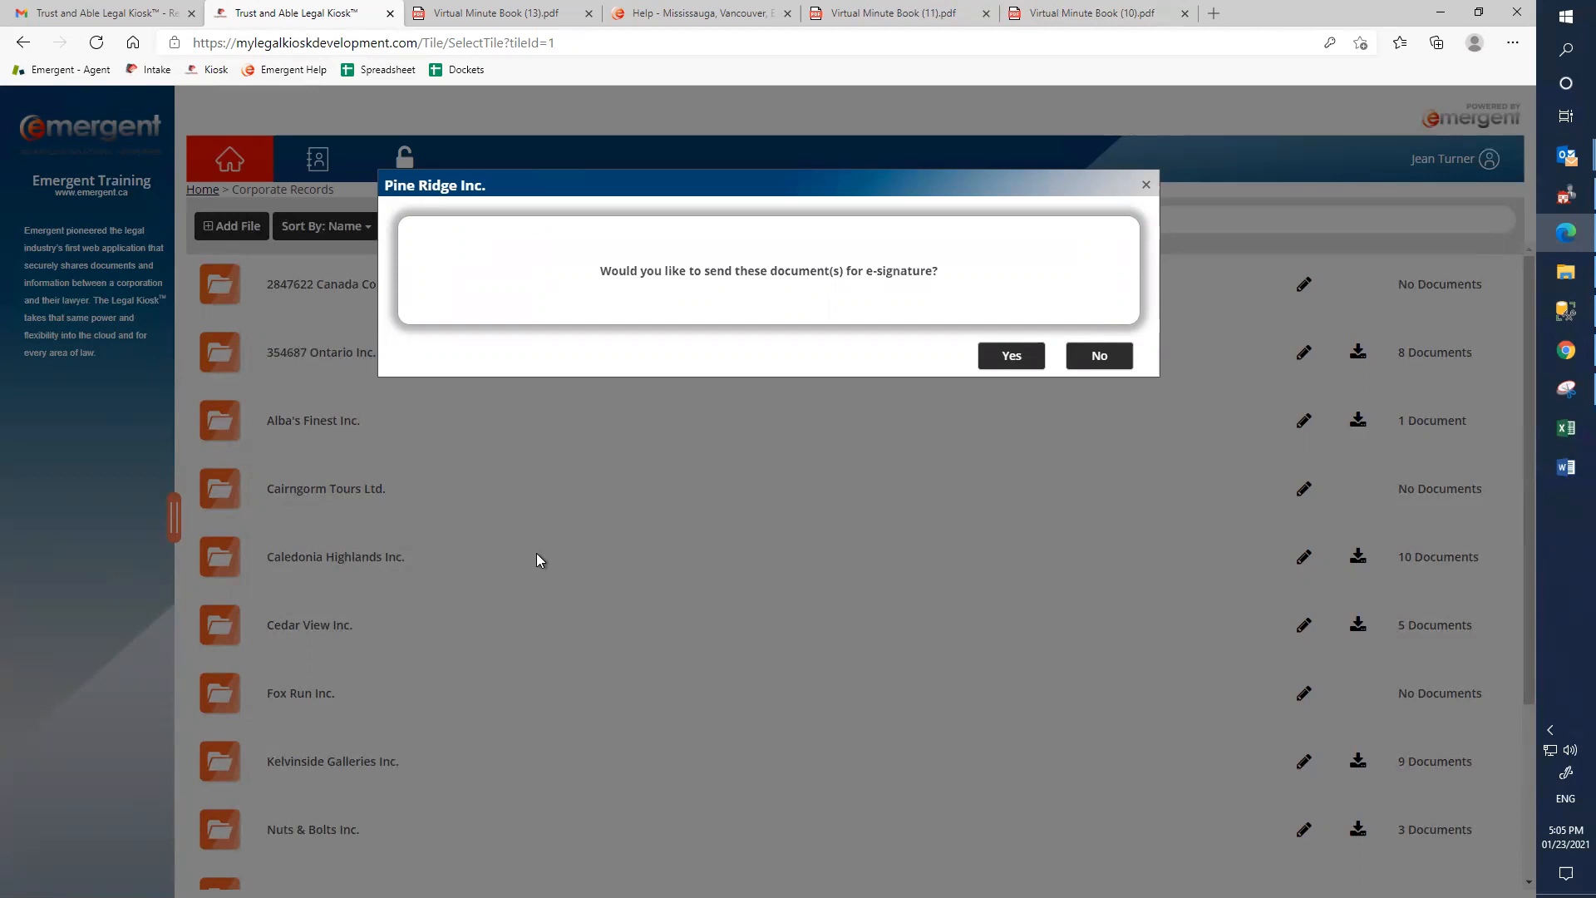
{"action": "left_click", "coordinate": [1100, 358]}
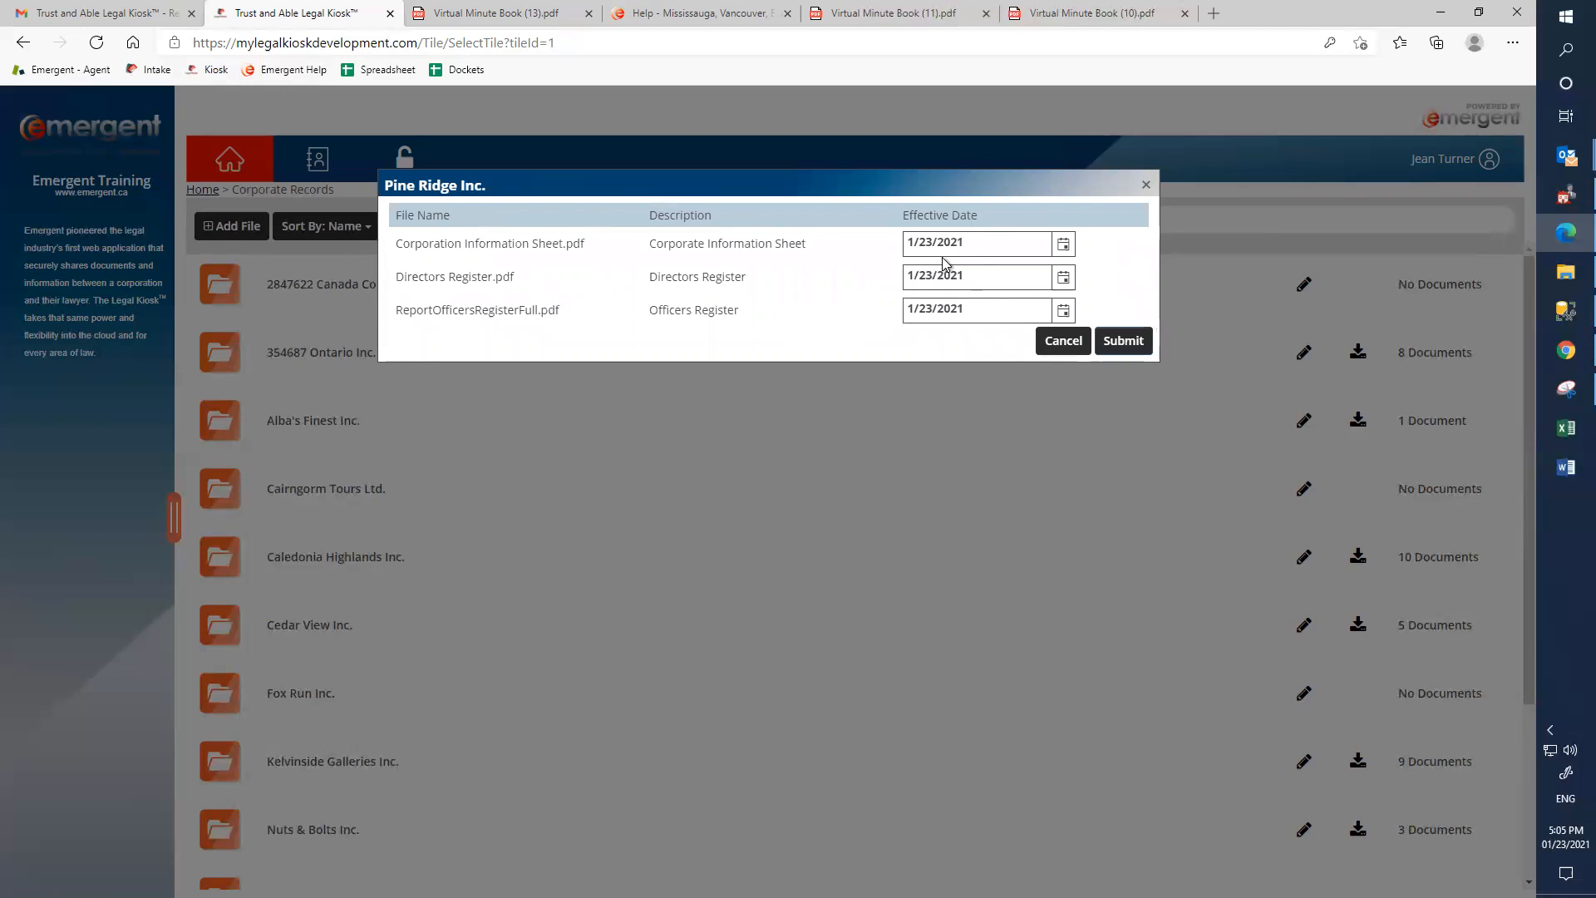
{"action": "double_click", "coordinate": [981, 244]}
{"action": "left_click", "coordinate": [1061, 244]}
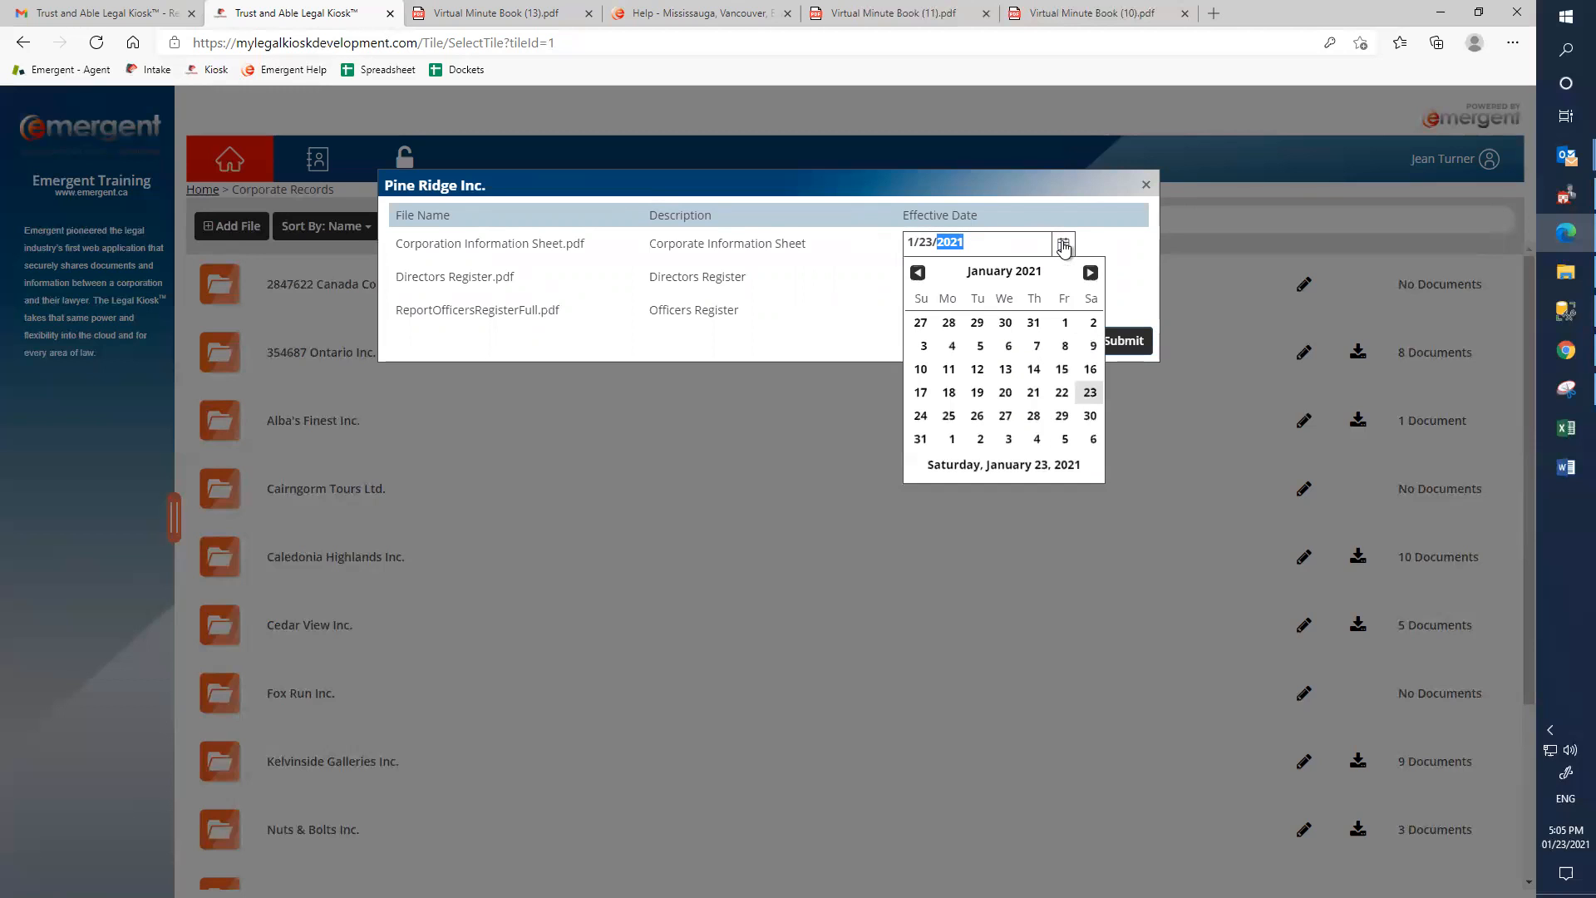
{"action": "left_click", "coordinate": [987, 275]}
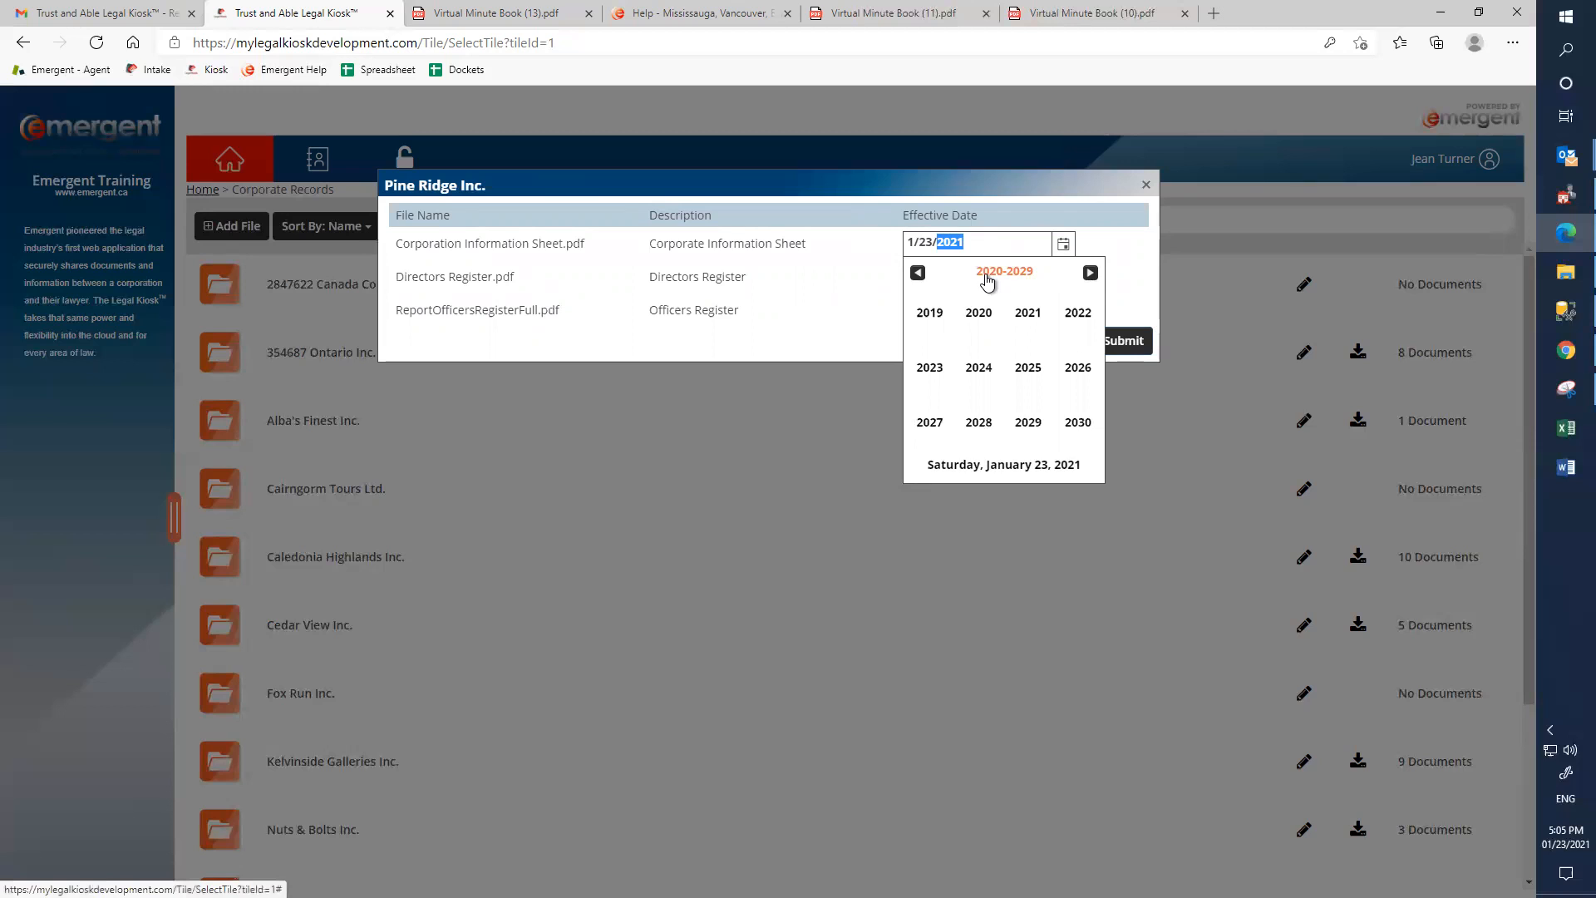
{"action": "left_click", "coordinate": [979, 314]}
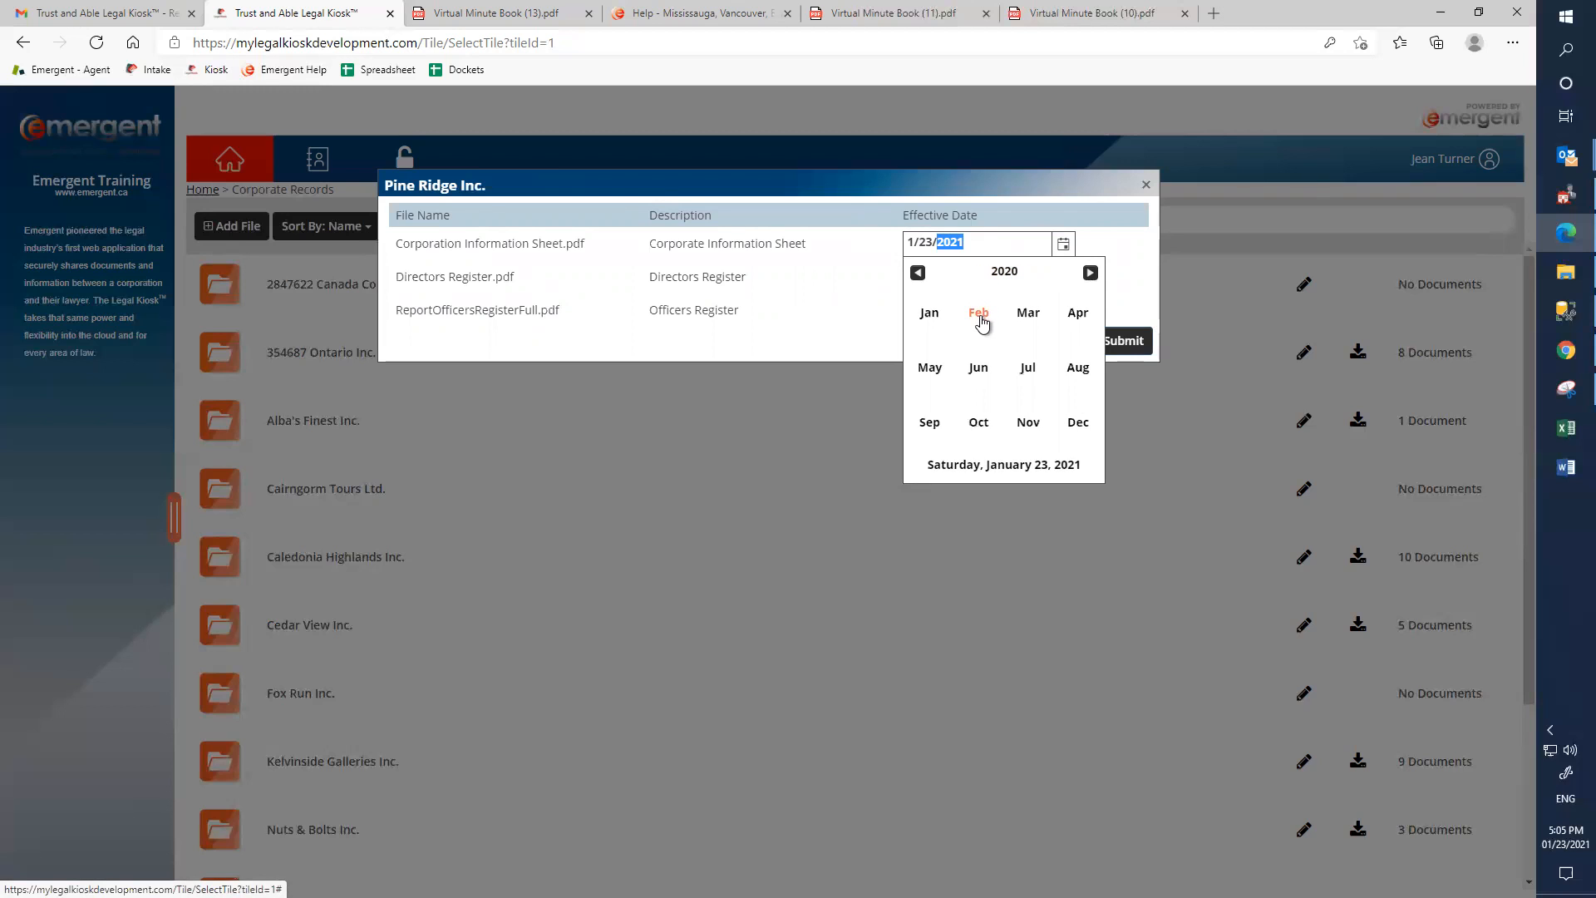
{"action": "left_click", "coordinate": [978, 368]}
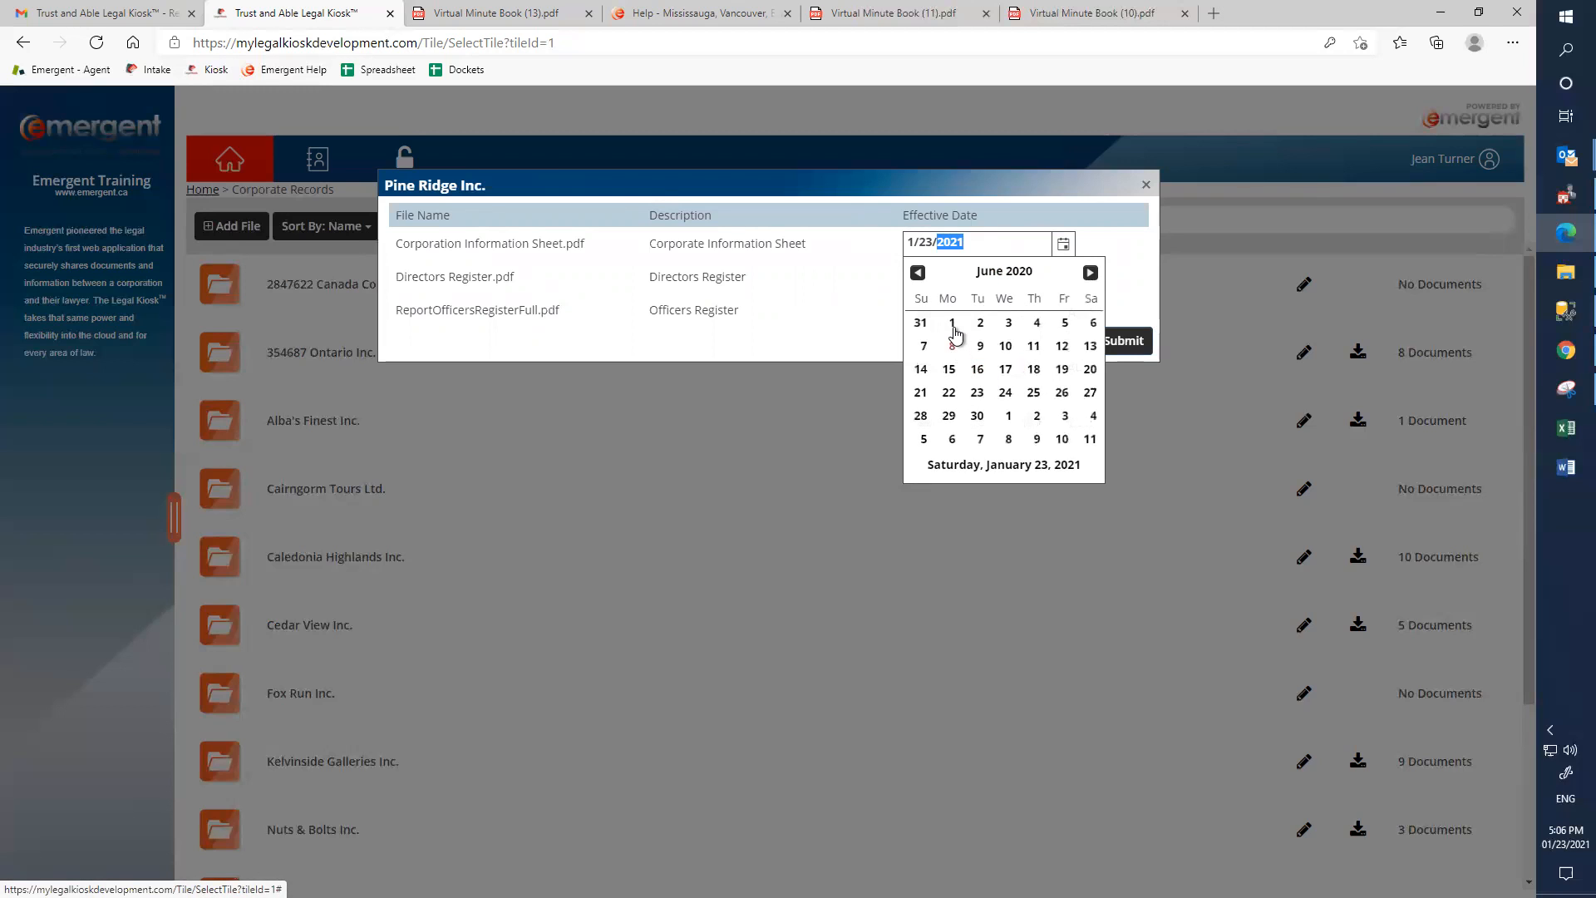
{"action": "left_click", "coordinate": [953, 326]}
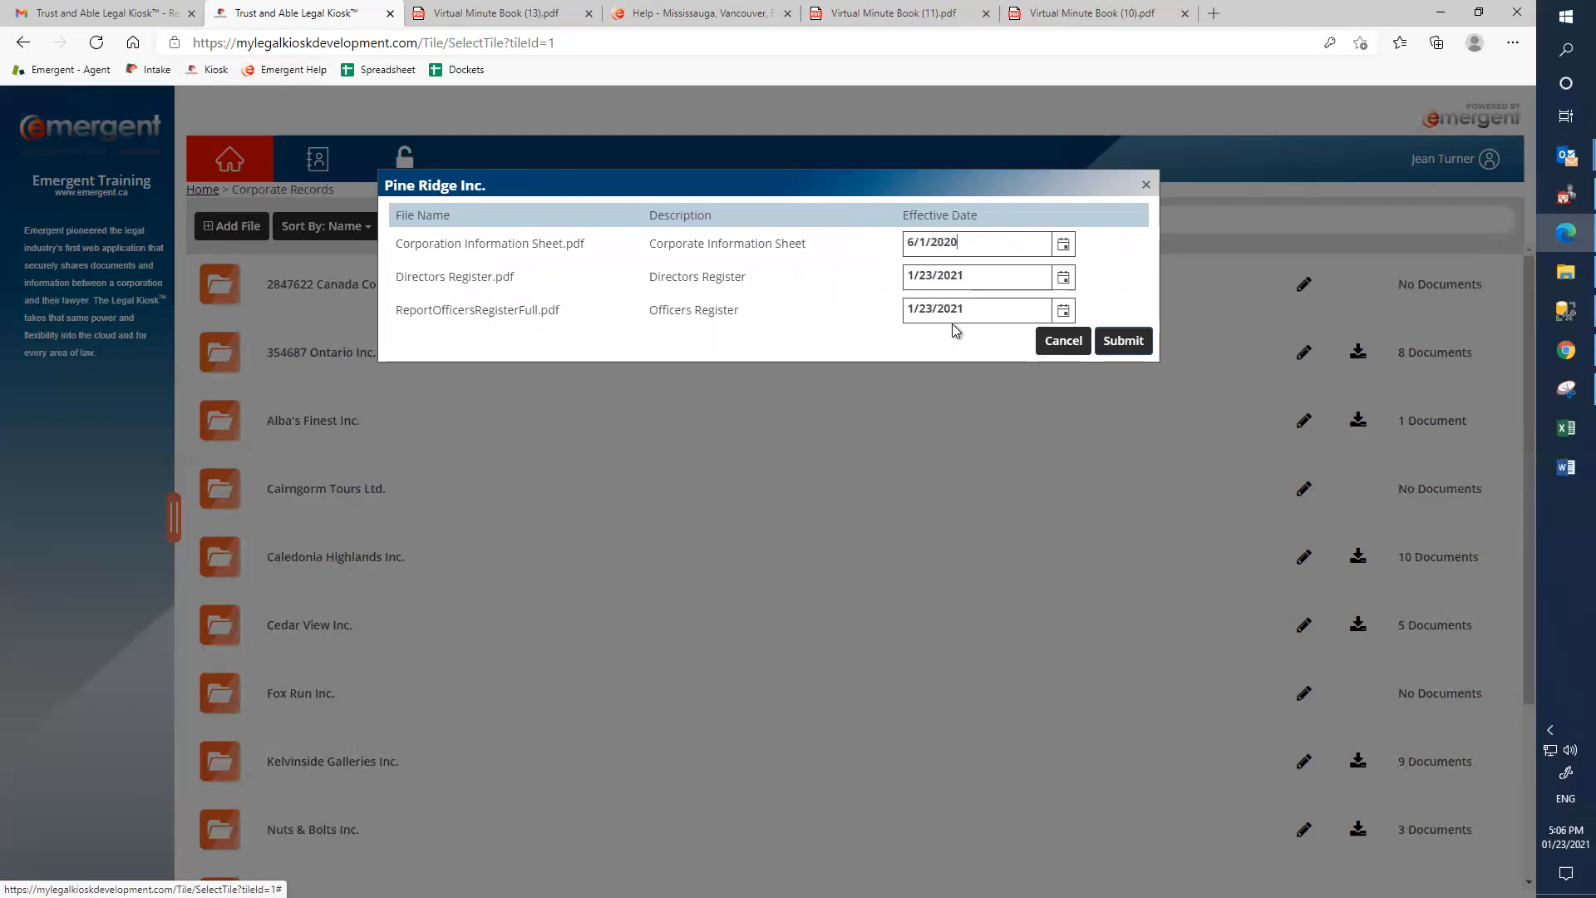
Set the effective date of the Directors Register to 6/1/2020.
{"action": "left_click", "coordinate": [1065, 281]}
{"action": "left_click", "coordinate": [1000, 307]}
{"action": "left_click", "coordinate": [1006, 309]}
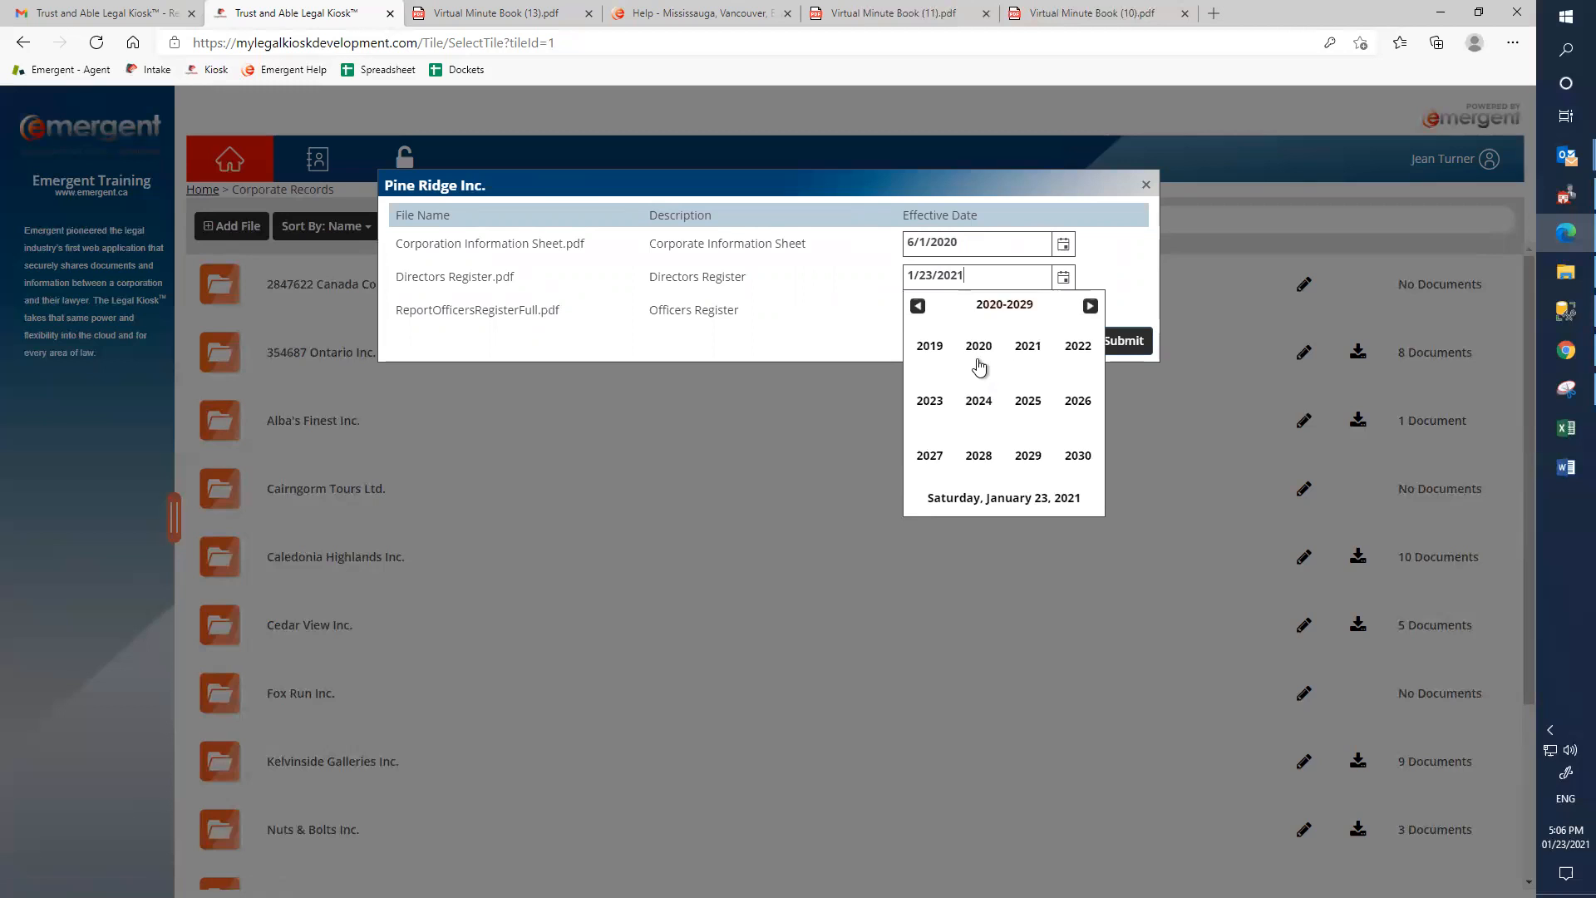
{"action": "left_click", "coordinate": [979, 348]}
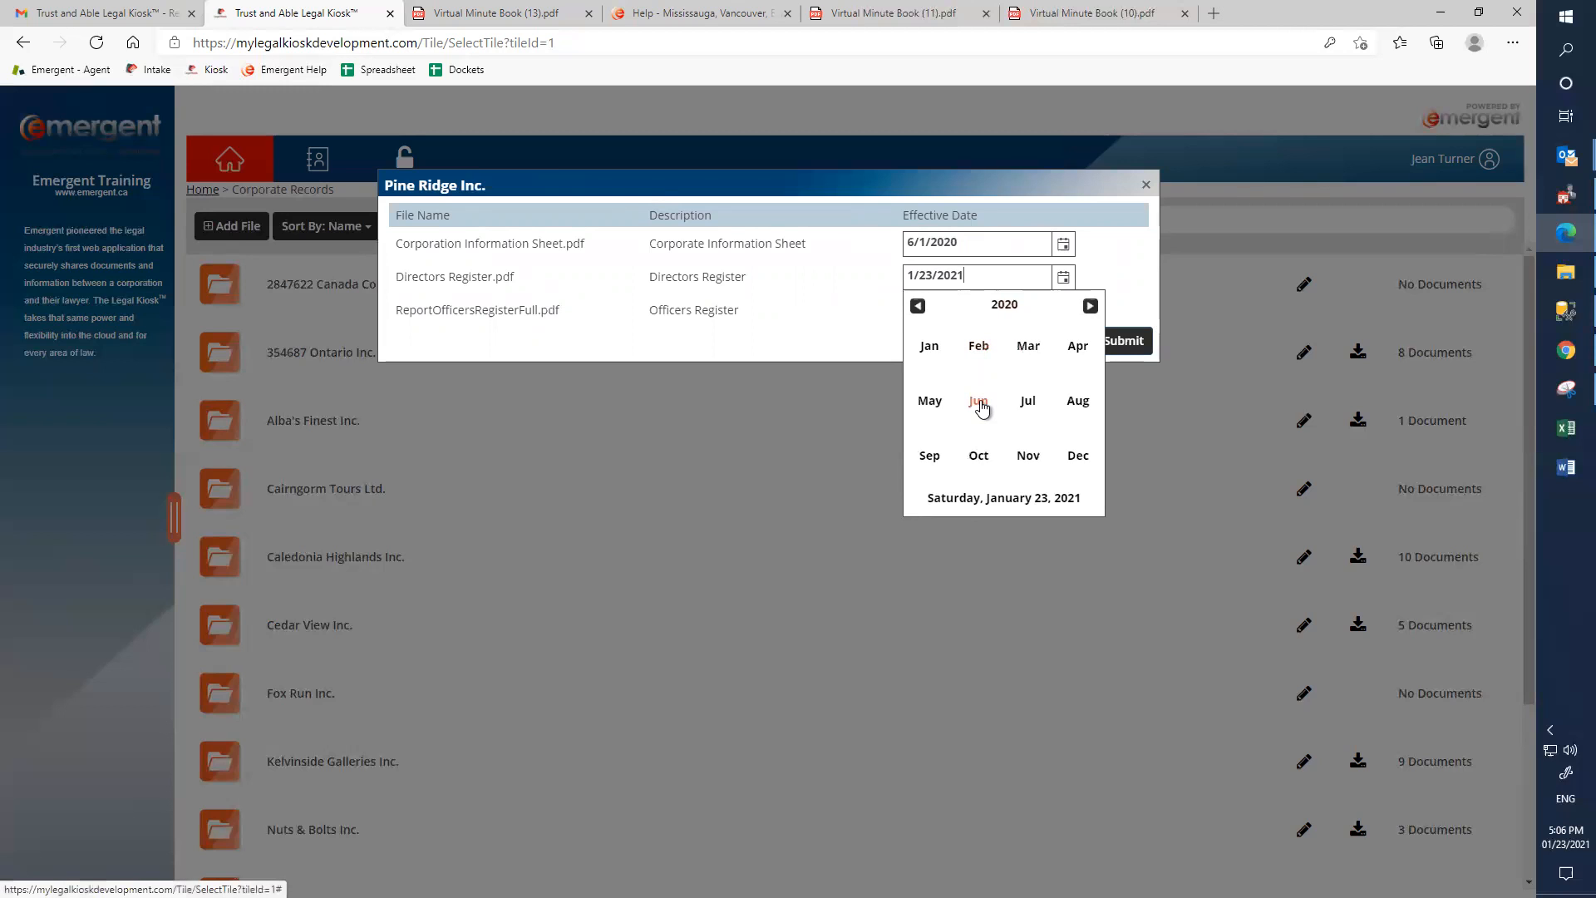
{"action": "left_click", "coordinate": [979, 401]}
{"action": "left_click", "coordinate": [956, 358]}
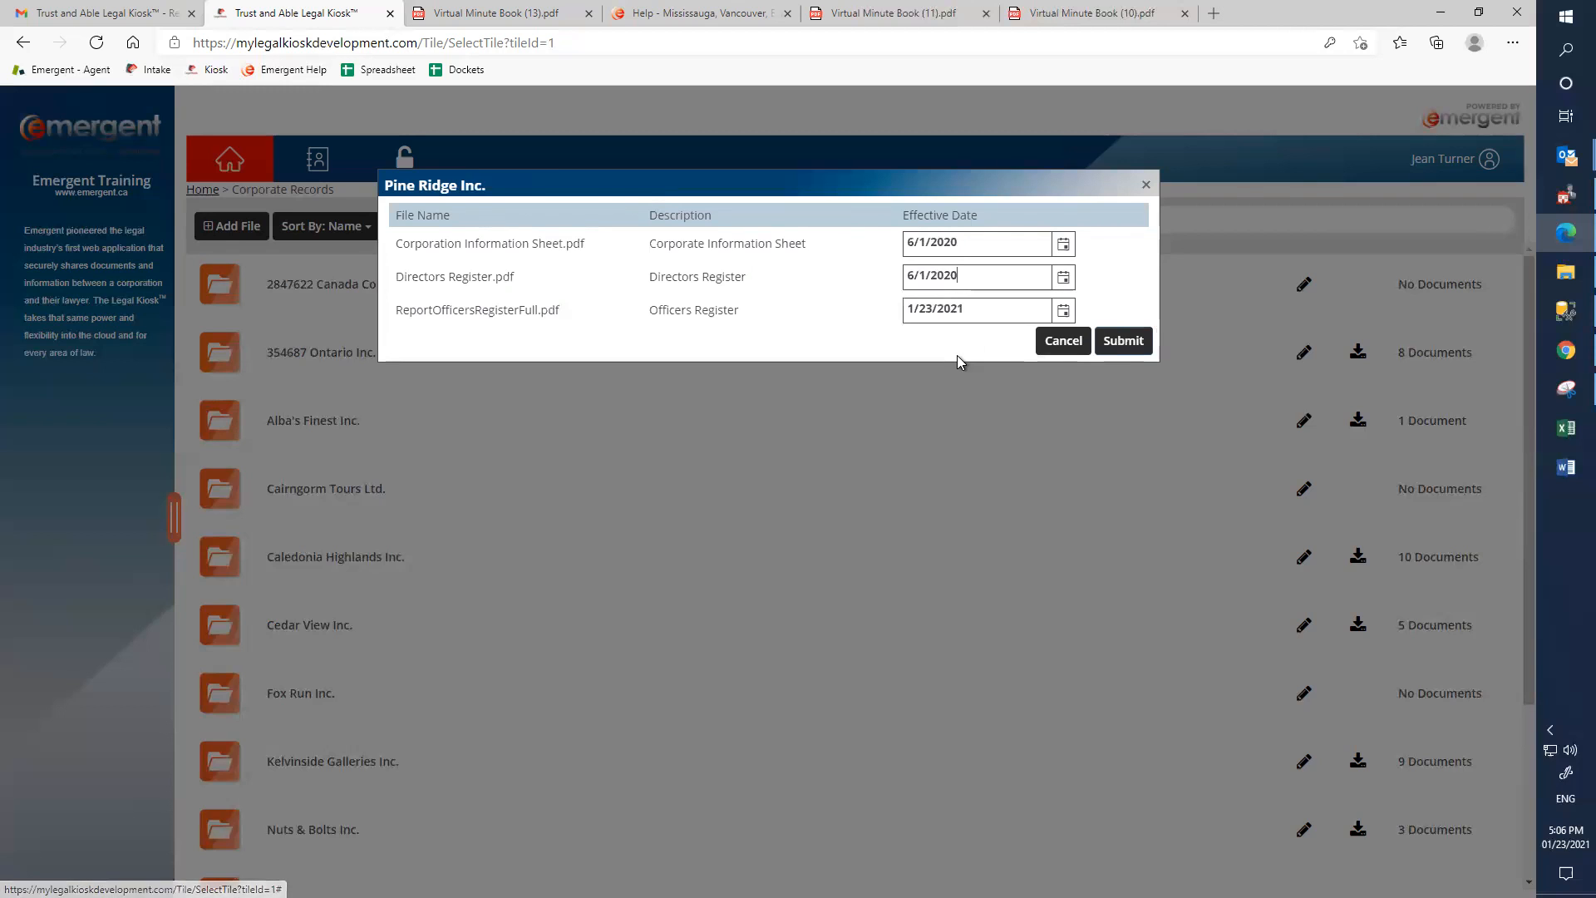
Set the Officers Register's effective date to 6/1/2020, submit the documents, and close the Pine Ridge Inc. file details.
{"action": "left_click", "coordinate": [1064, 310]}
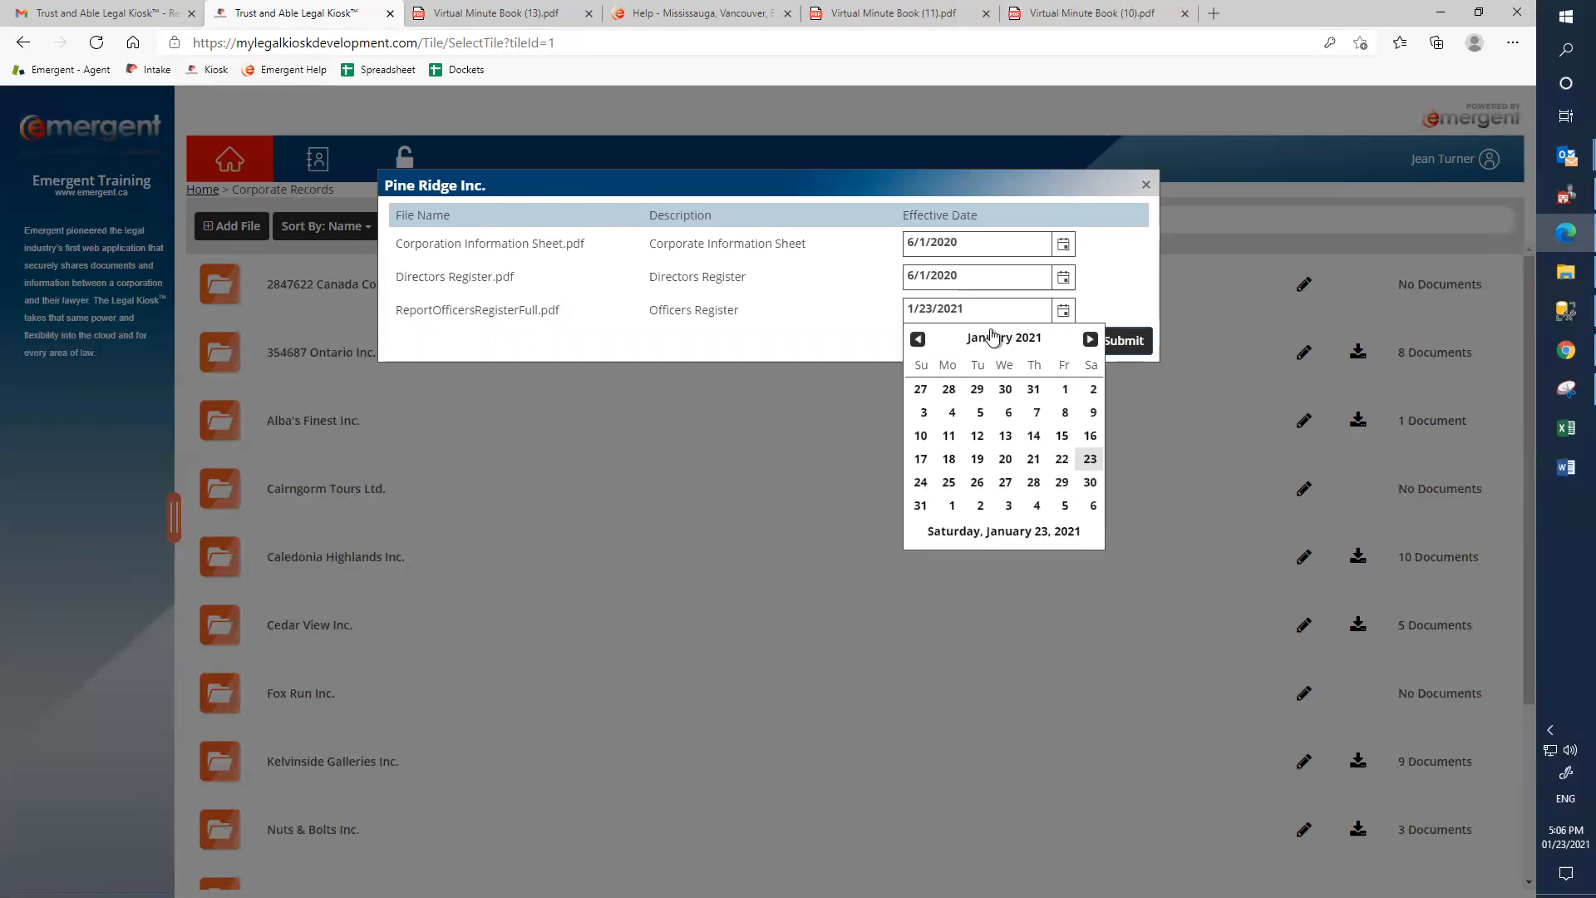
{"action": "double_click", "coordinate": [985, 337]}
{"action": "left_click", "coordinate": [973, 383]}
{"action": "left_click", "coordinate": [977, 438]}
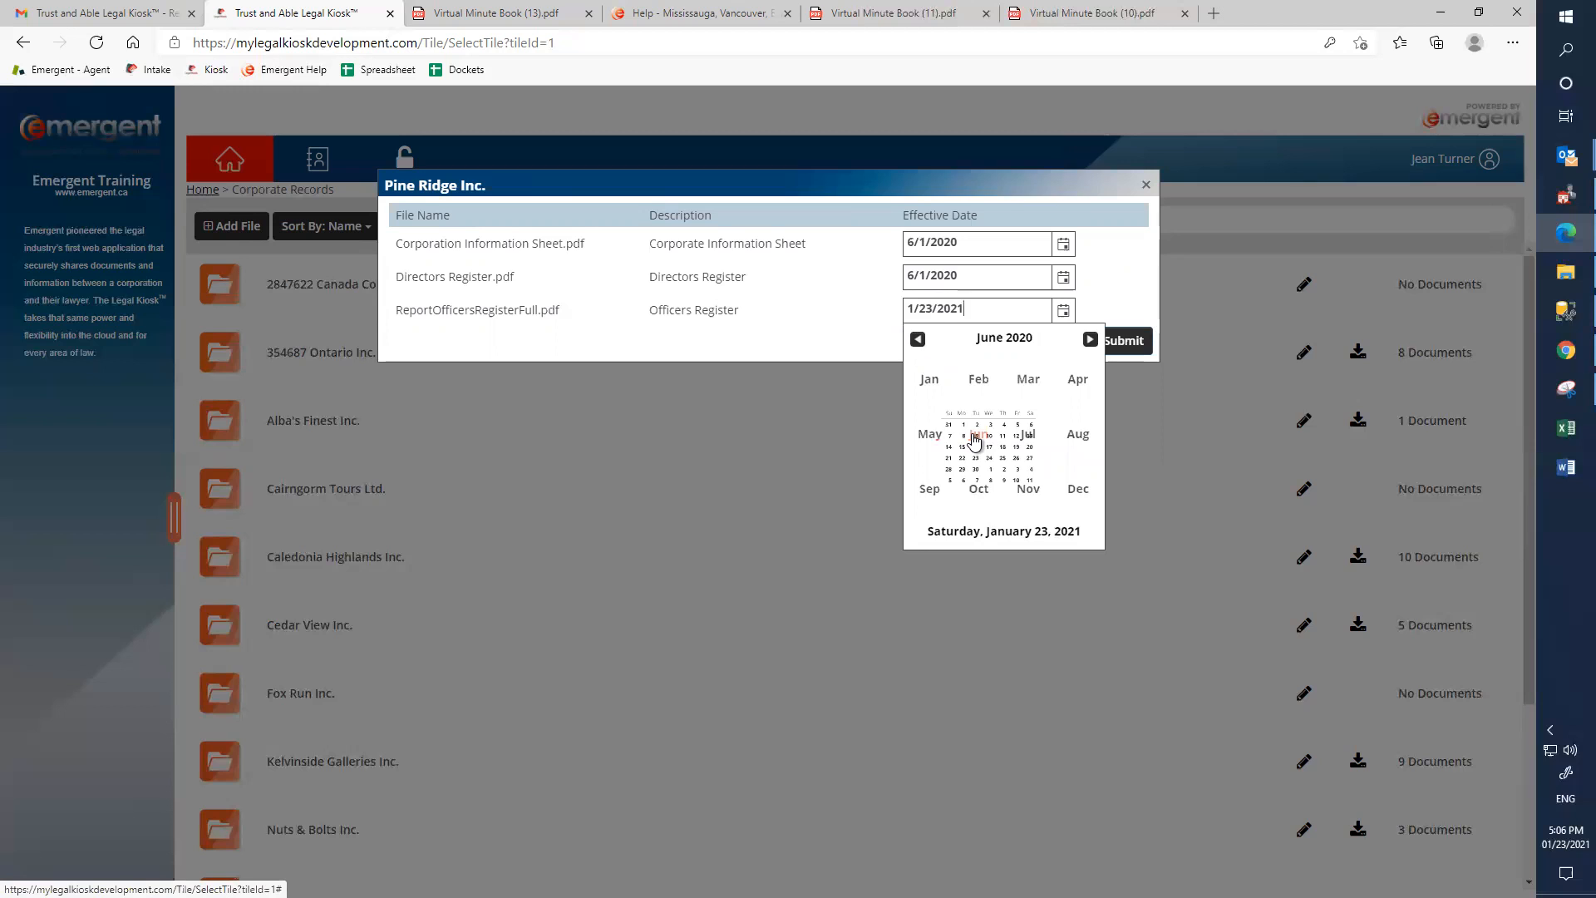
{"action": "left_click", "coordinate": [952, 385]}
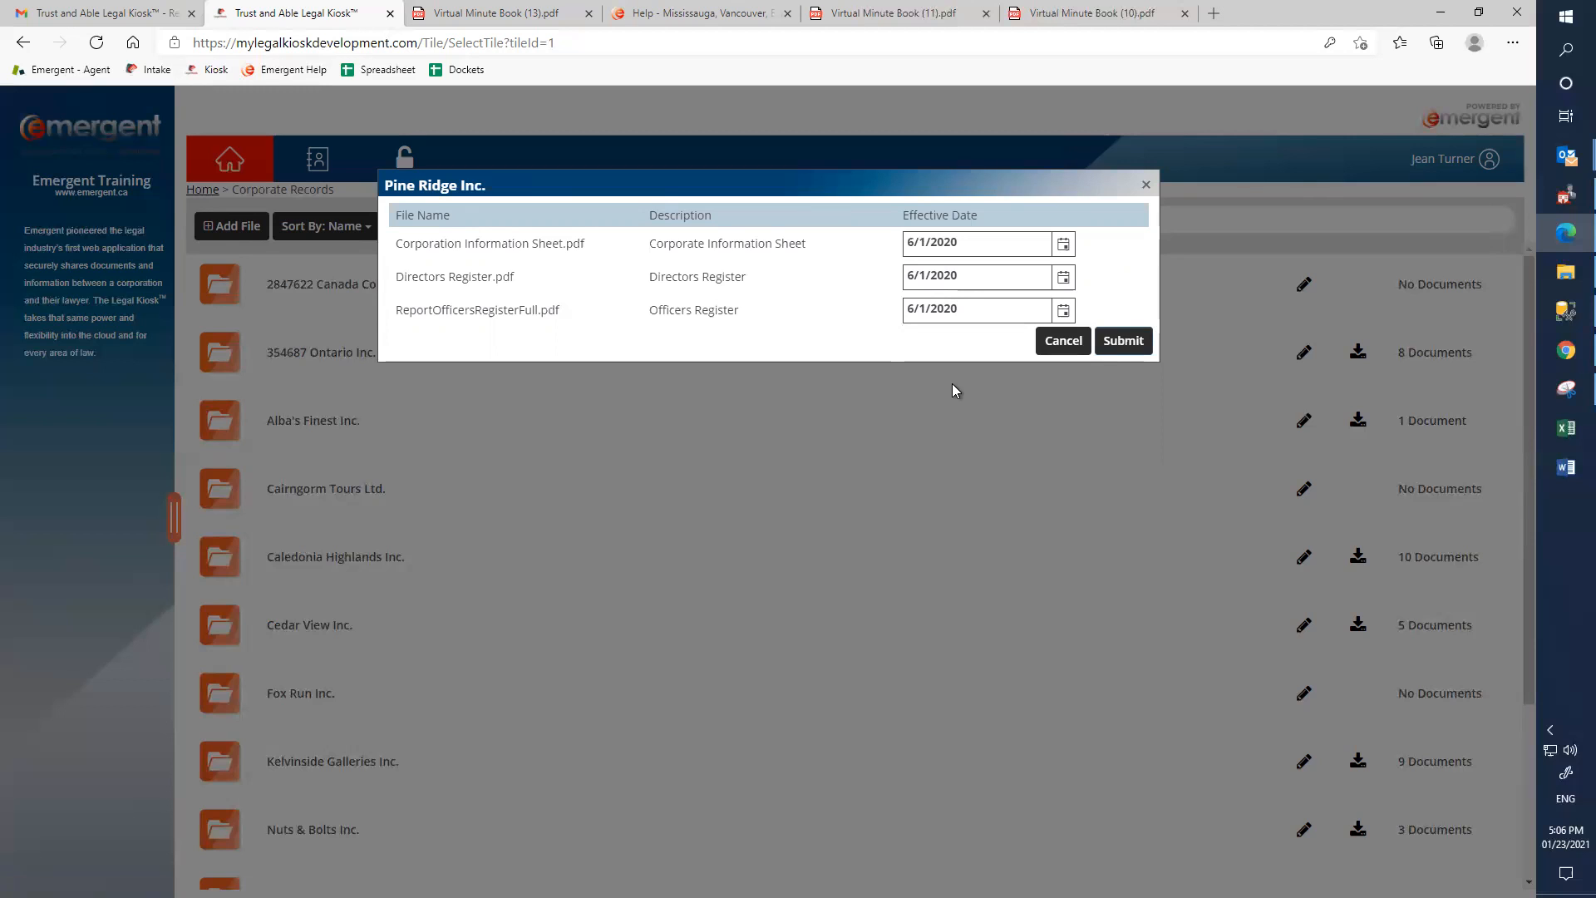
{"action": "left_click", "coordinate": [1131, 341]}
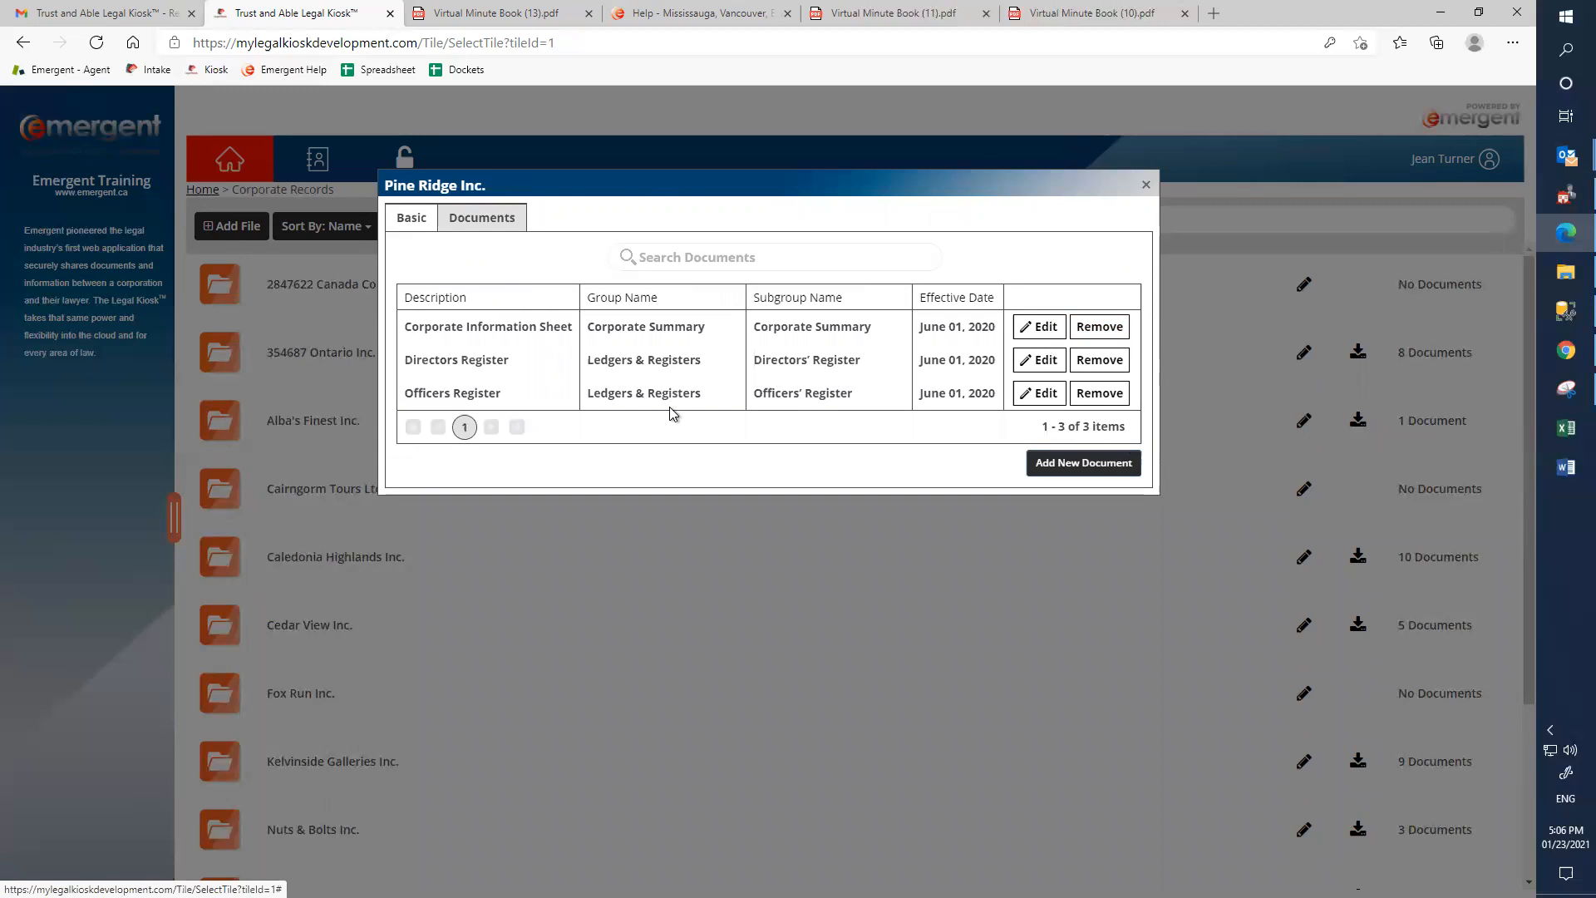
{"action": "left_click", "coordinate": [1147, 188]}
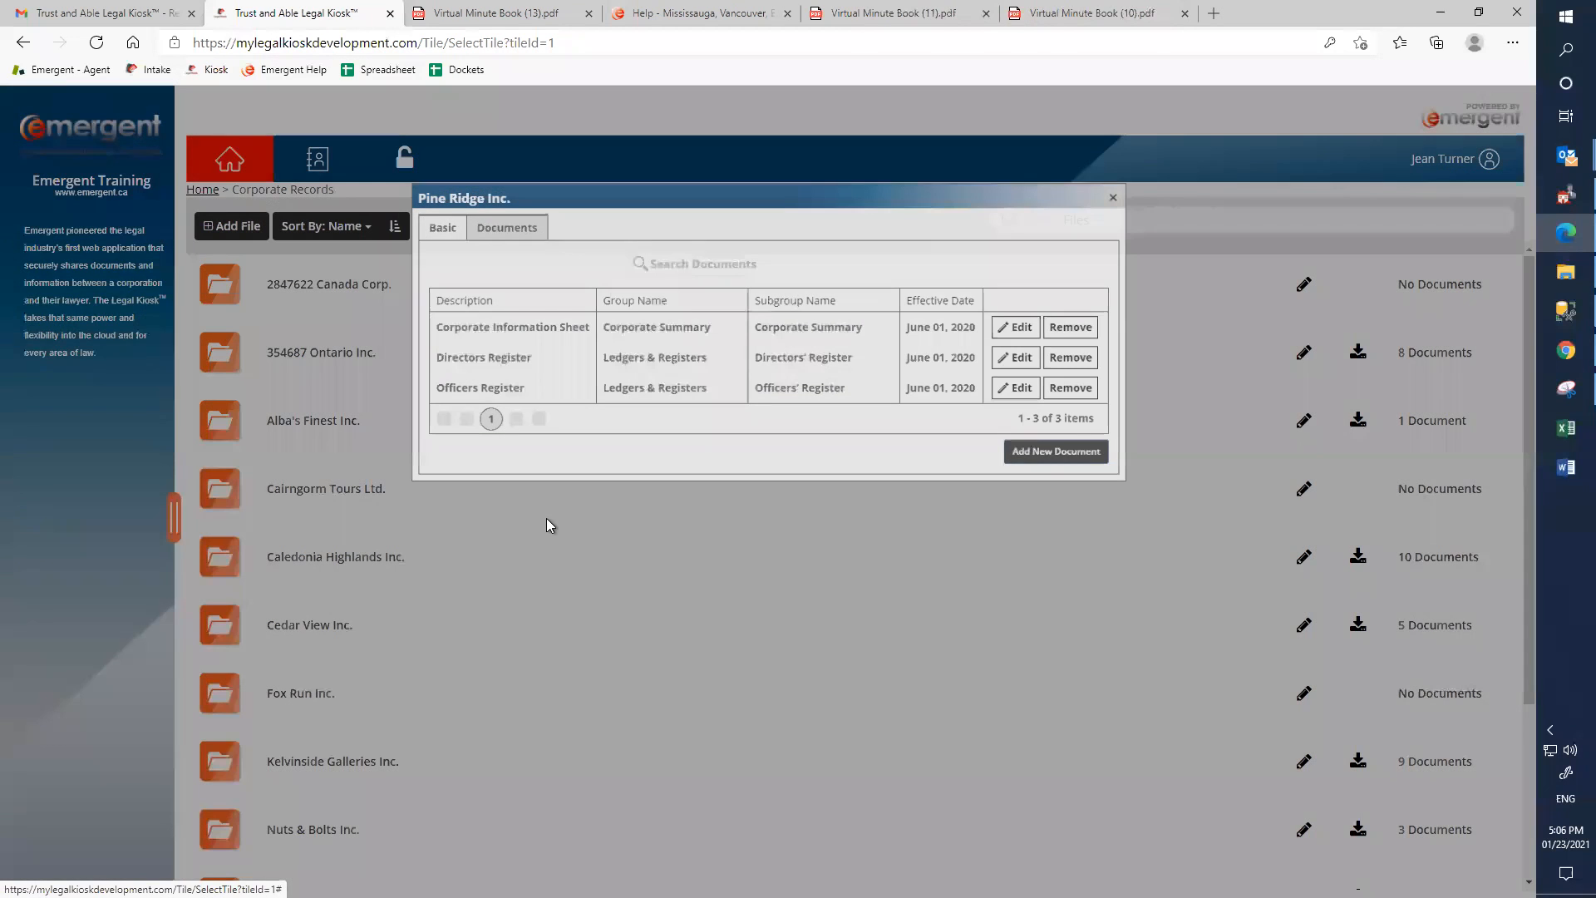
Open the Pine Ridge Inc. virtual minute book from the corporate records and view its Corporate Information Sheet.
{"action": "scroll", "coordinate": [404, 574], "scroll_direction": "down", "scroll_amount": 2}
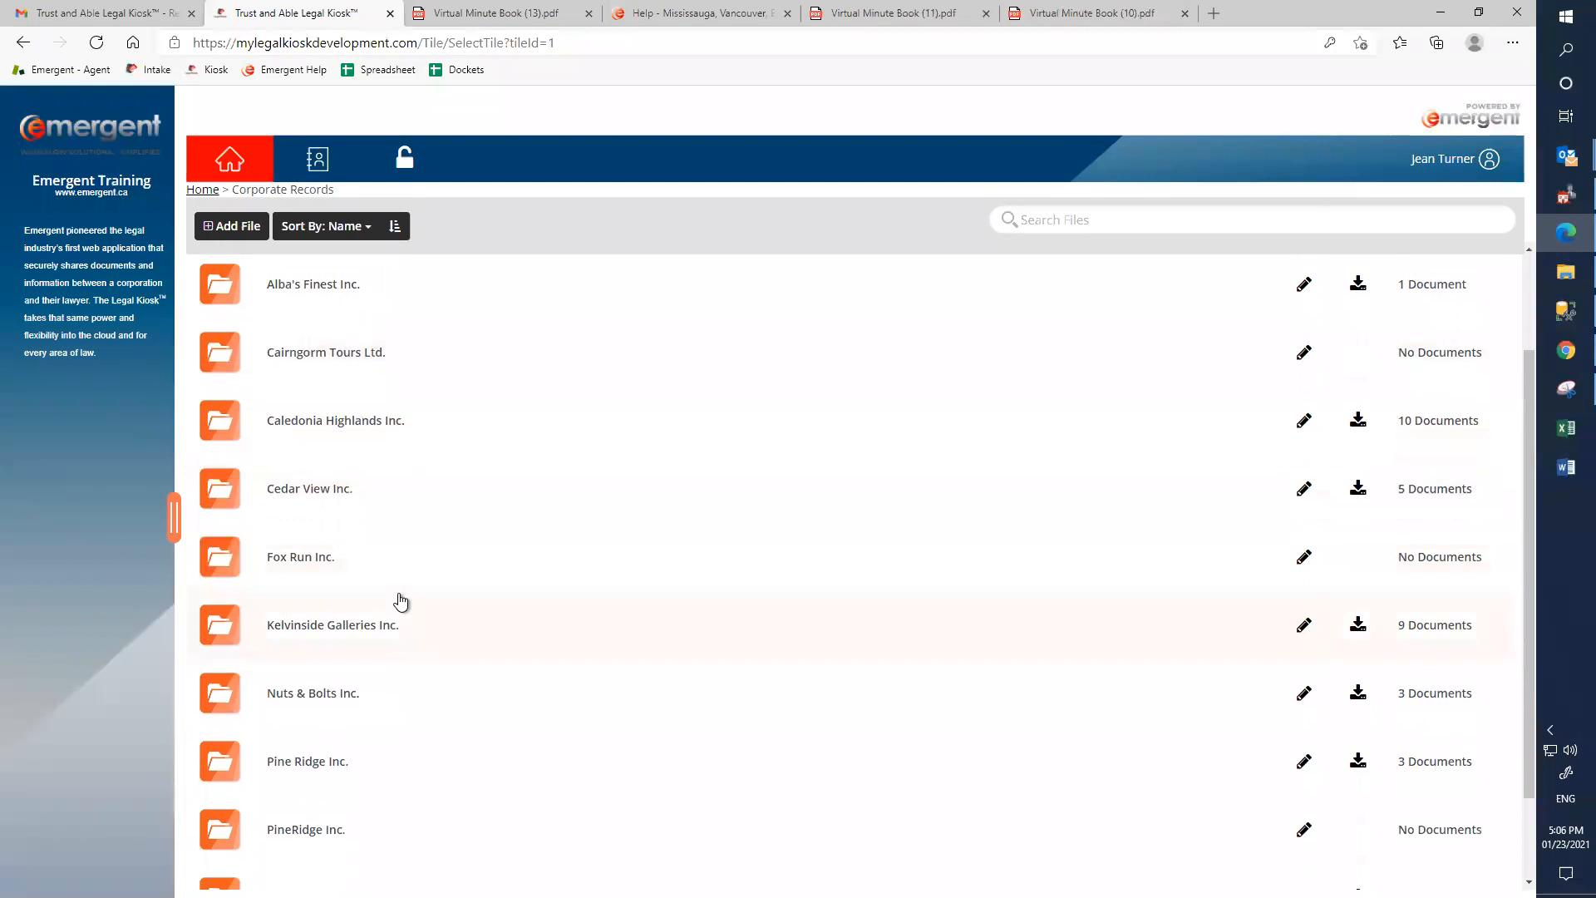
{"action": "scroll", "coordinate": [400, 601], "scroll_direction": "down", "scroll_amount": 1}
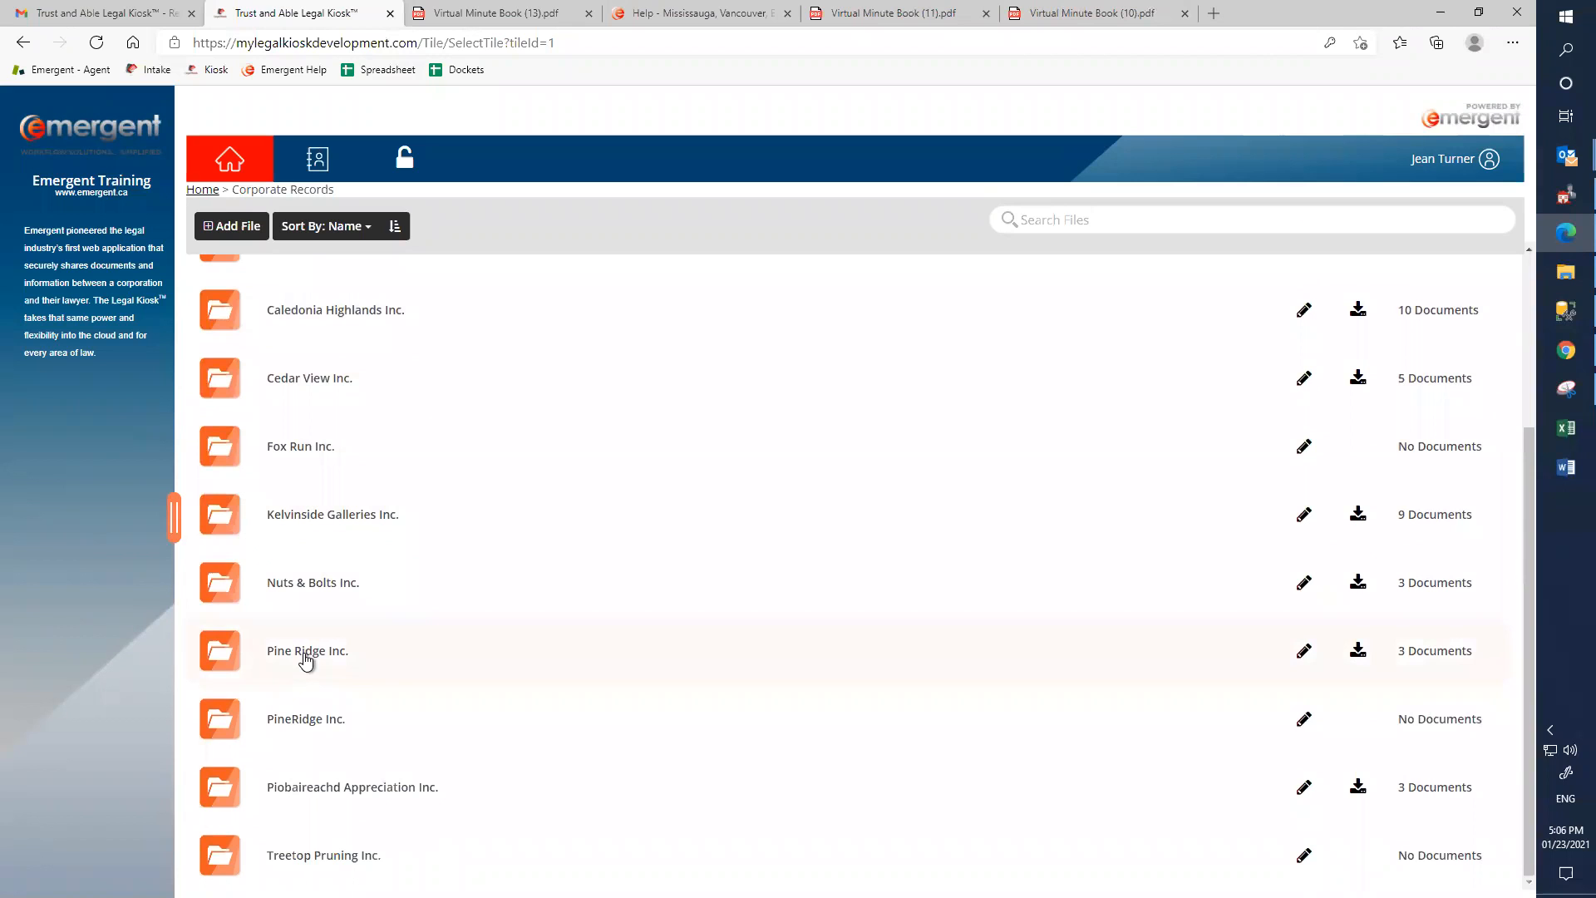
{"action": "left_click", "coordinate": [304, 653]}
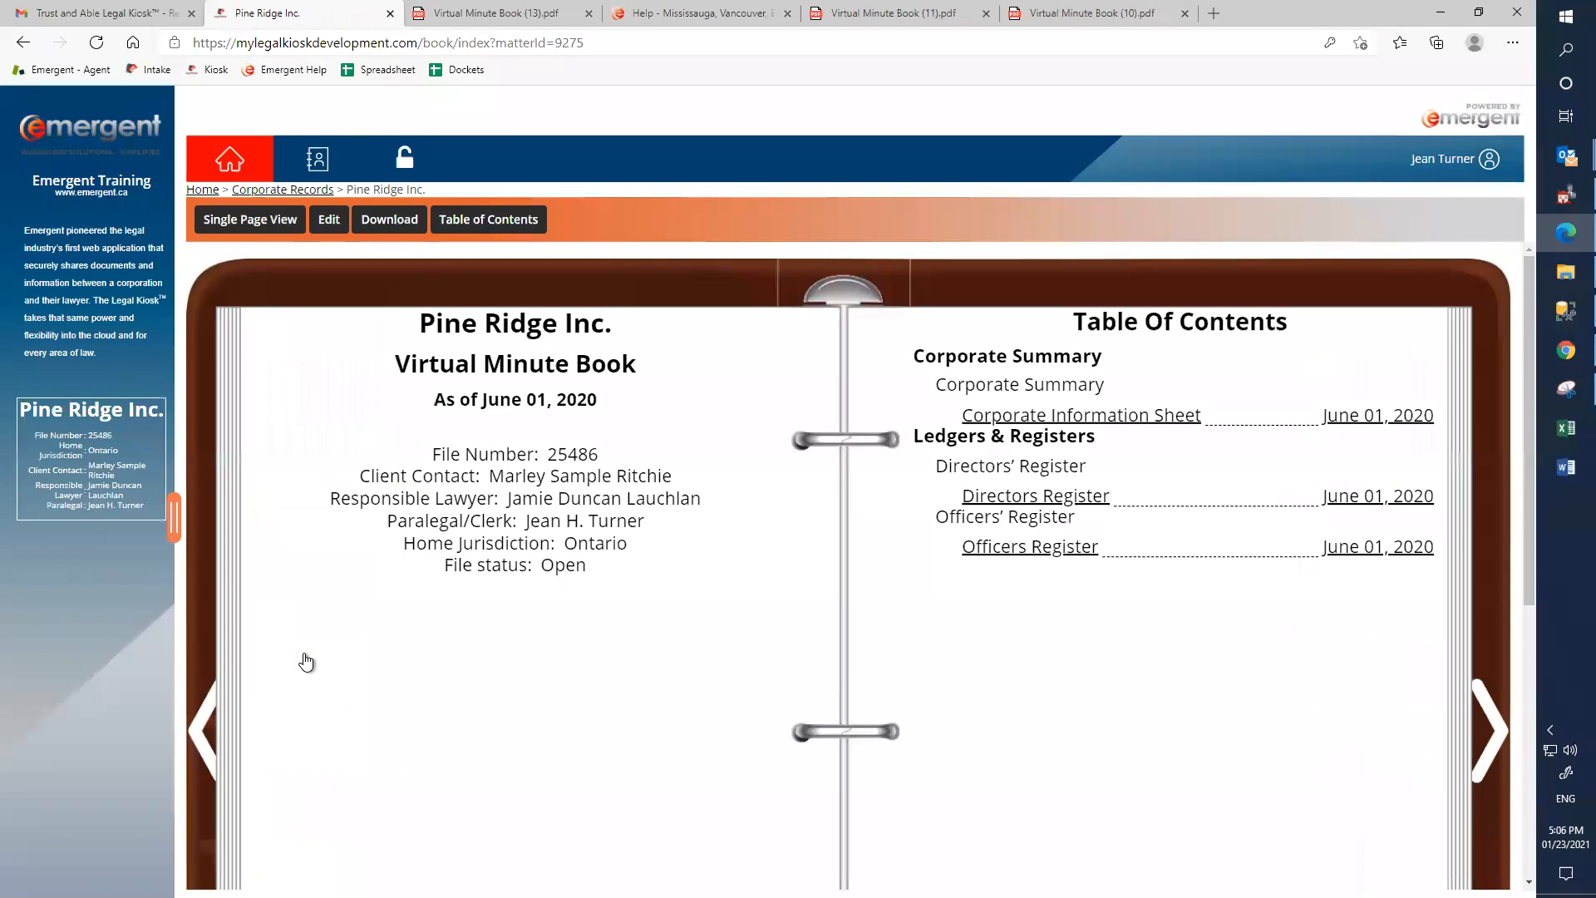
{"action": "left_click", "coordinate": [1132, 420]}
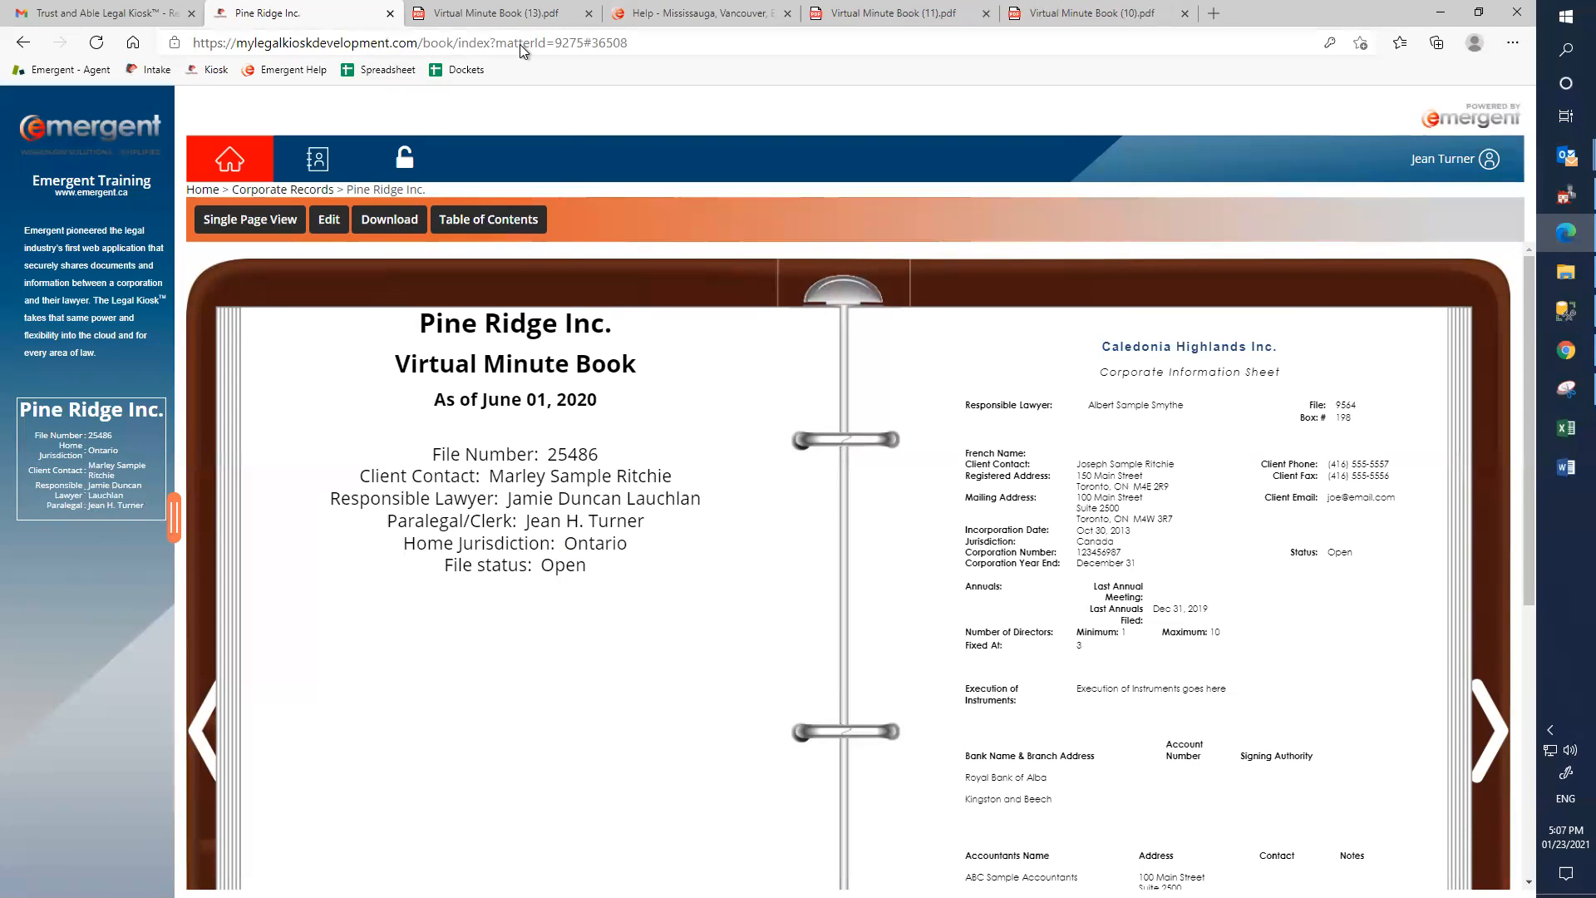
Go to the Emergent Help page and open the Legal Kiosk (Cloud Based) User Guide V3.
{"action": "left_click", "coordinate": [520, 14]}
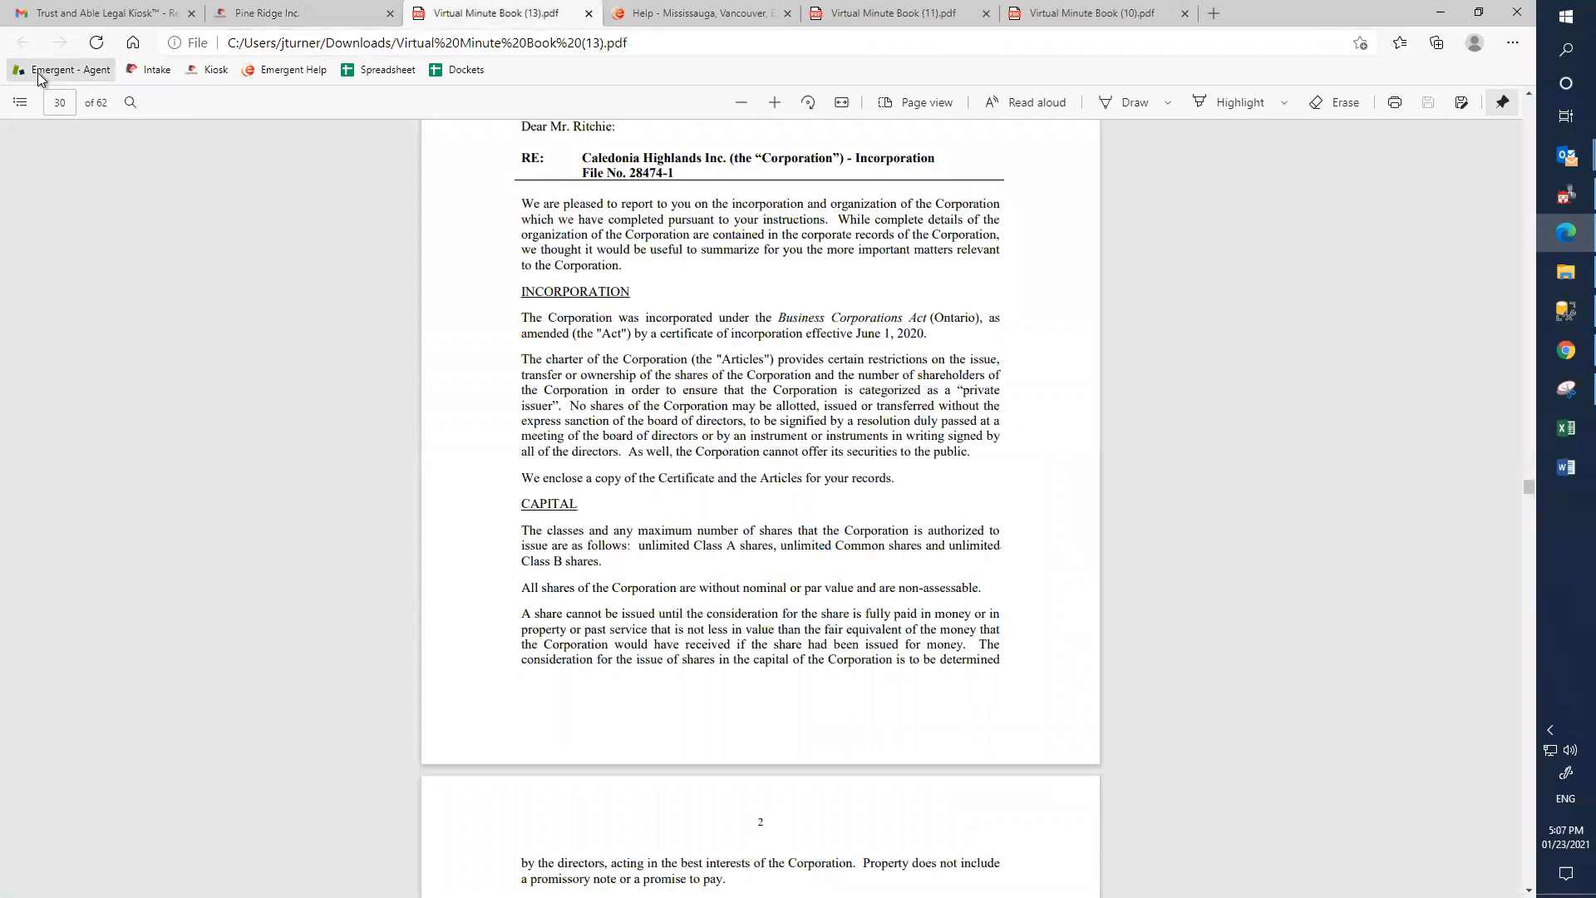
{"action": "left_click", "coordinate": [287, 72]}
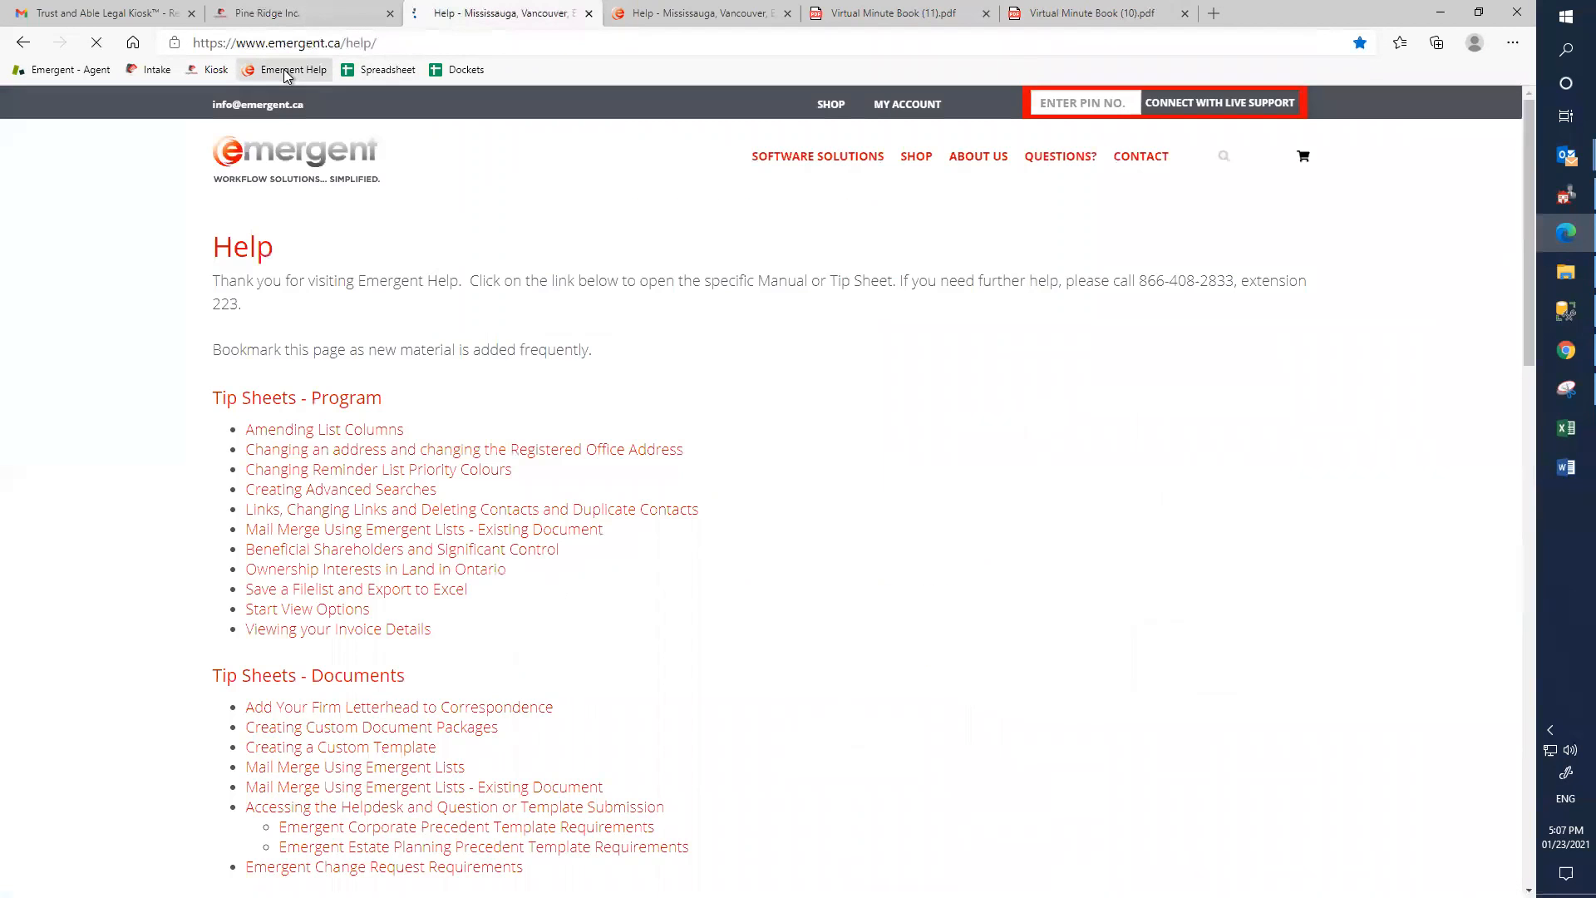
{"action": "scroll", "coordinate": [141, 552], "scroll_direction": "down", "scroll_amount": 7}
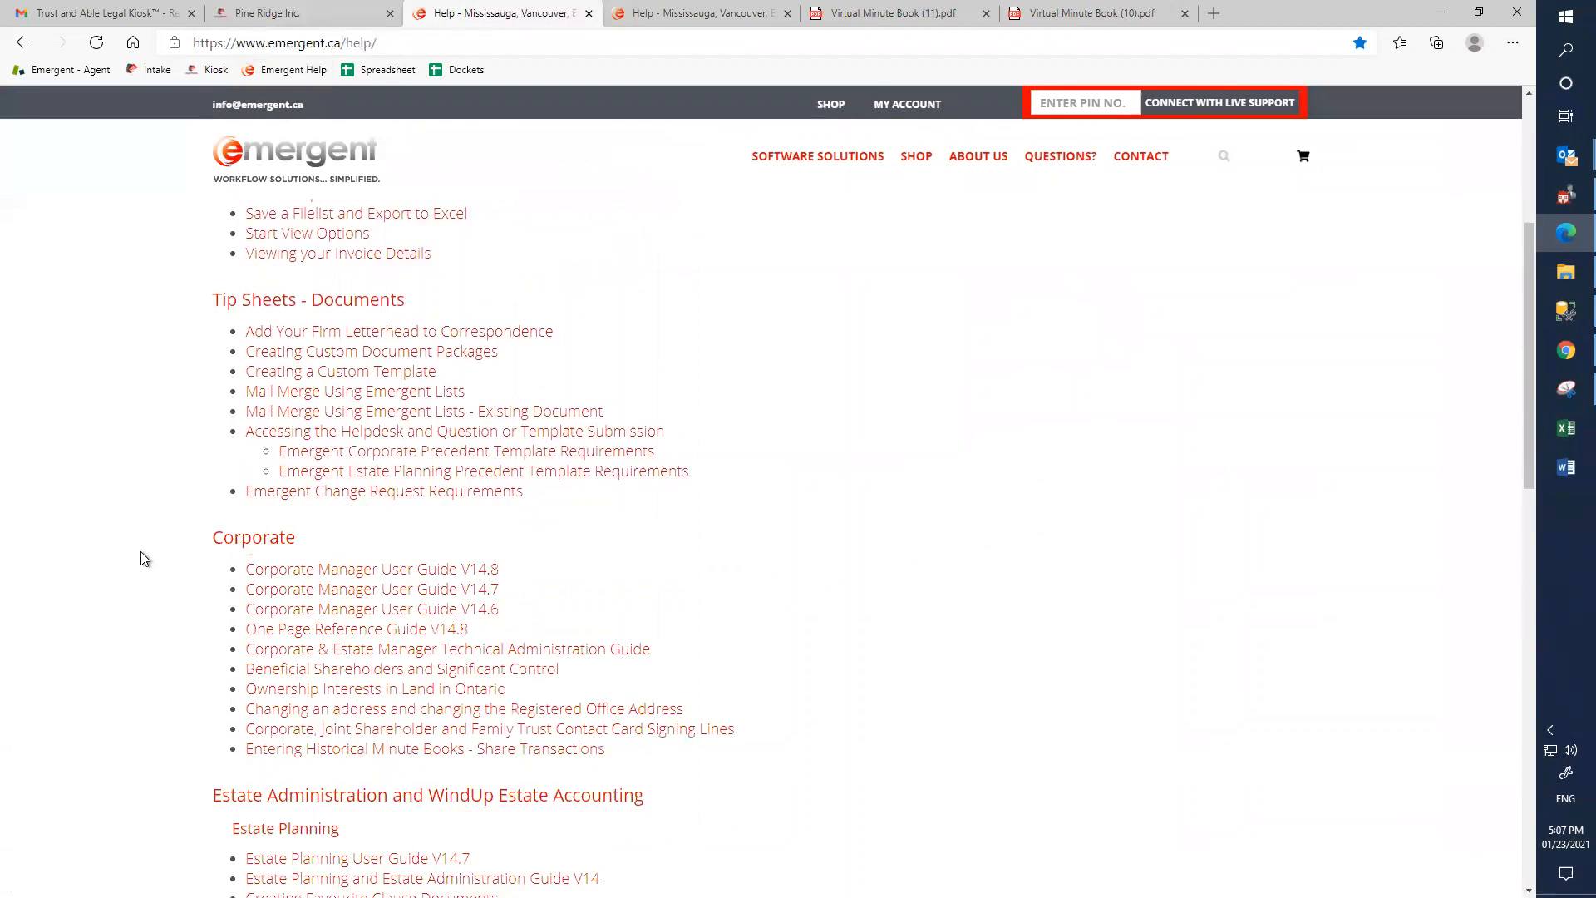
{"action": "scroll", "coordinate": [151, 555], "scroll_direction": "down", "scroll_amount": 2}
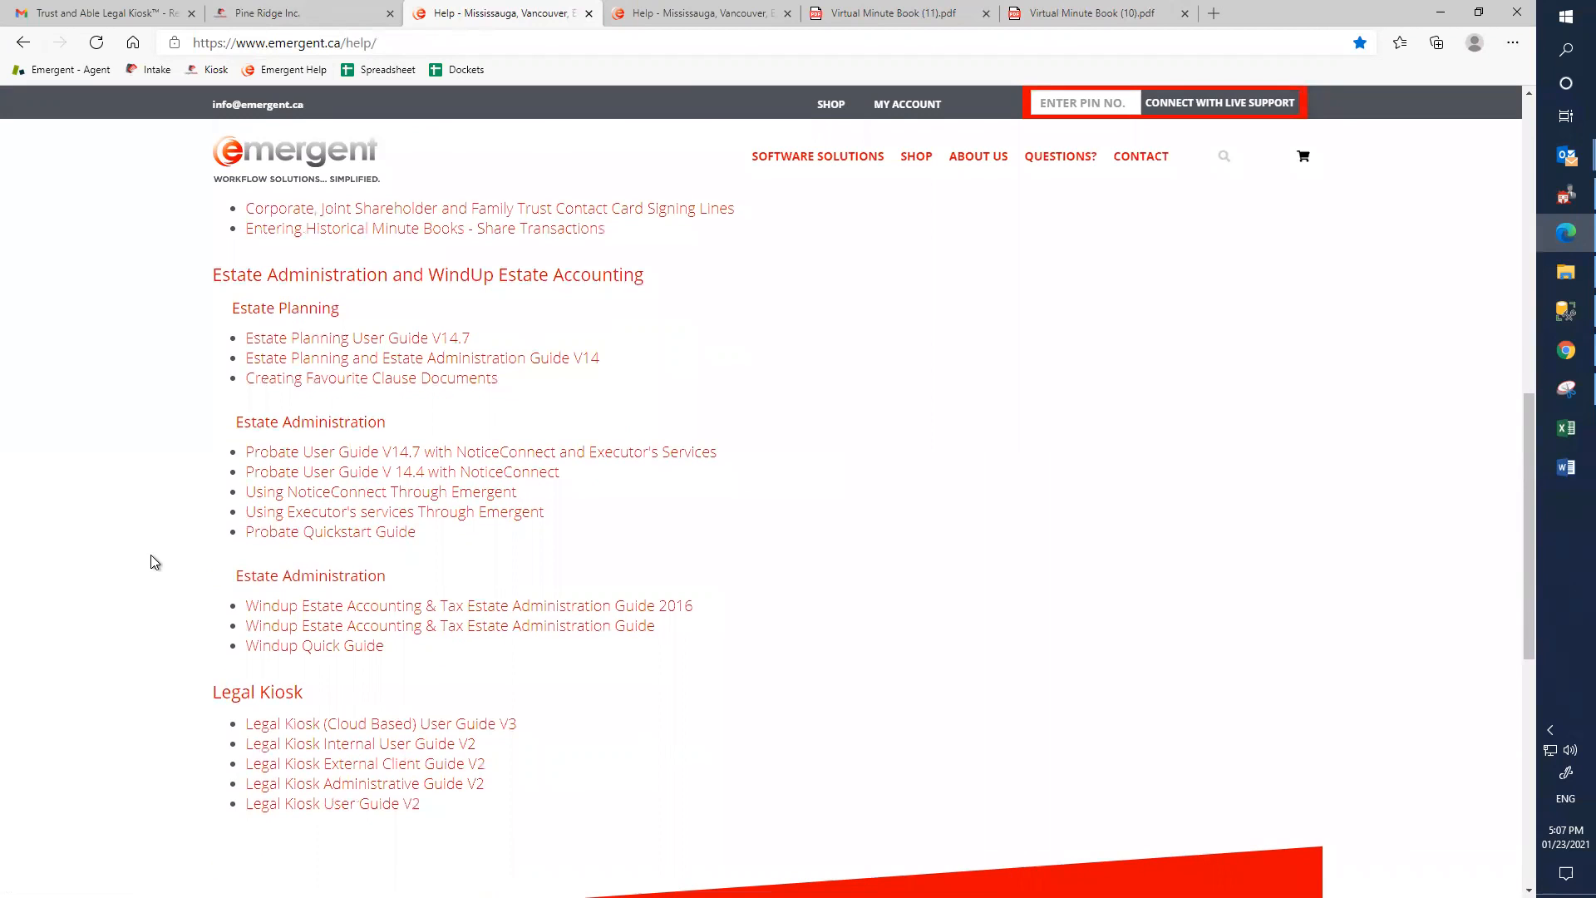
{"action": "left_click", "coordinate": [416, 725]}
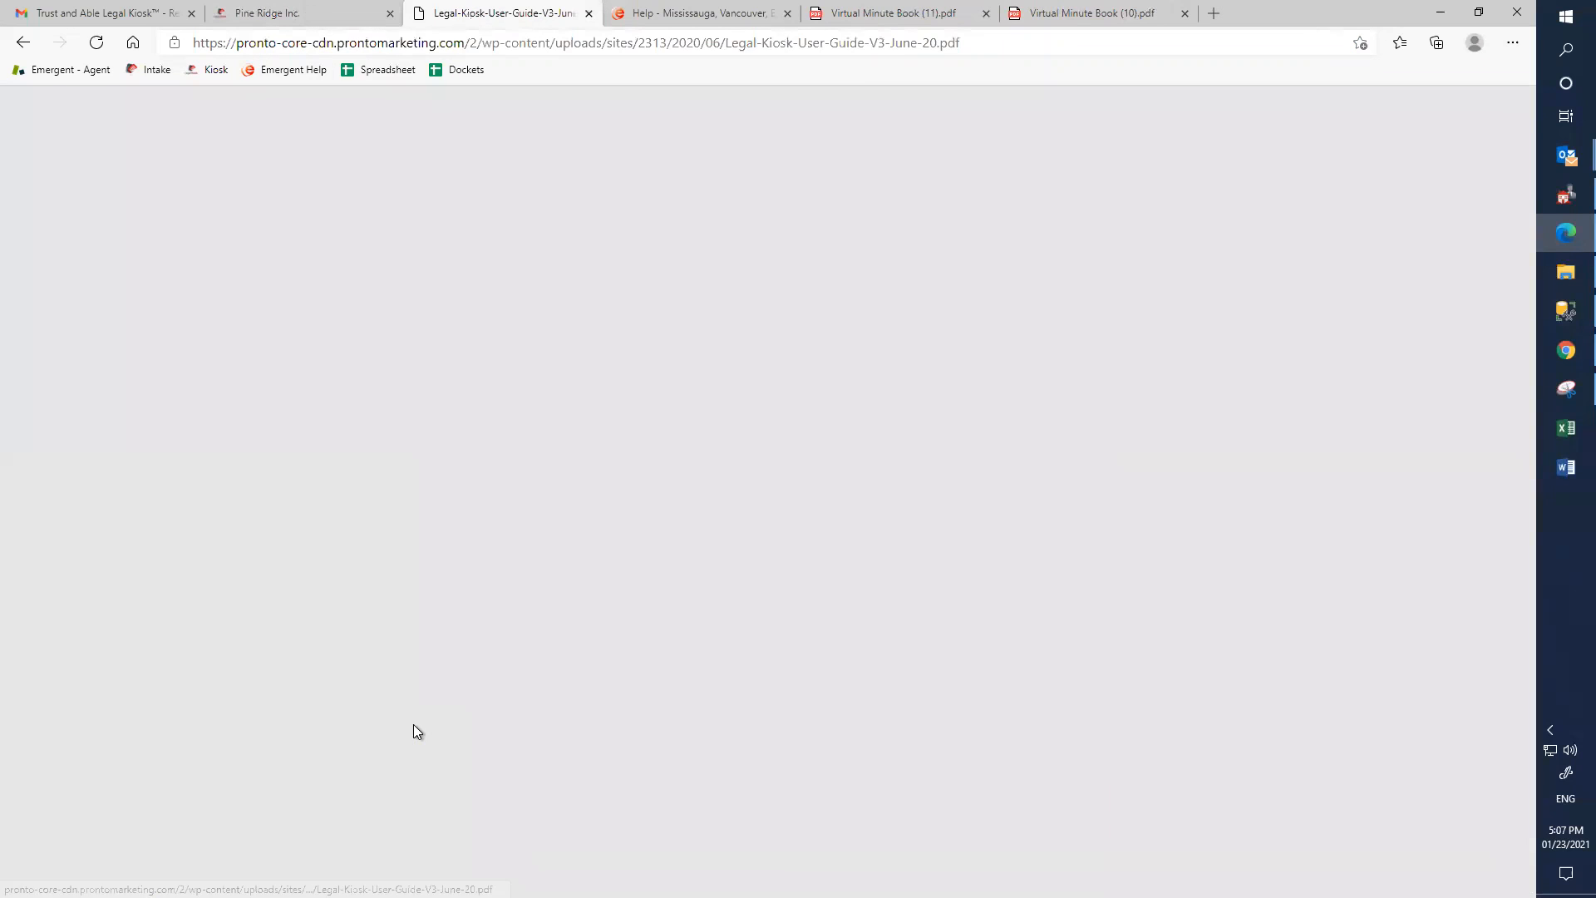